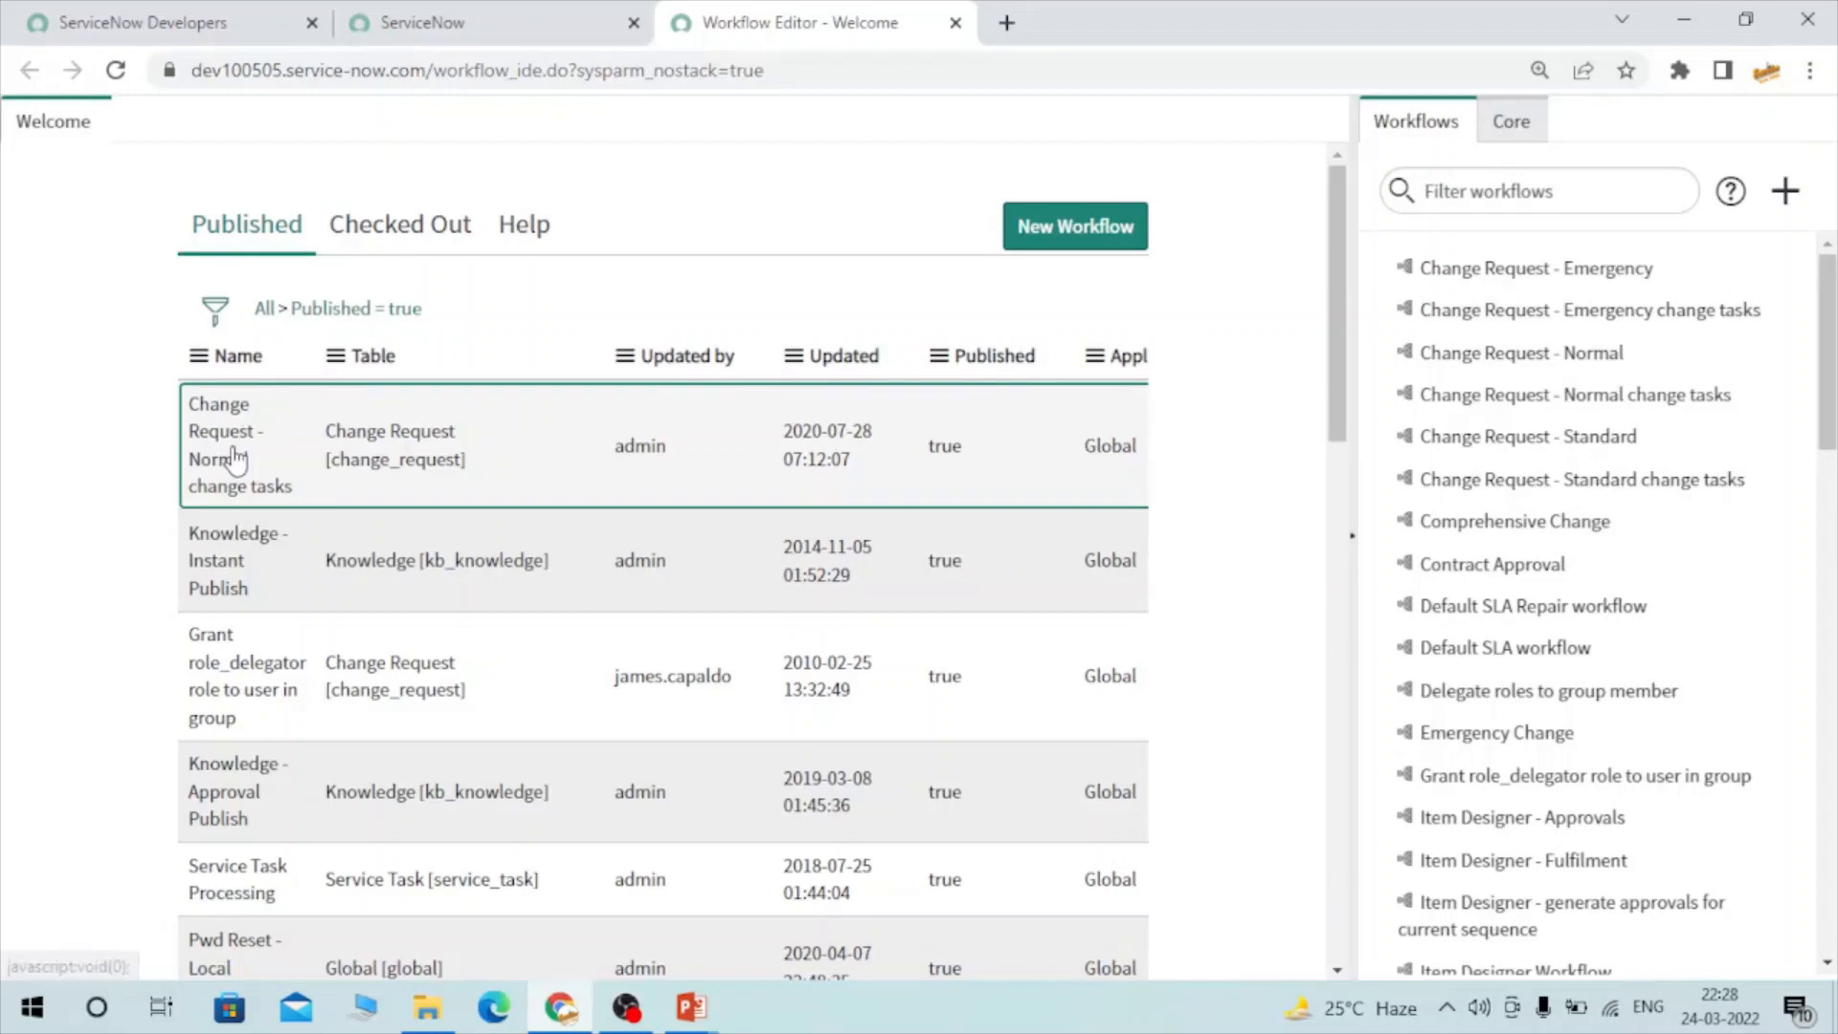
# - Open the published "Change Request - Normal change tasks" workflow and check it out for editing
pyautogui.click(249, 442)
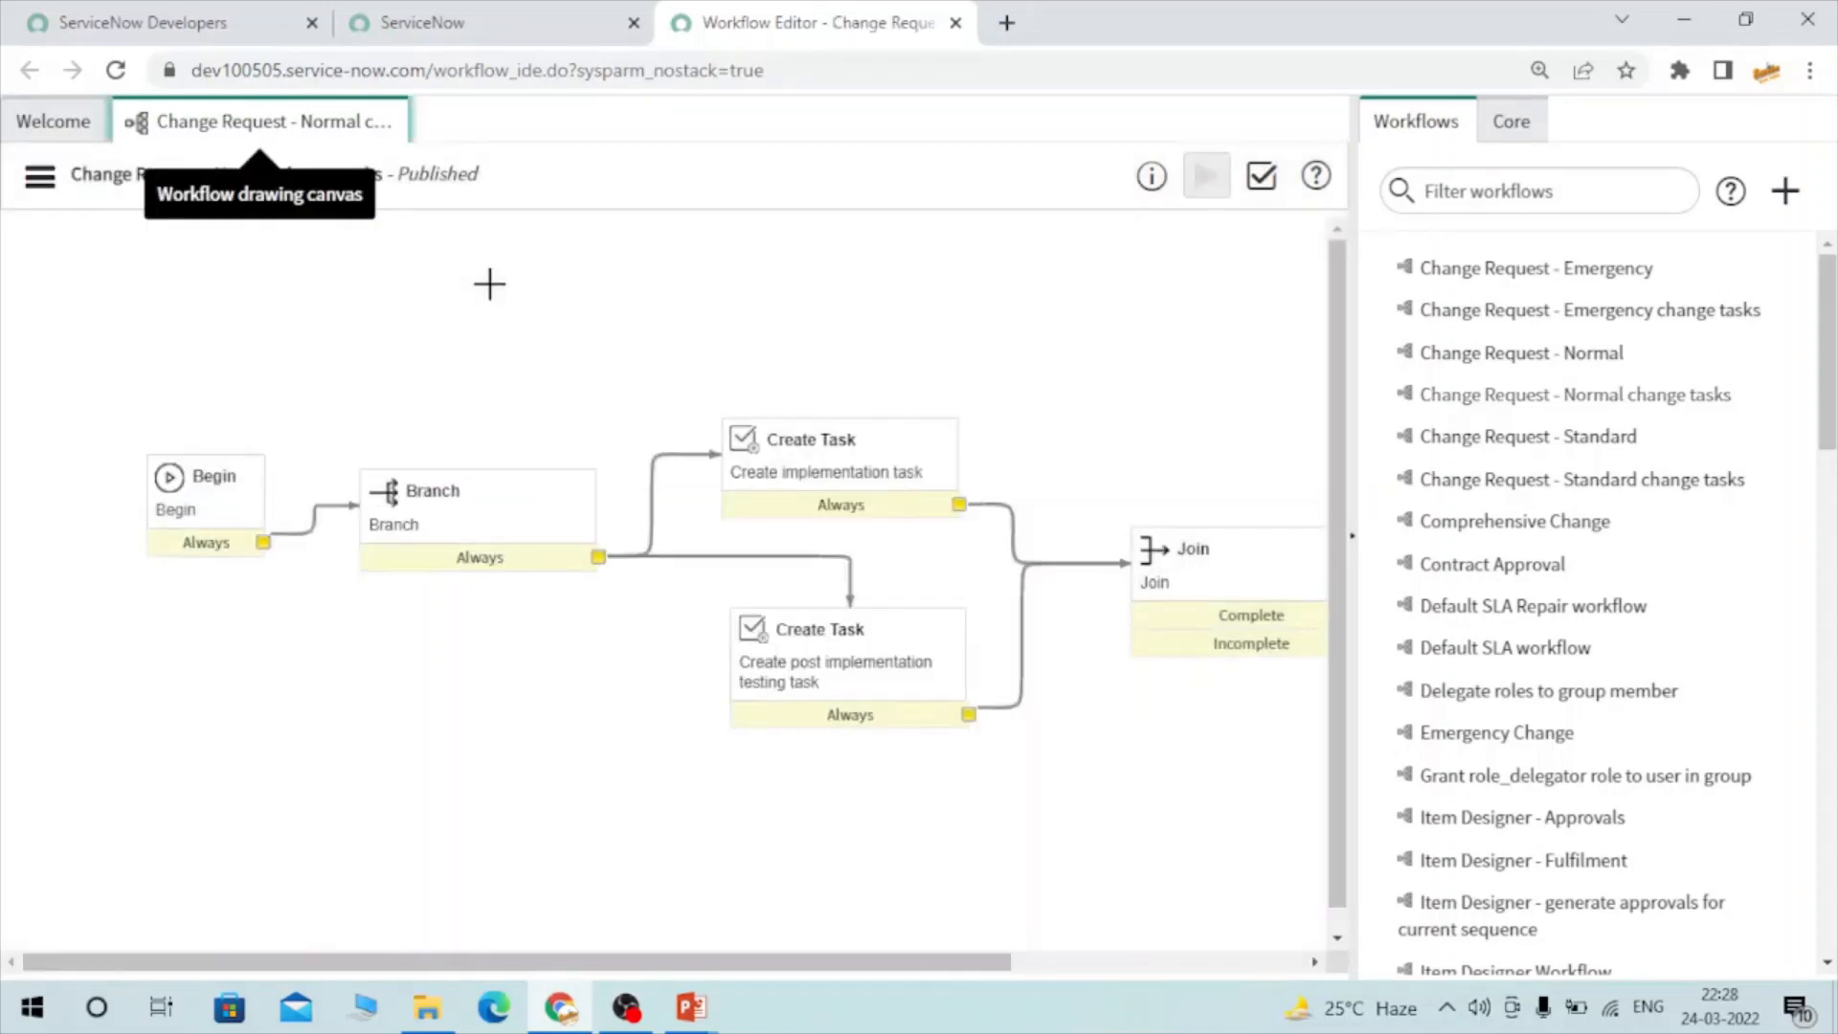
pyautogui.doubleClick(430, 176)
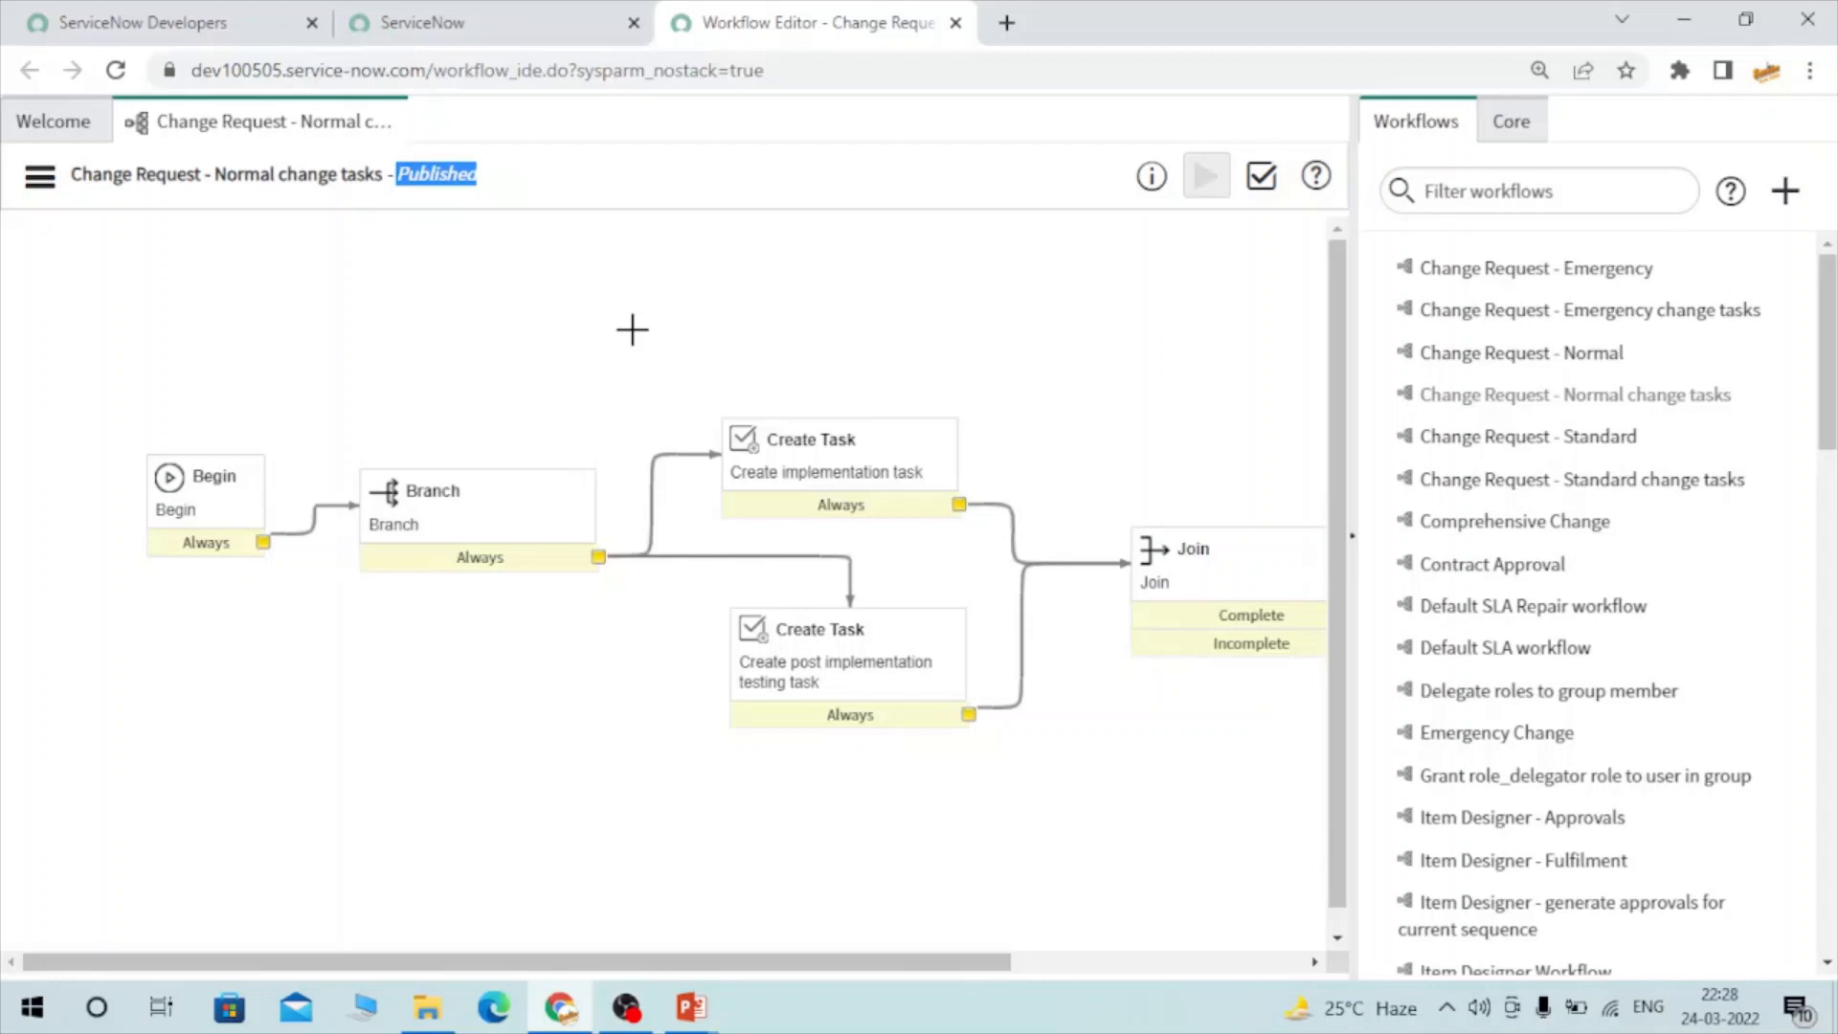
pyautogui.click(48, 174)
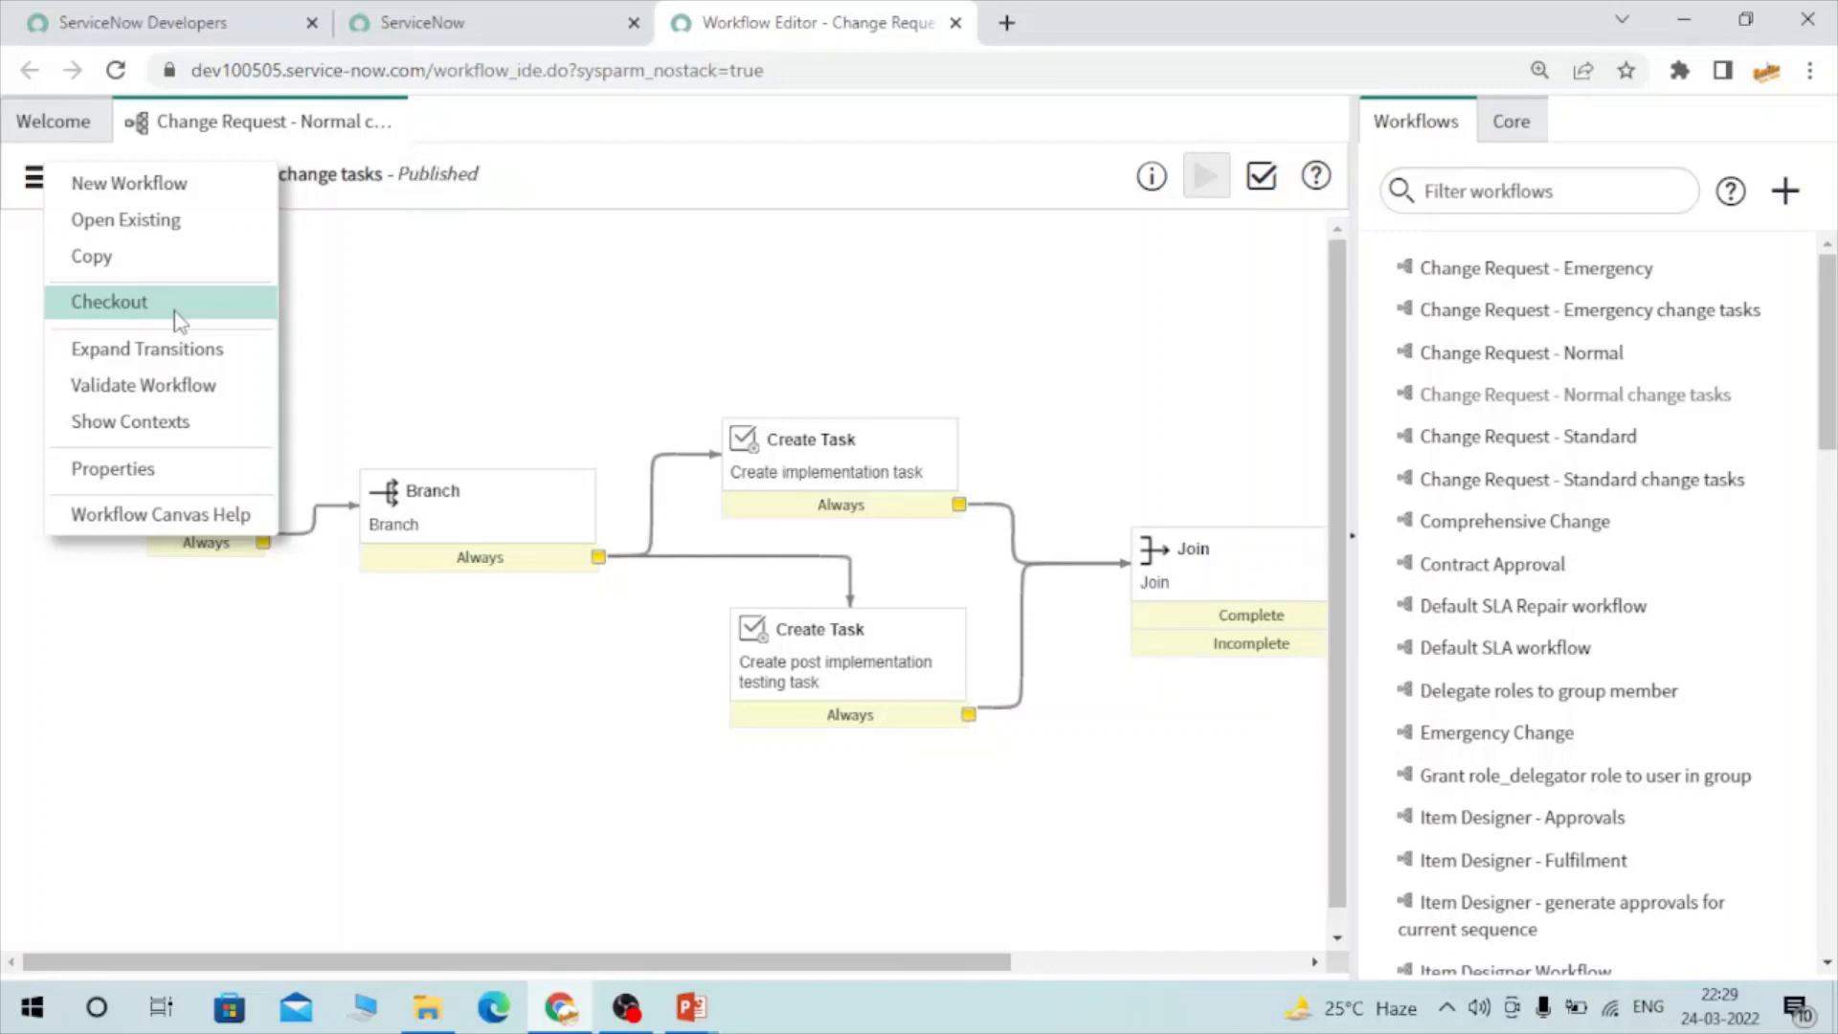
pyautogui.click(177, 304)
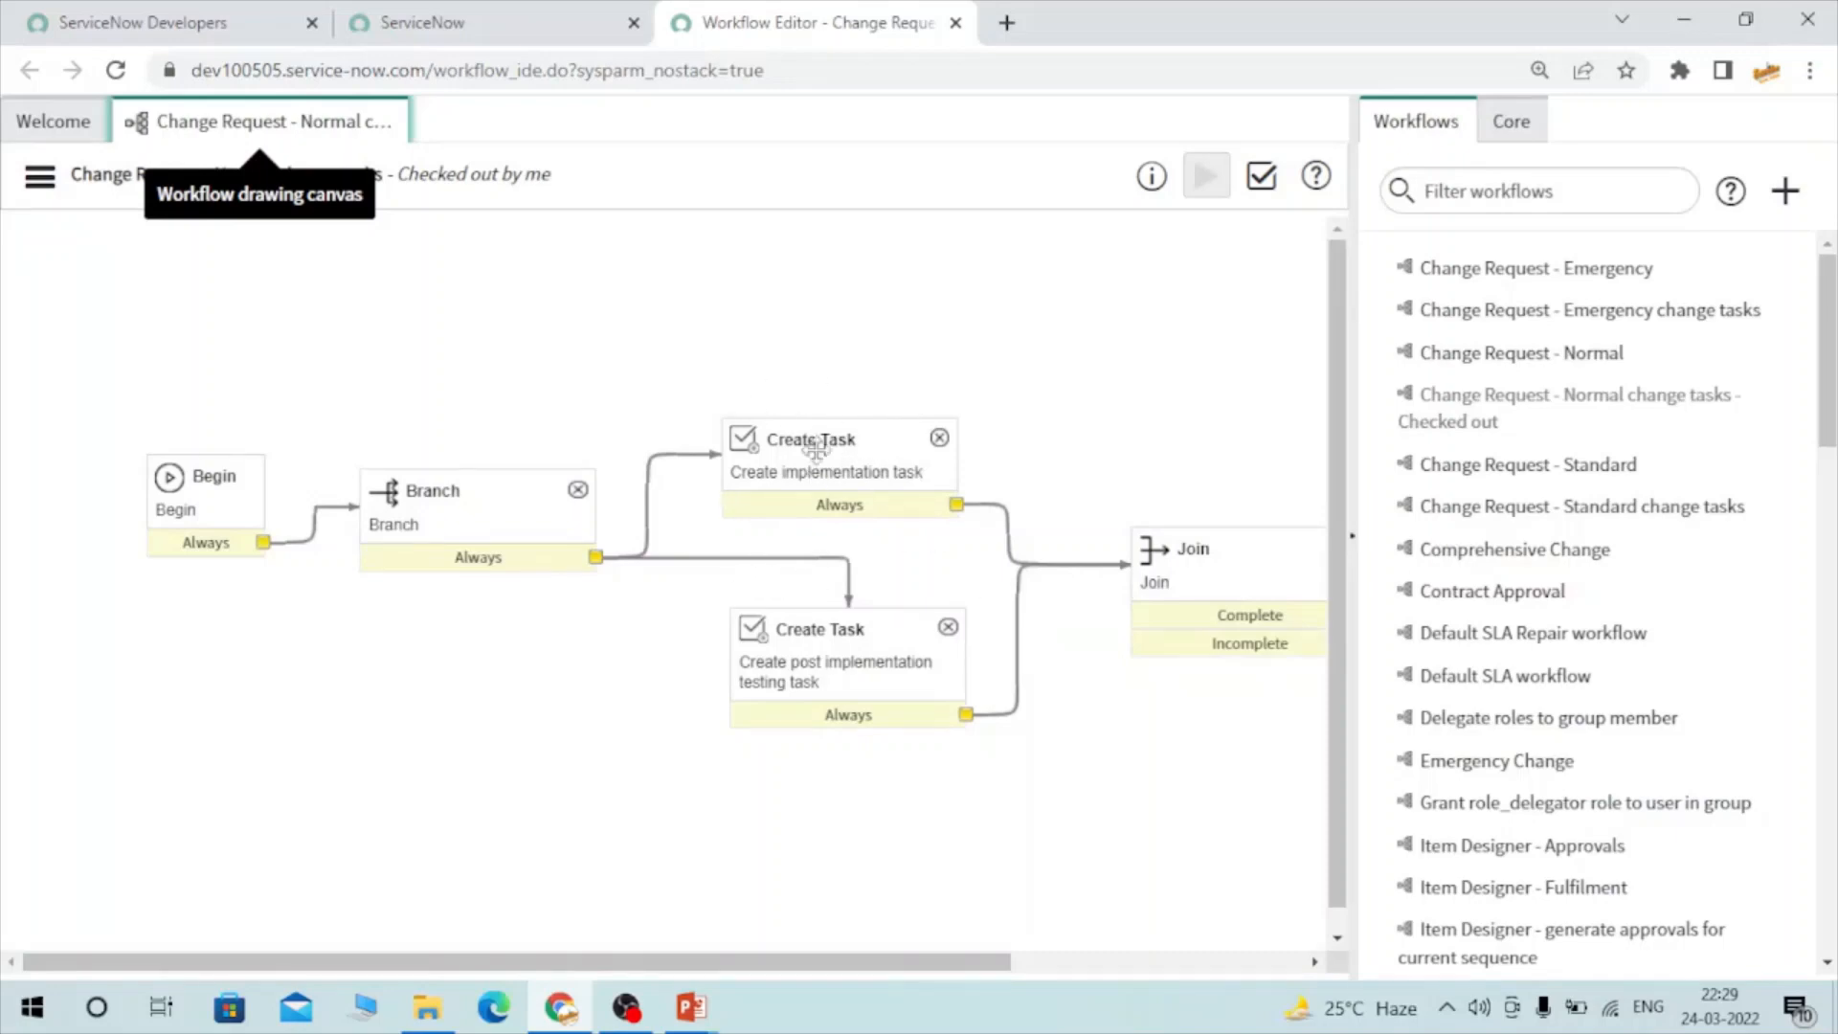
# - Look over the checked-out workflow's diagram, the Branch activity's properties and the available core activities, and close the properties without changes
pyautogui.hscroll(4, 1079, 498)
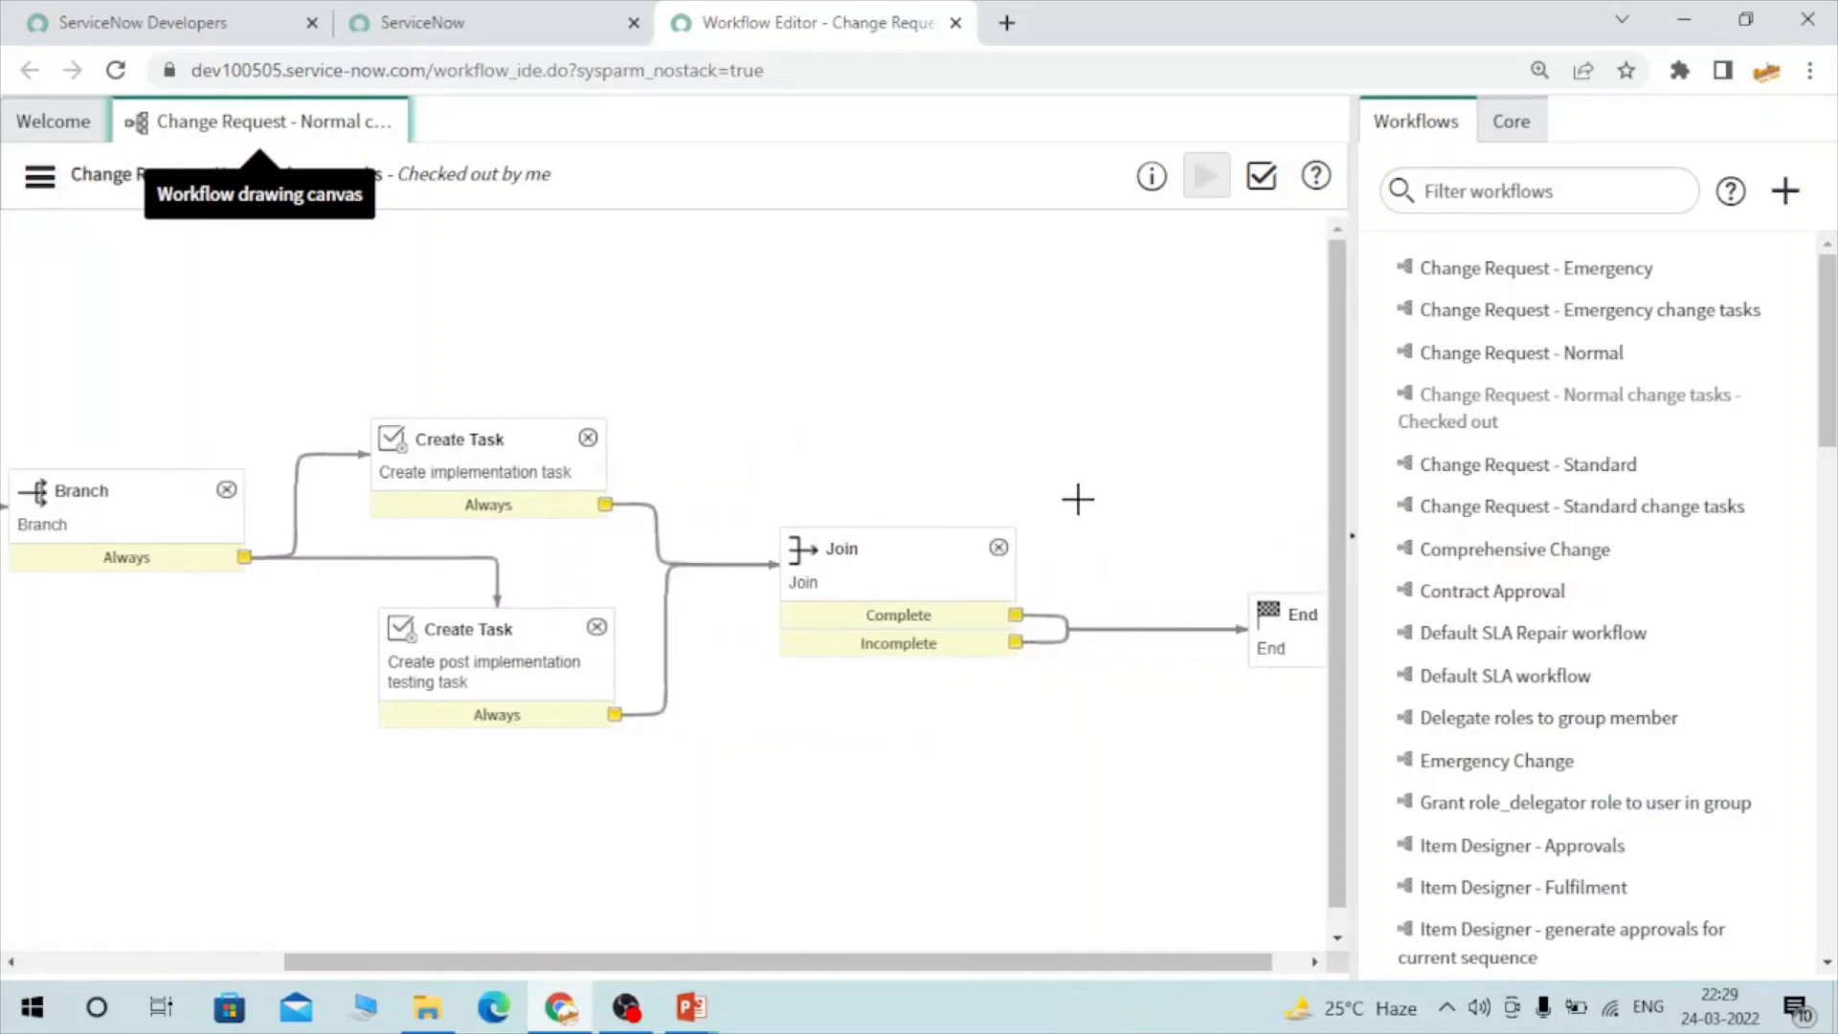
pyautogui.hscroll(-4, 701, 490)
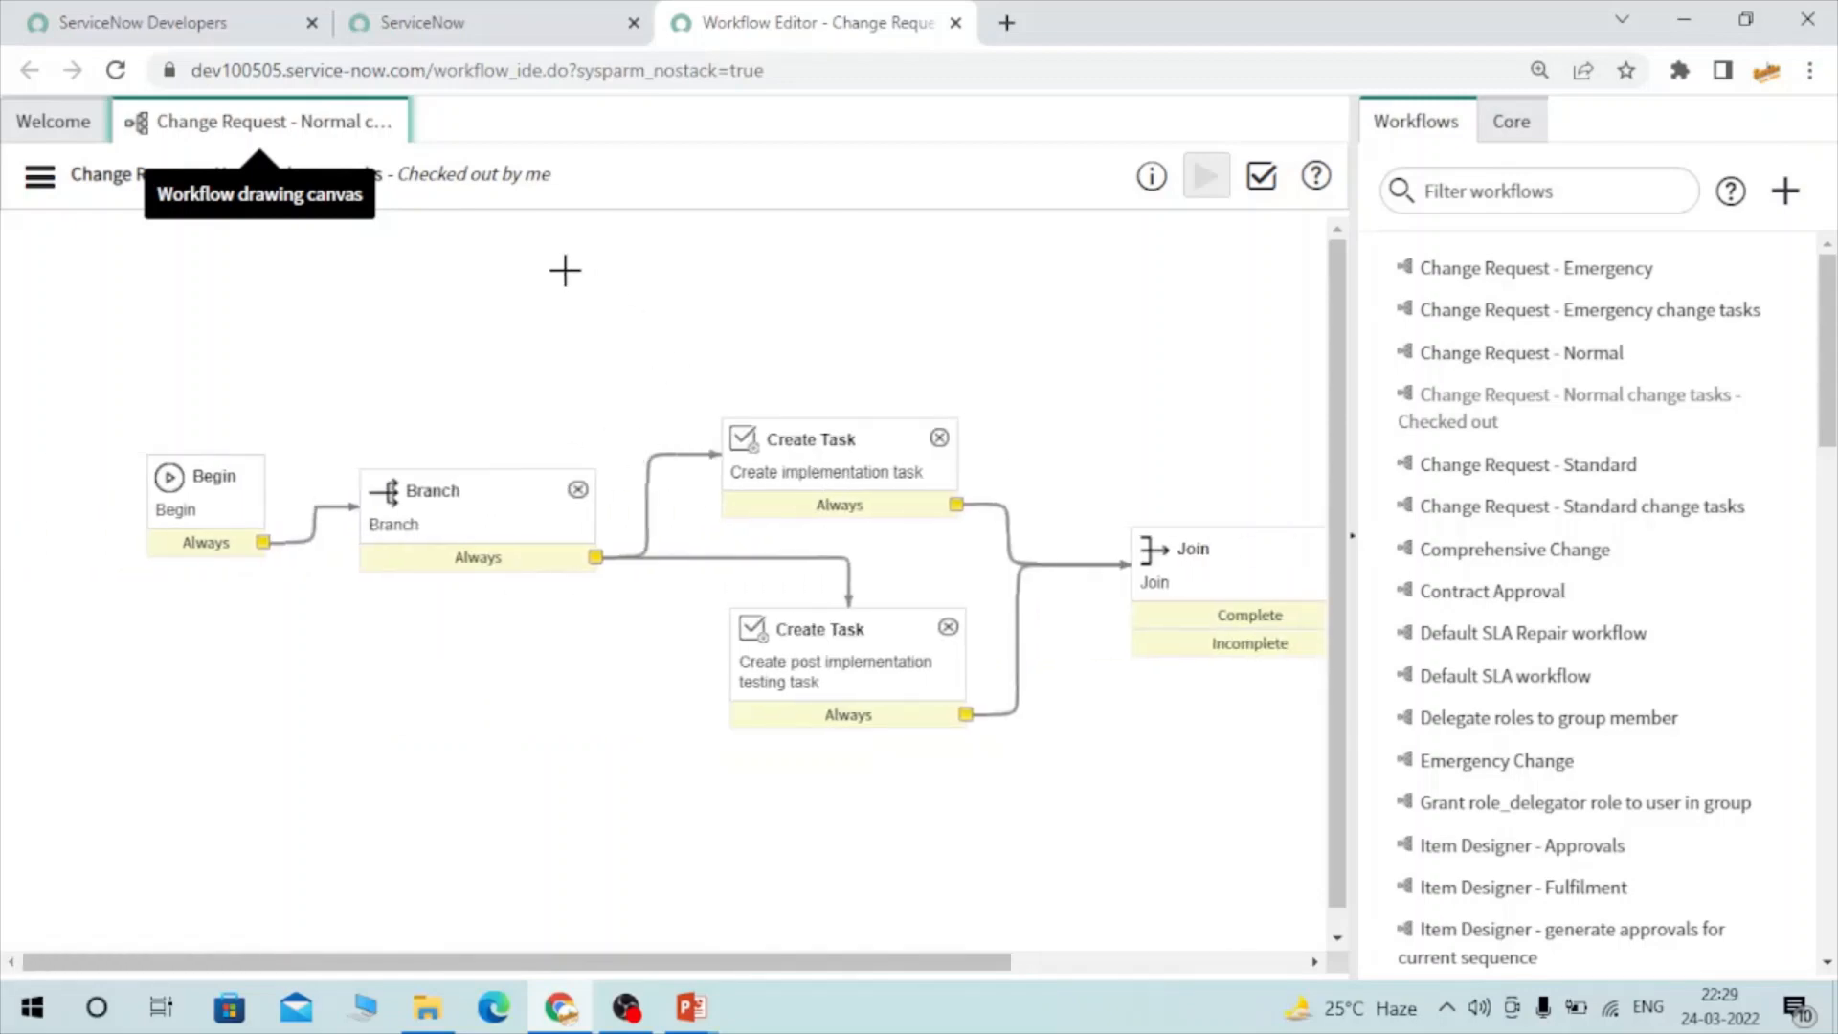
pyautogui.click(511, 536)
pyautogui.doubleClick(511, 536)
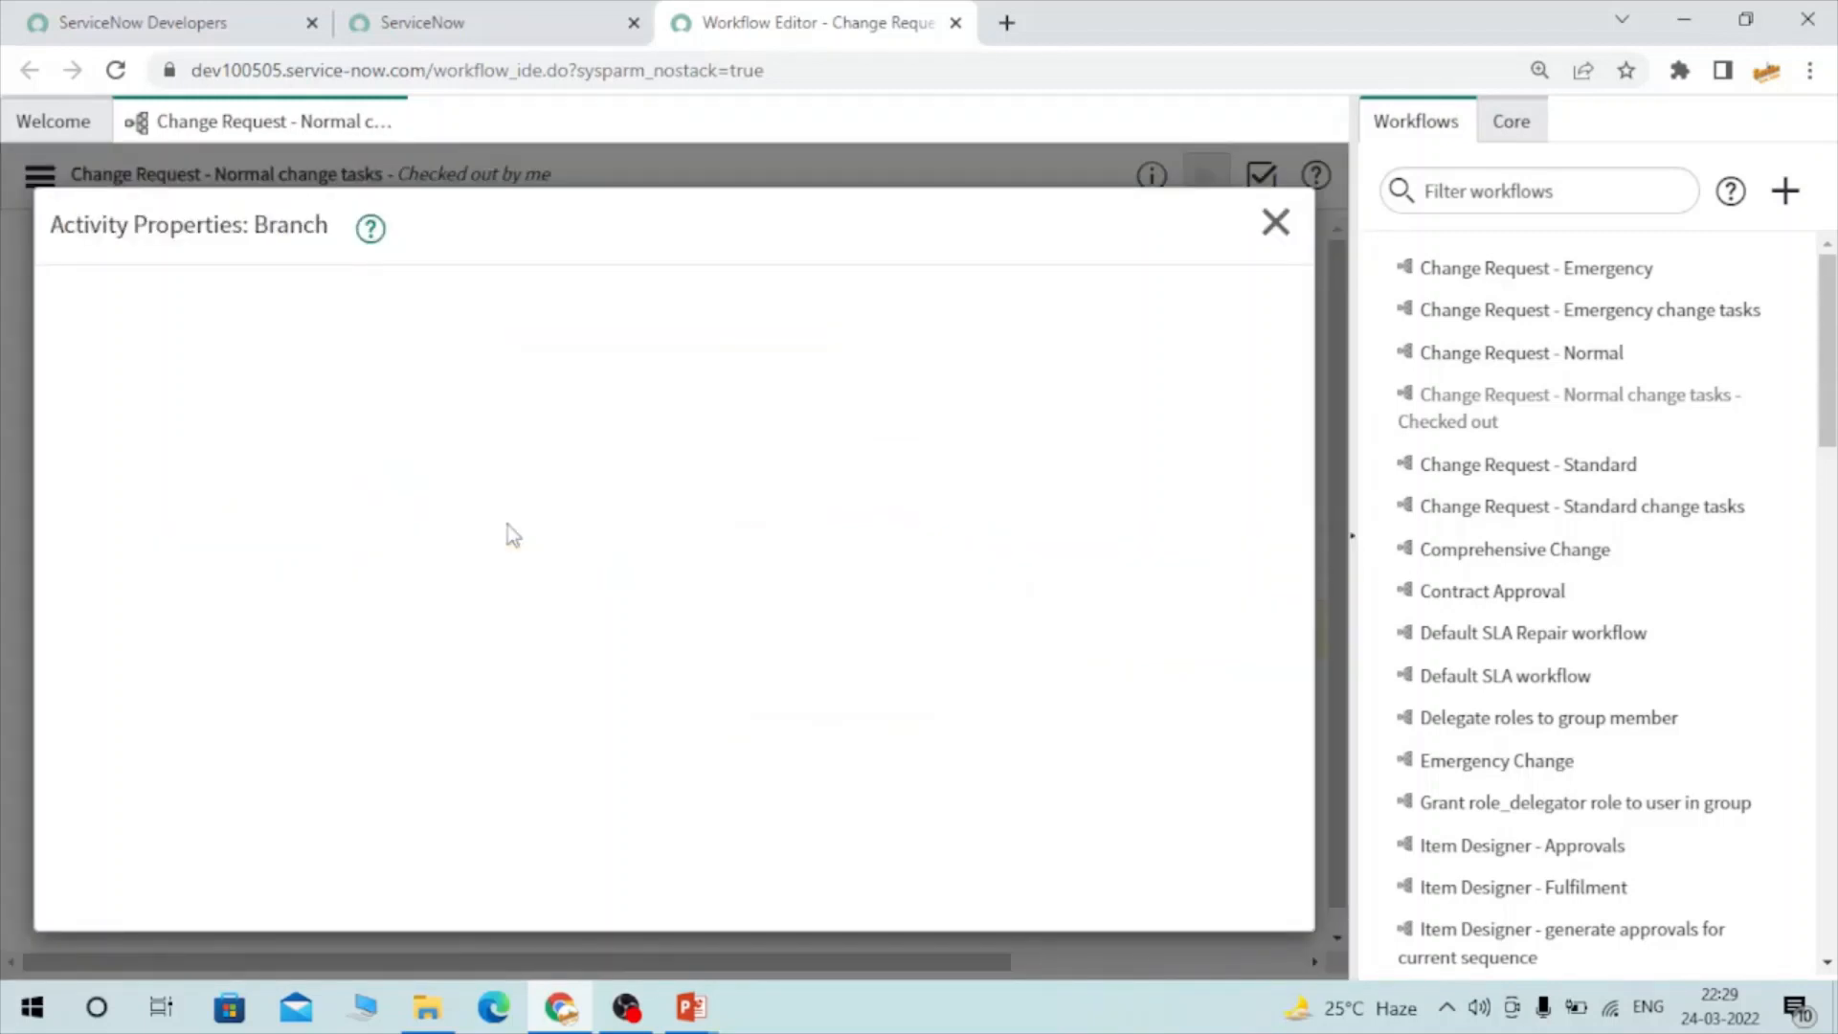
pyautogui.click(1504, 141)
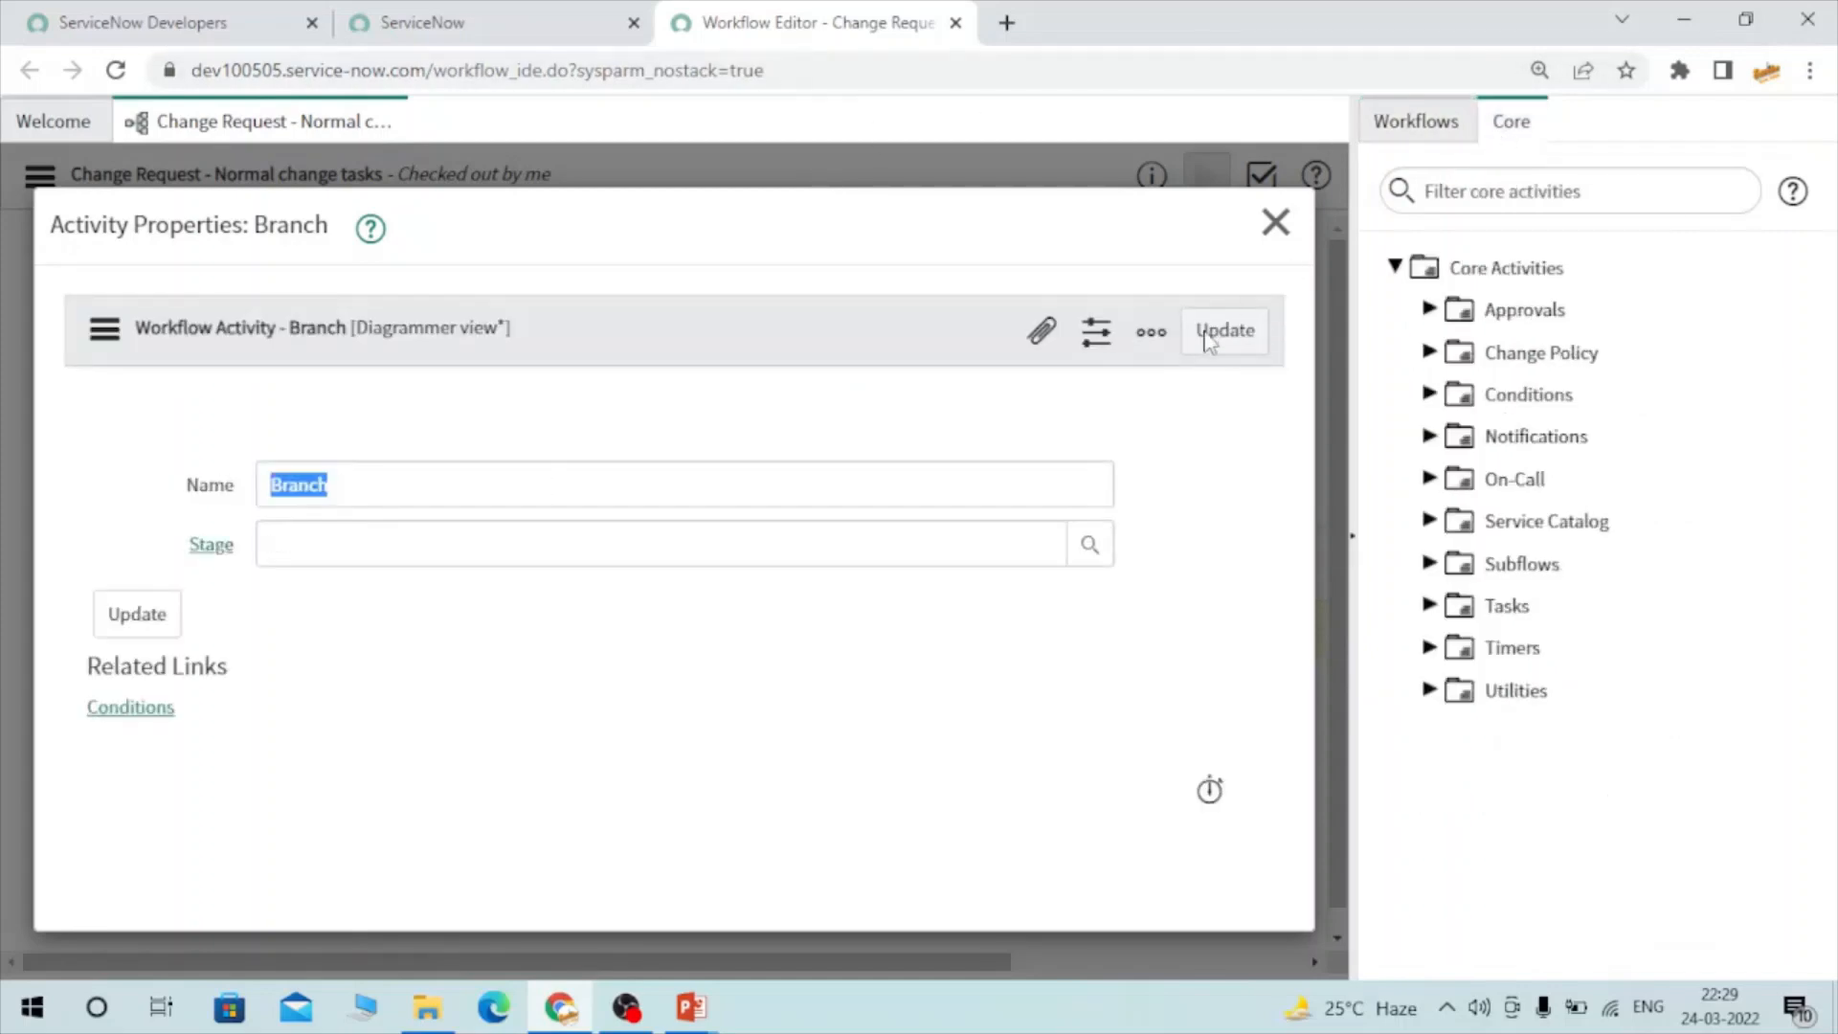
pyautogui.click(1274, 223)
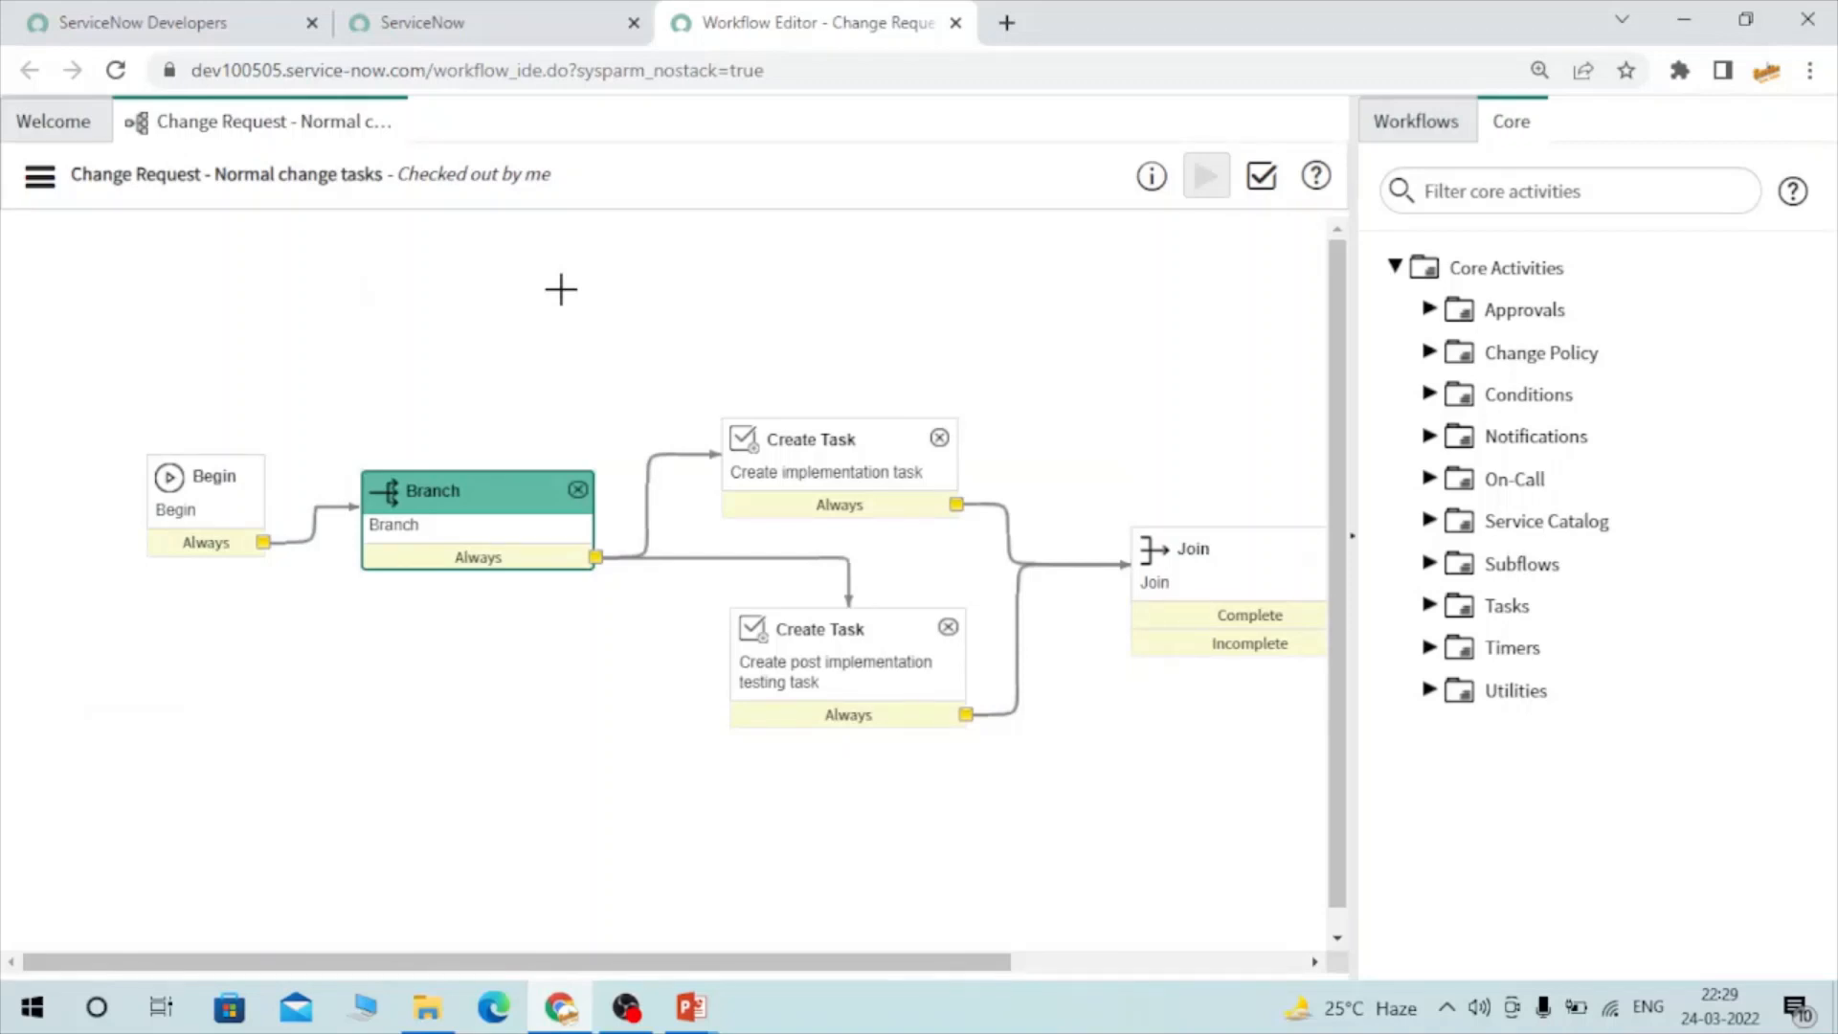
pyautogui.click(518, 320)
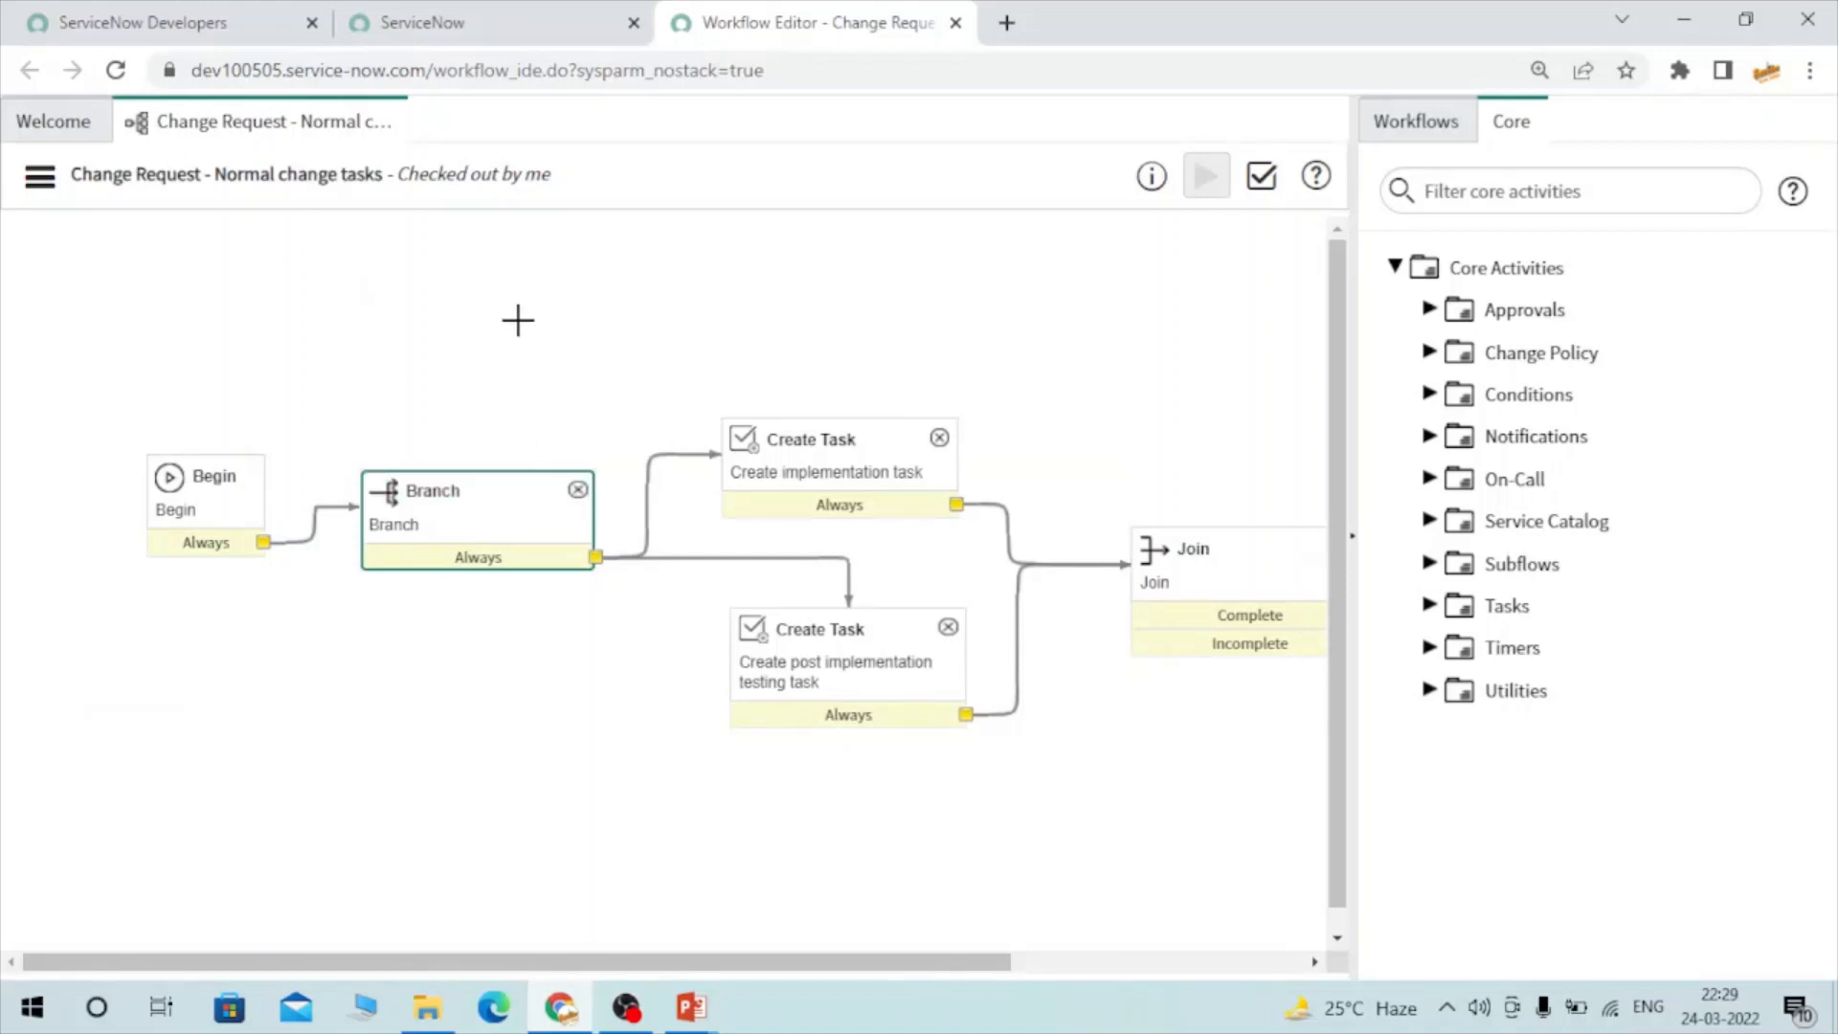
# - Publish the checked-out Change Request workflow, accepting publication with validation warnings
pyautogui.click(31, 178)
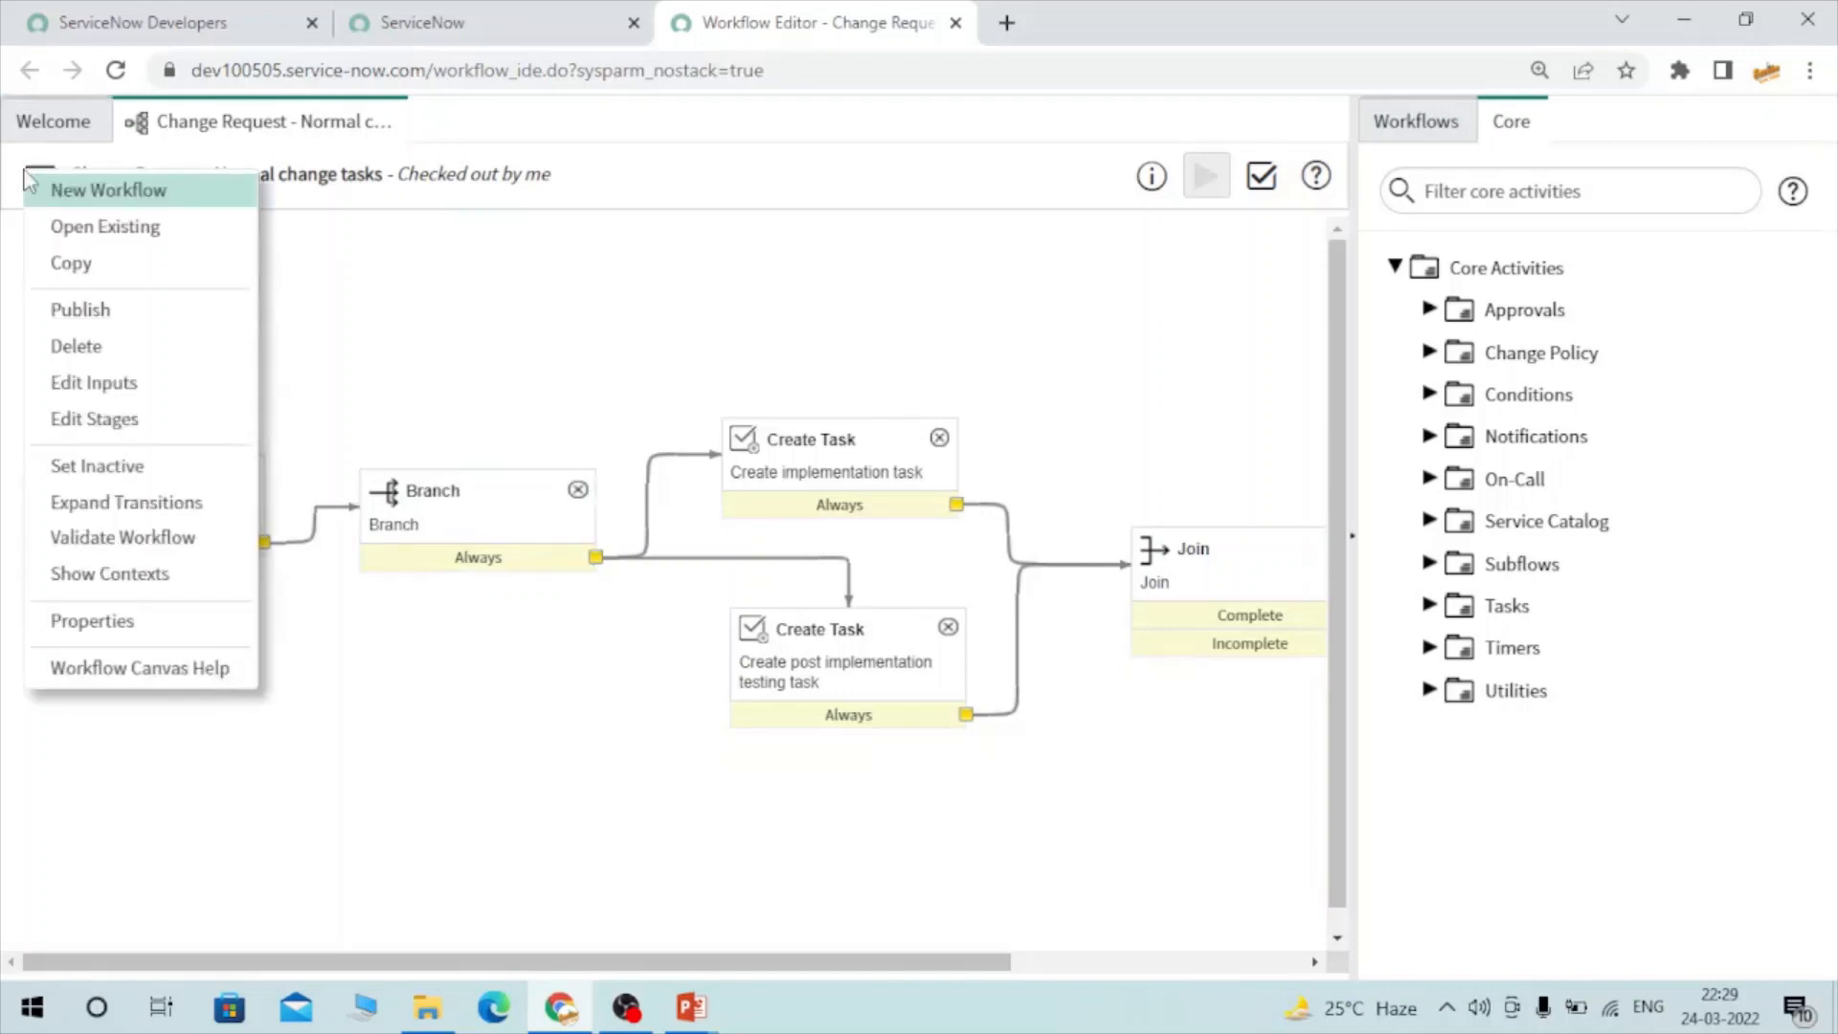
pyautogui.click(115, 308)
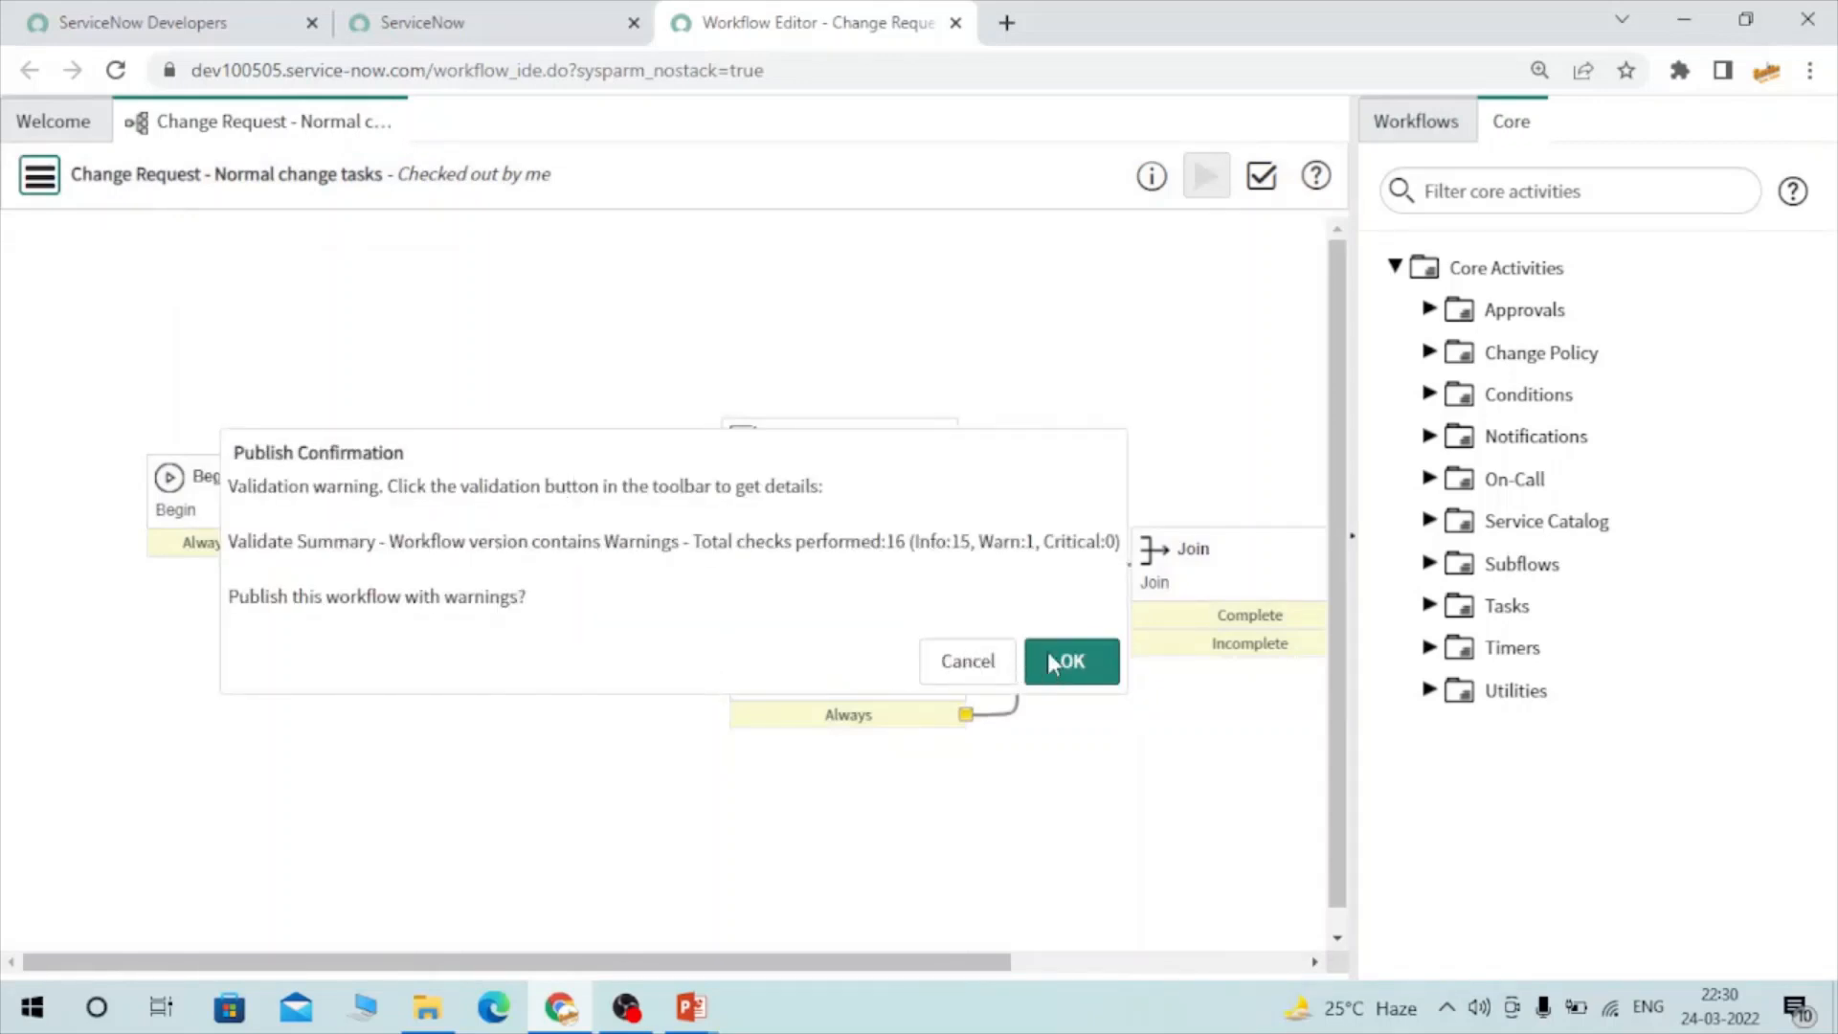
pyautogui.click(1047, 652)
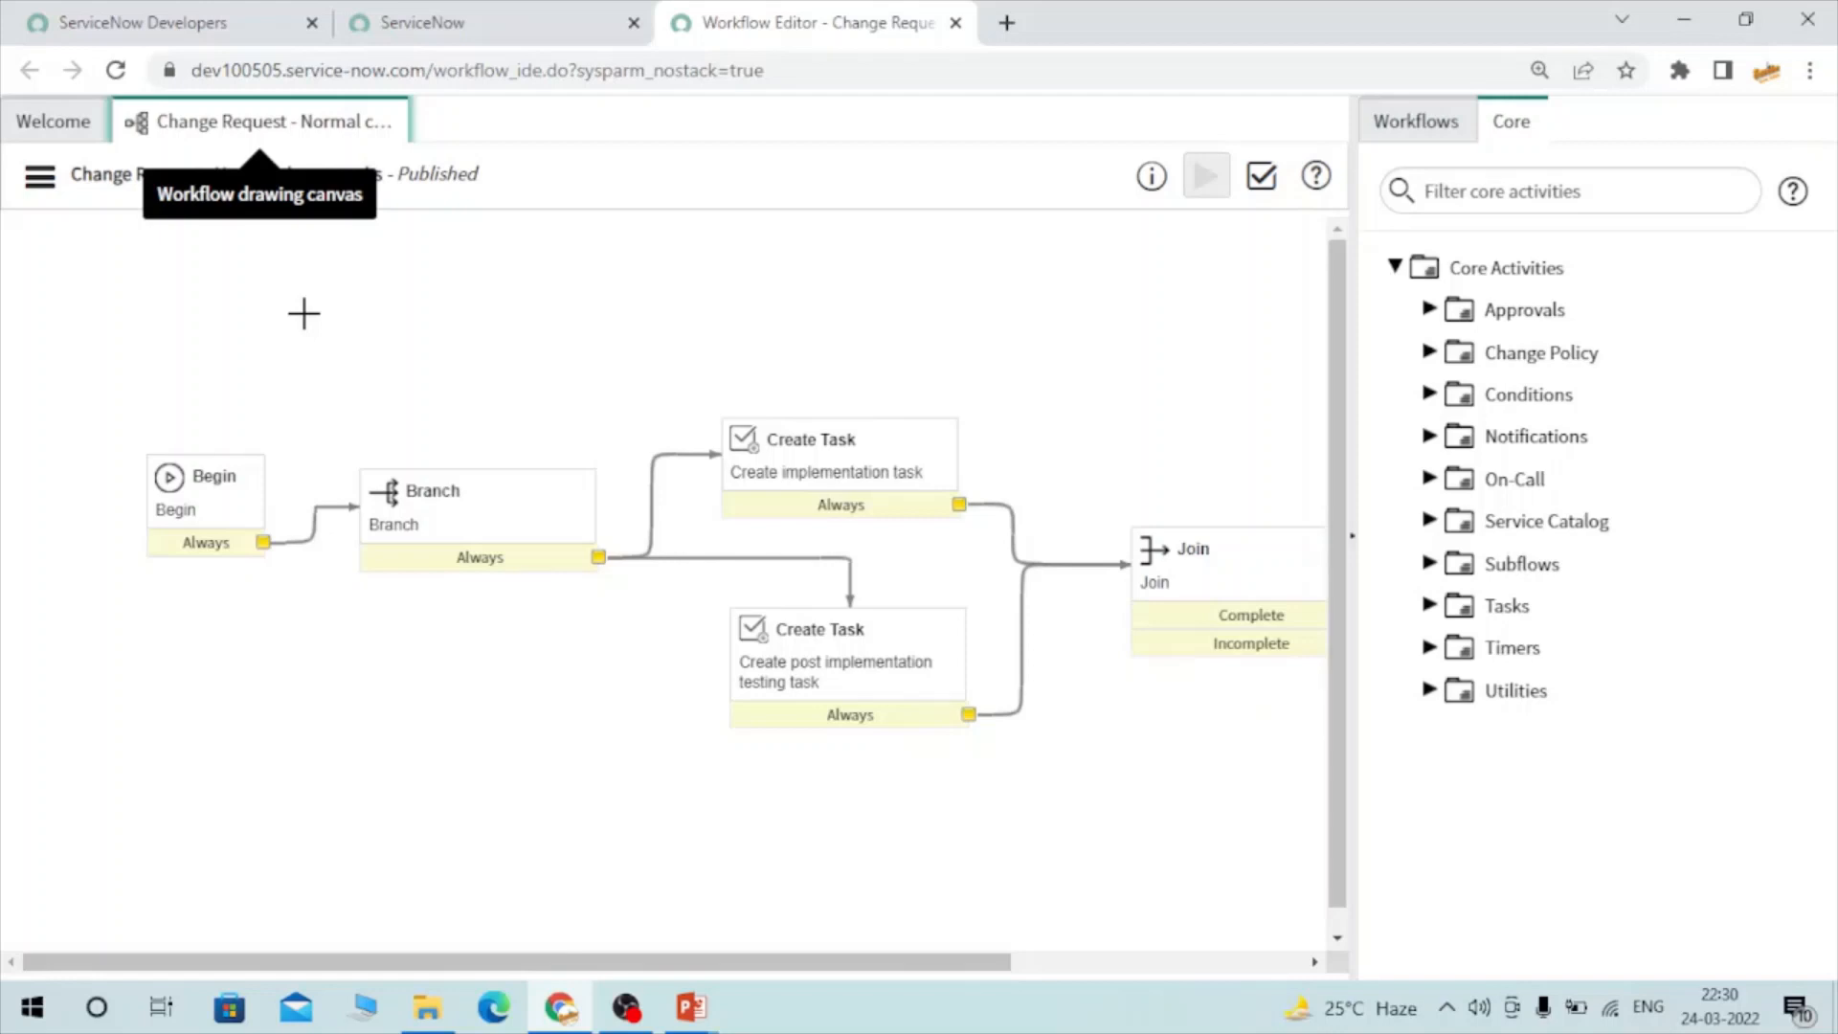
# - Return to the Welcome page, start a new workflow and name it Test
pyautogui.click(81, 149)
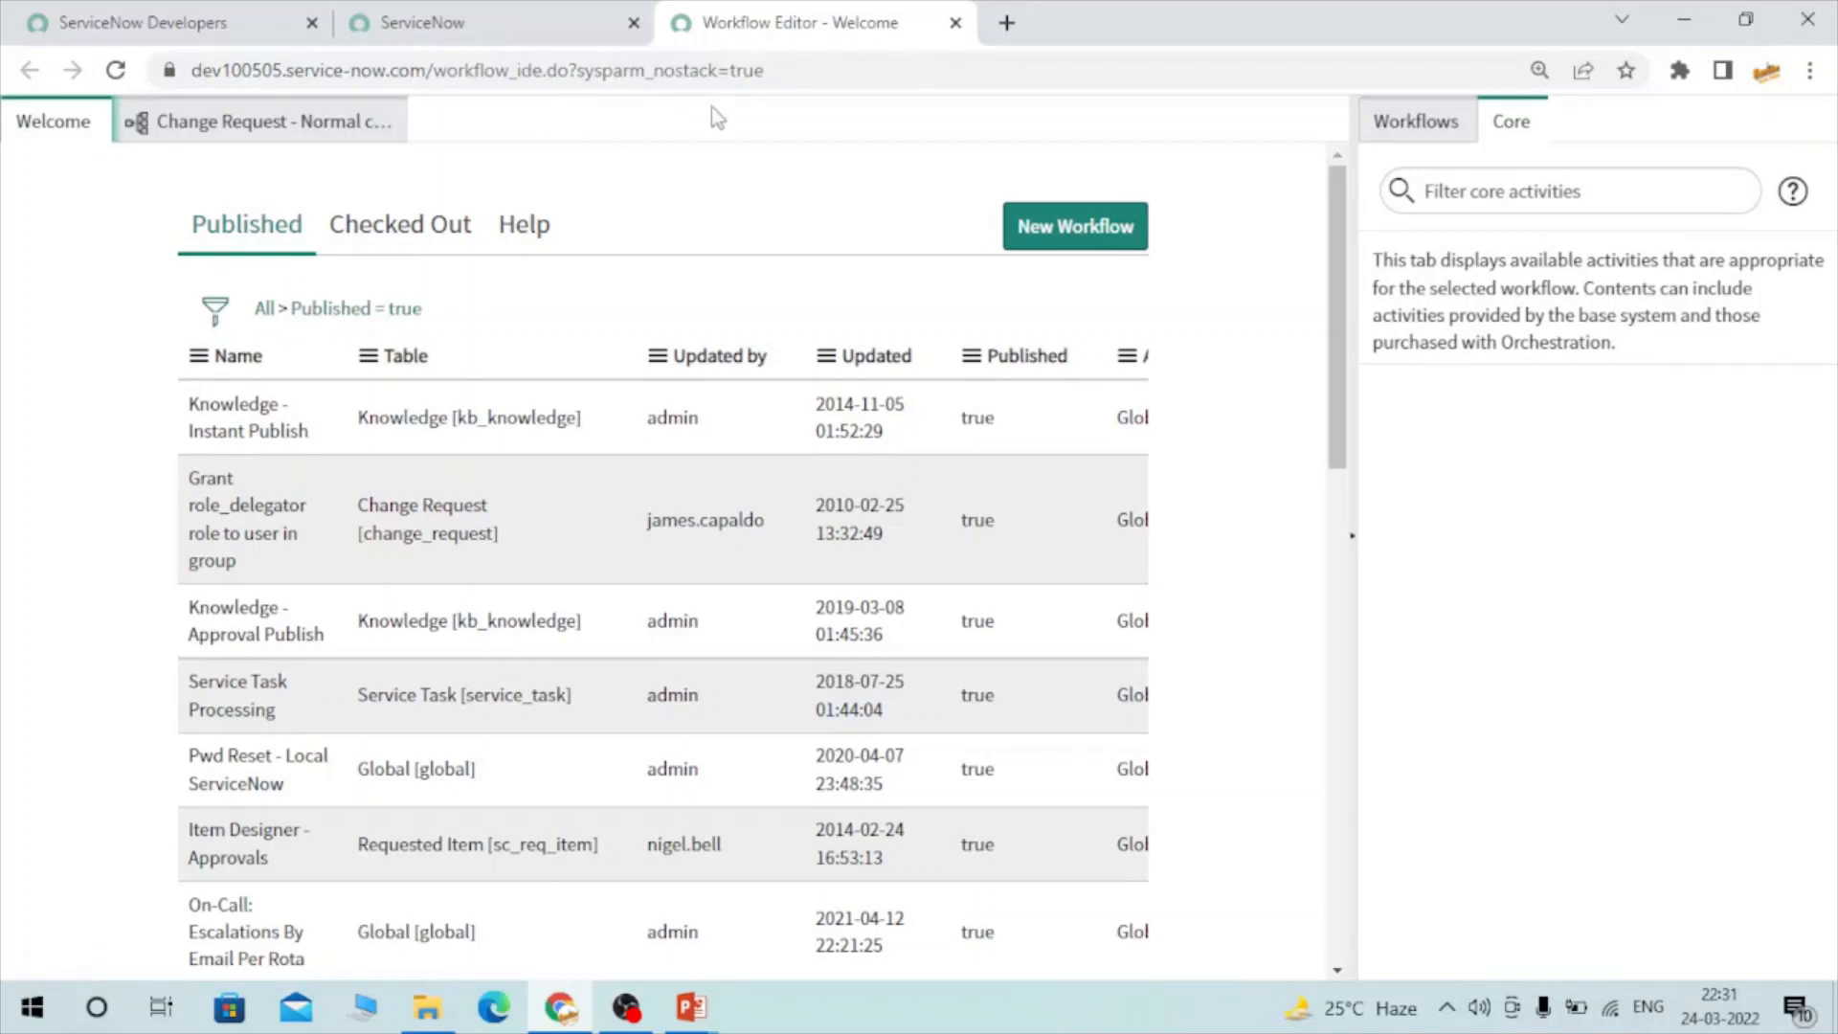
pyautogui.click(1095, 228)
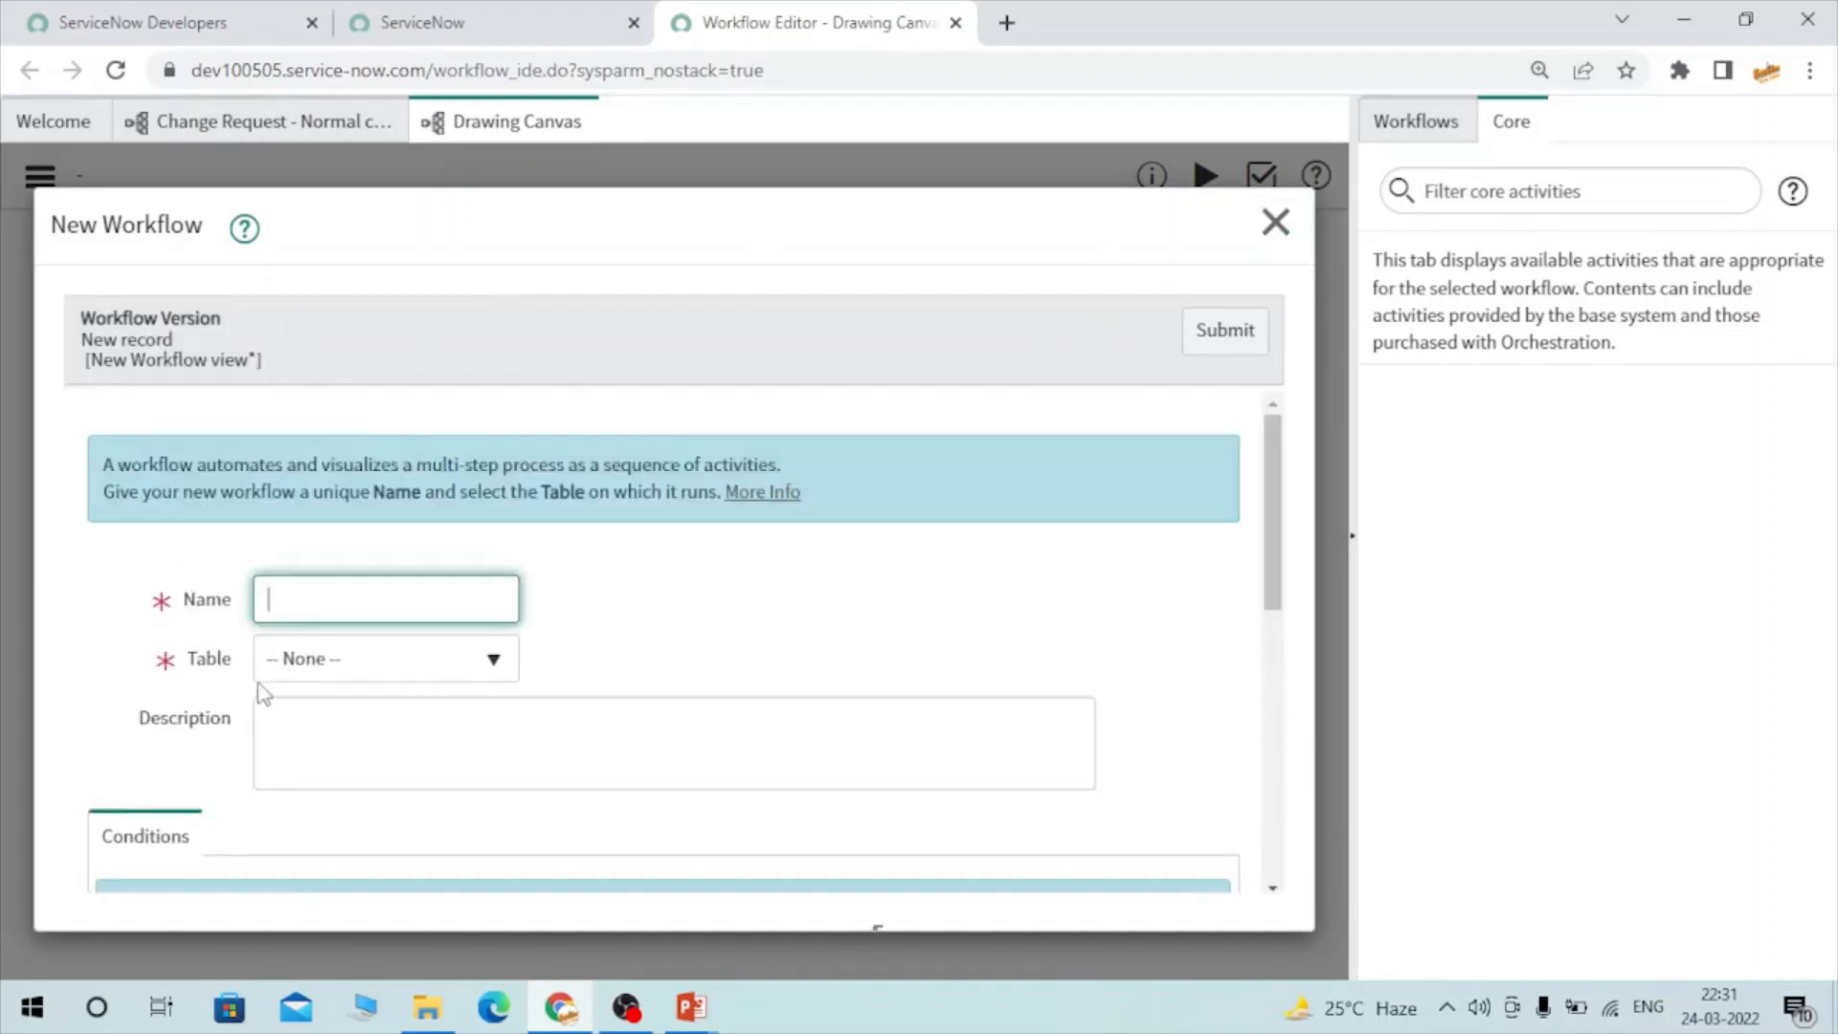
pyautogui.scroll(-3, 543, 647)
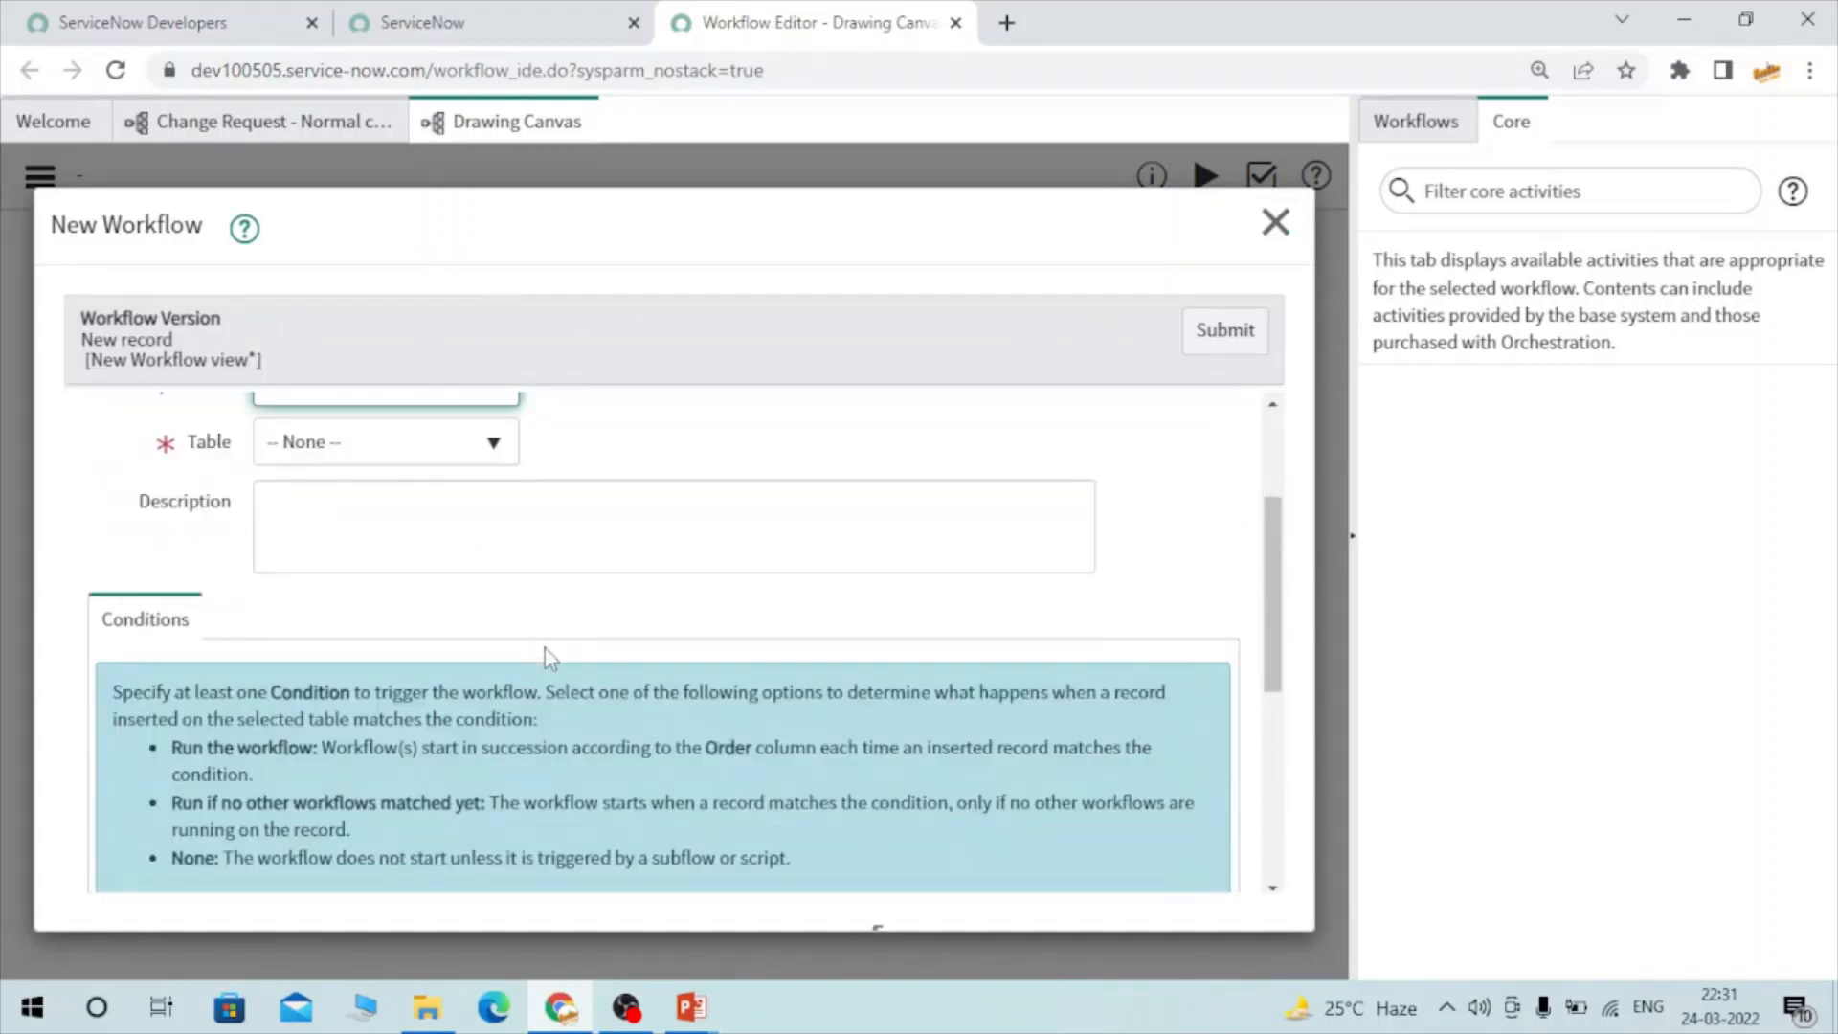
pyautogui.scroll(-2, 544, 647)
pyautogui.scroll(5, 398, 608)
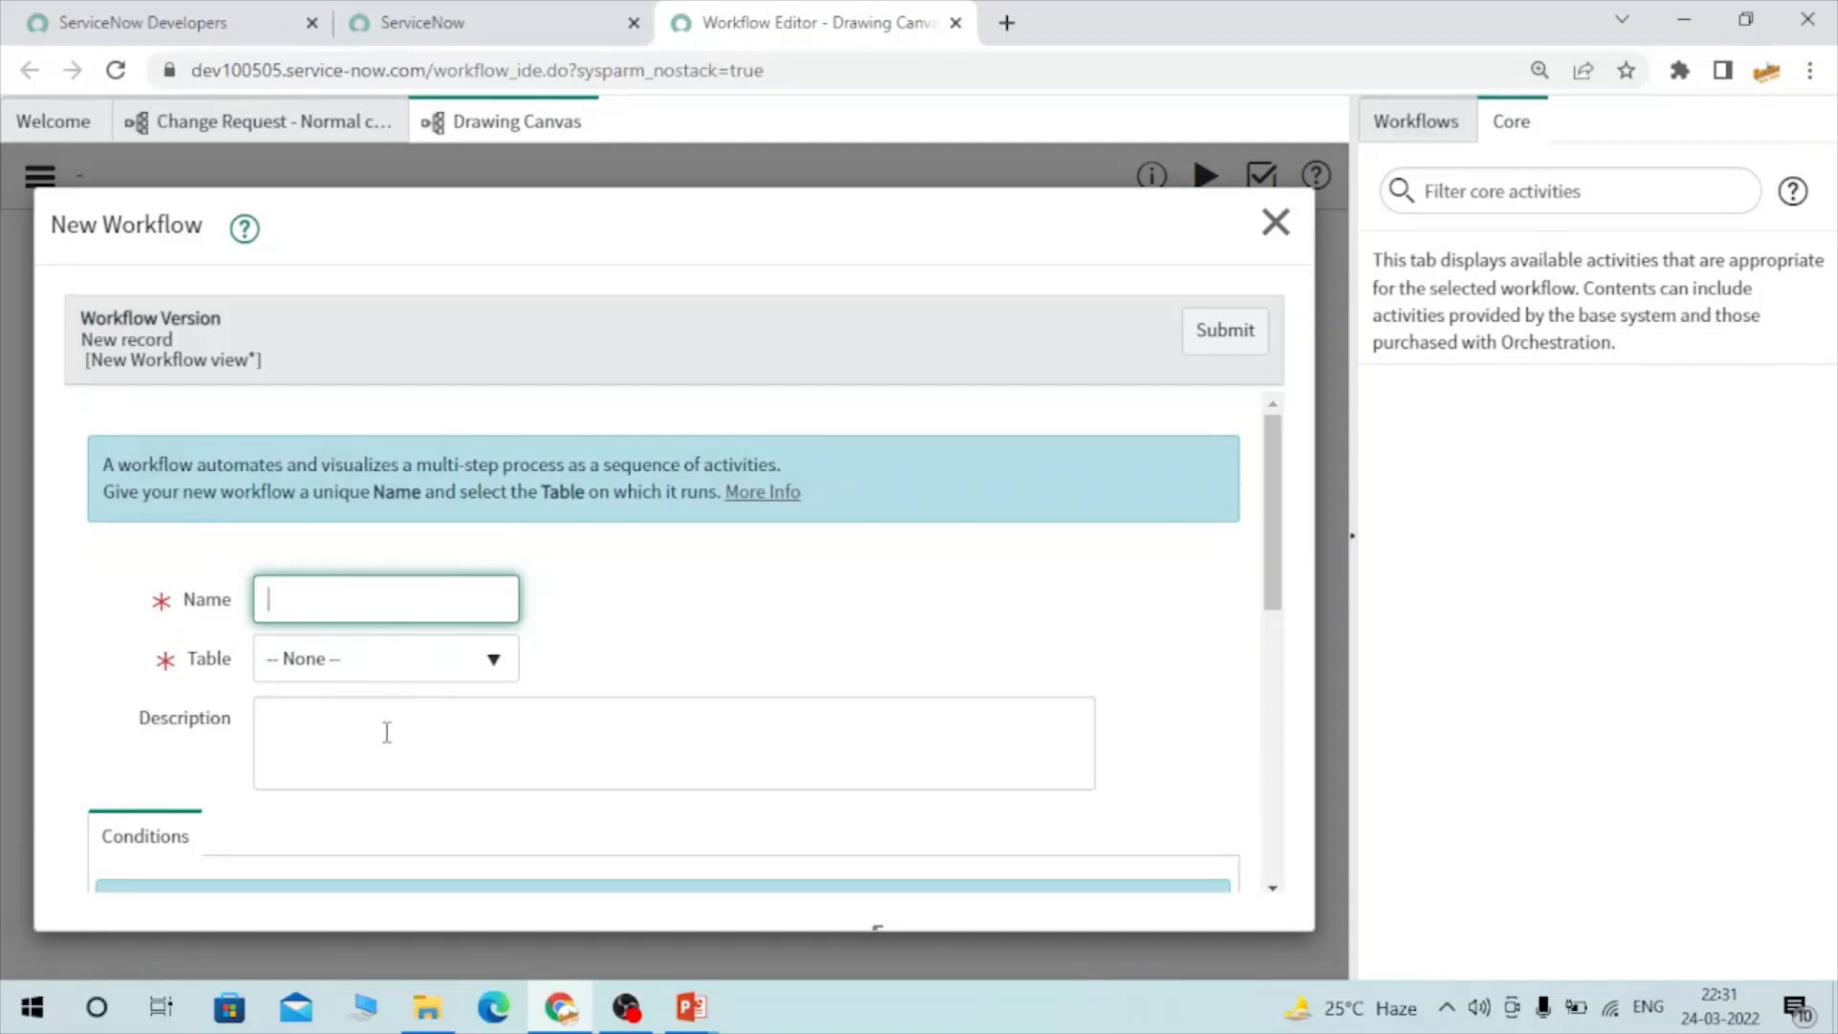
pyautogui.click(352, 733)
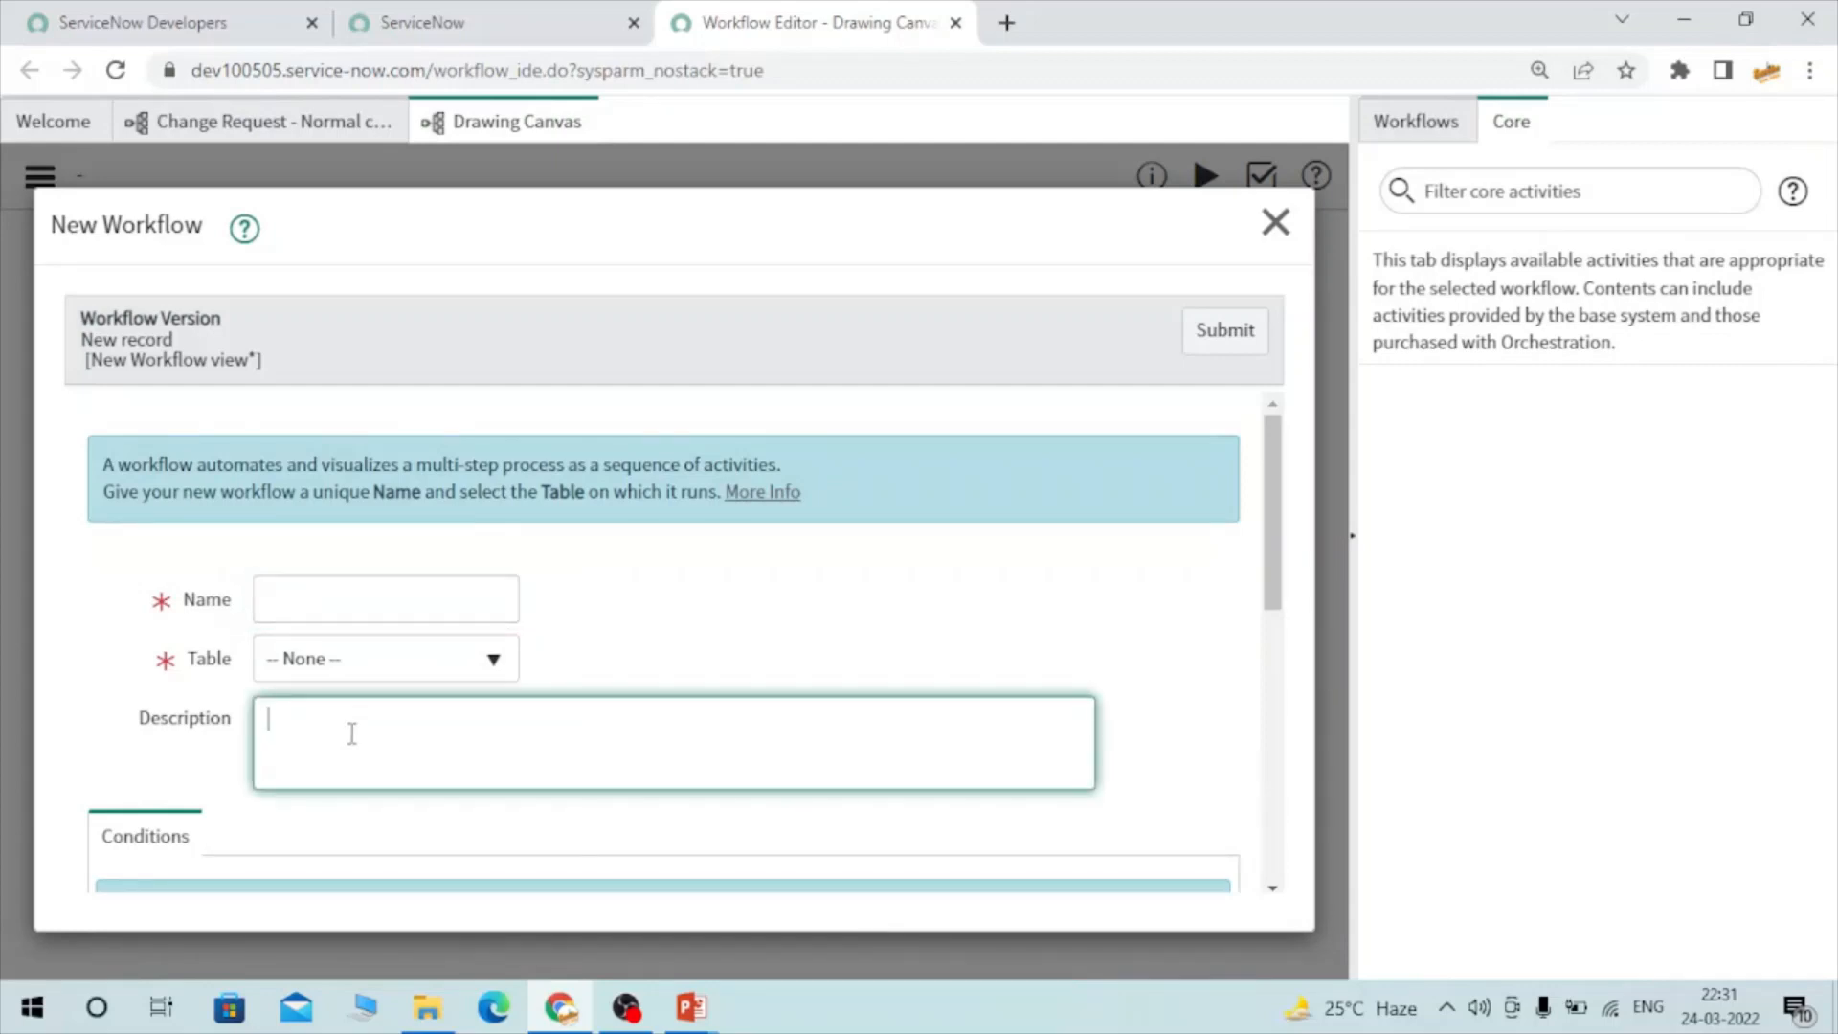
pyautogui.click(350, 593)
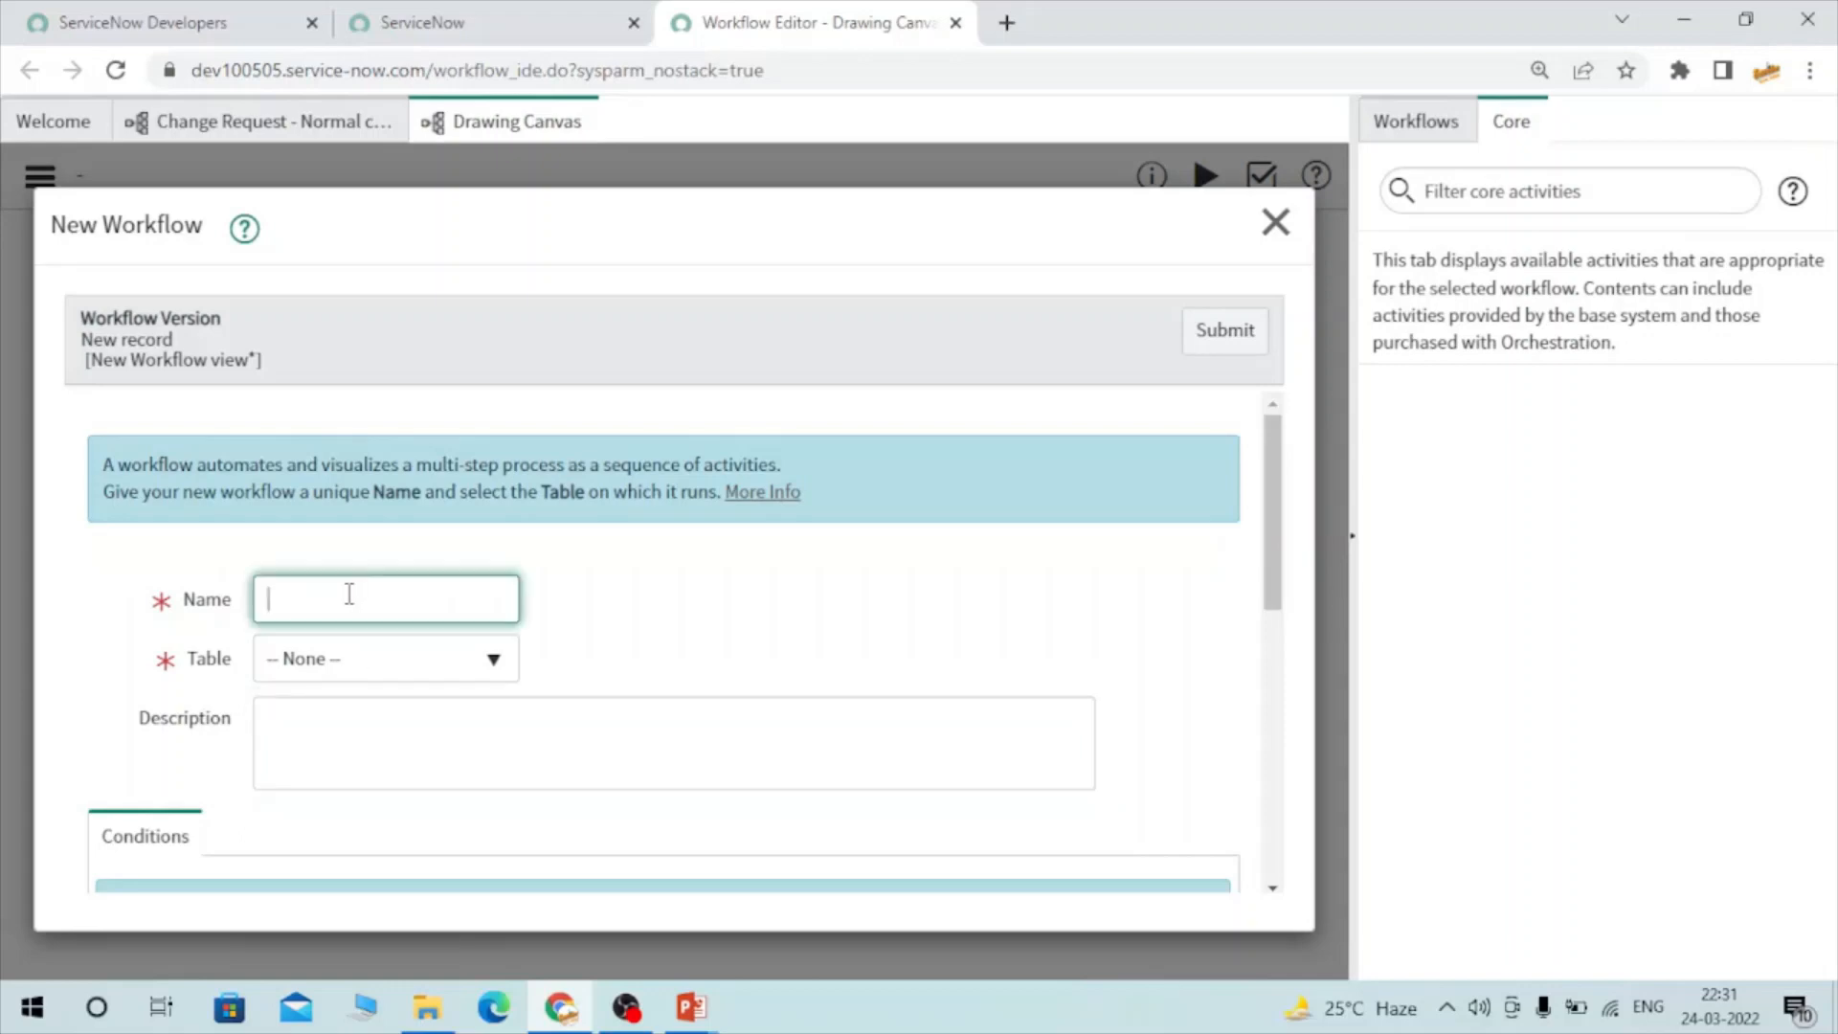
pyautogui.write('Test')
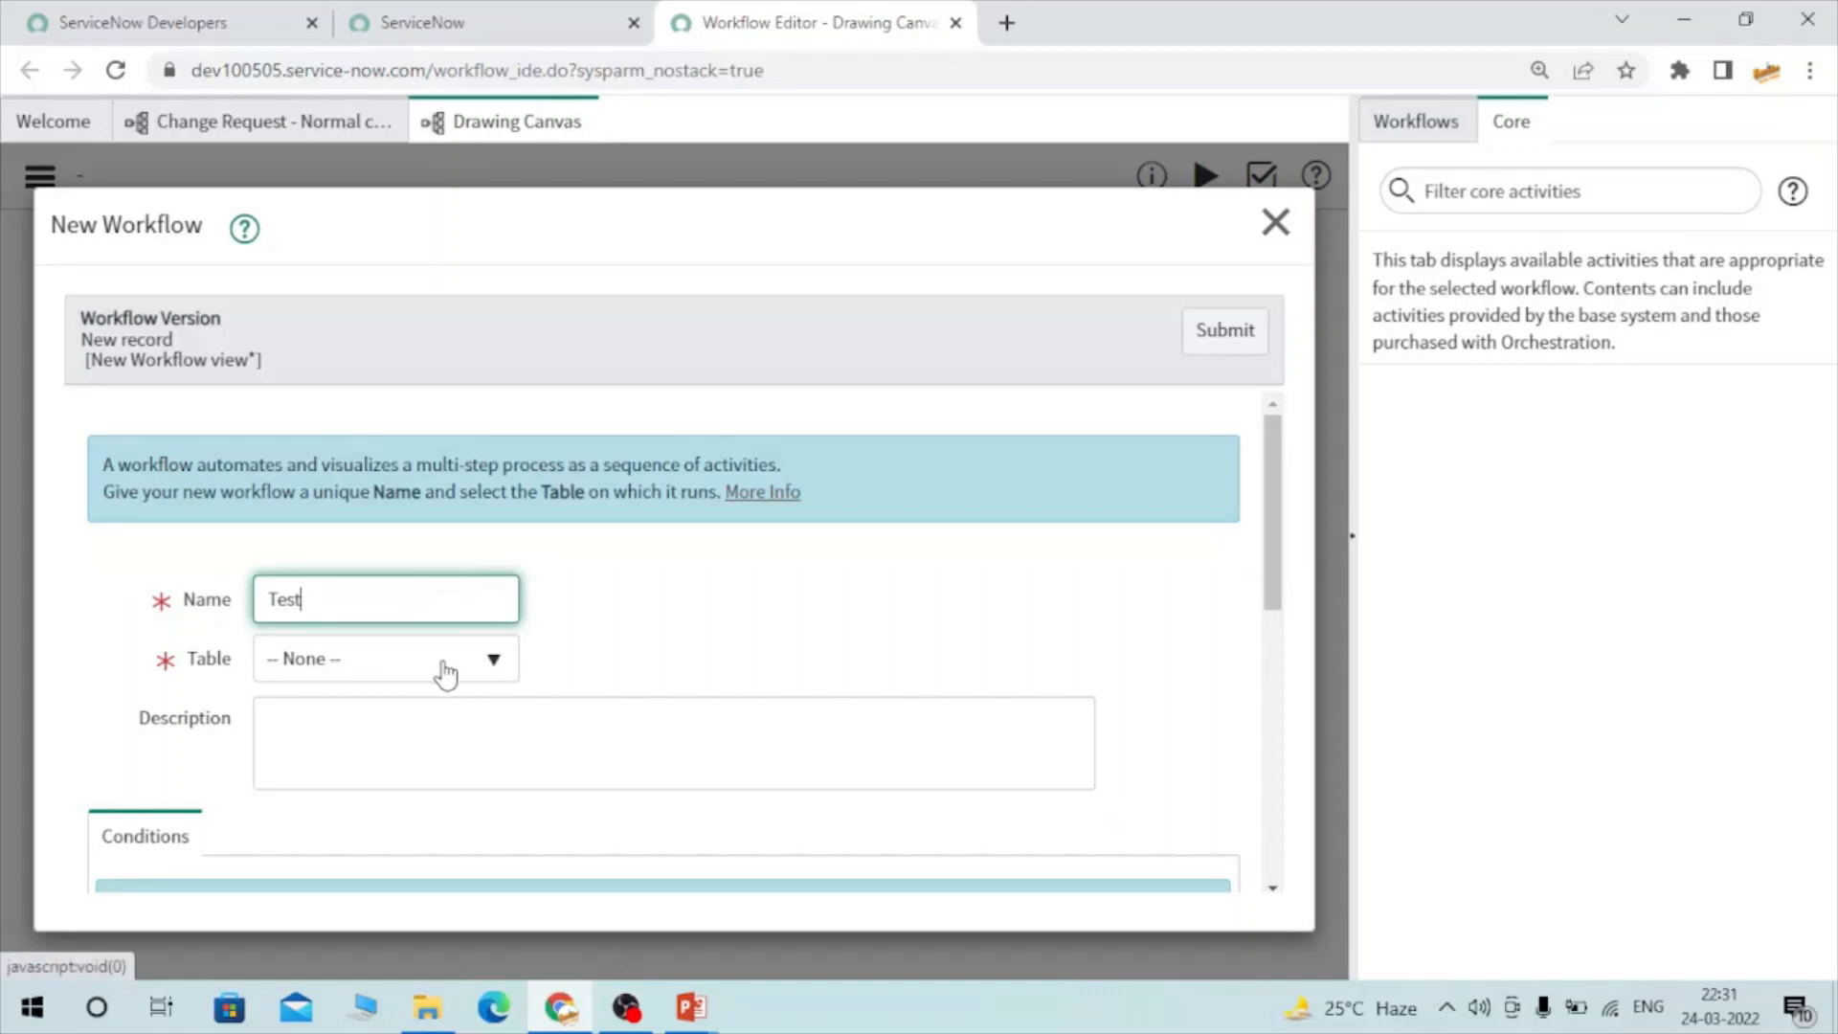
# - Set the new workflow's table to Requested Item [sc_req_item]
pyautogui.click(384, 676)
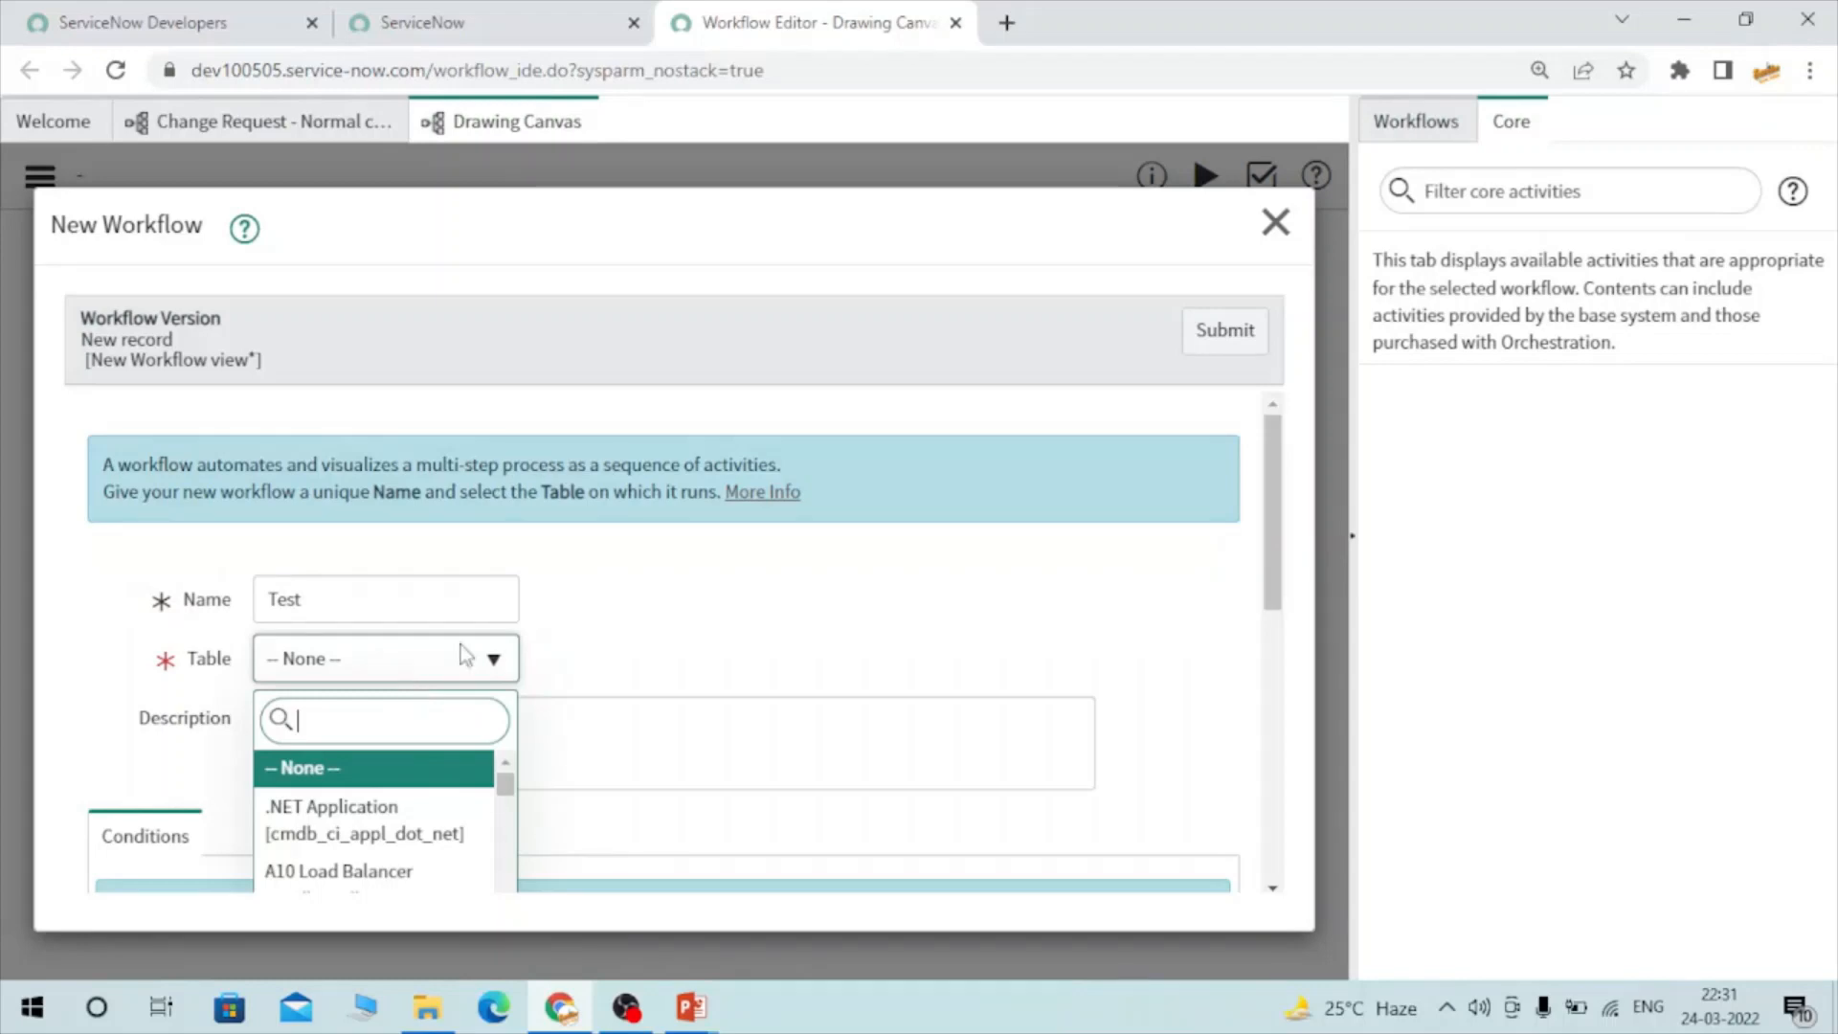
pyautogui.hotkey('ctrl', 'v')
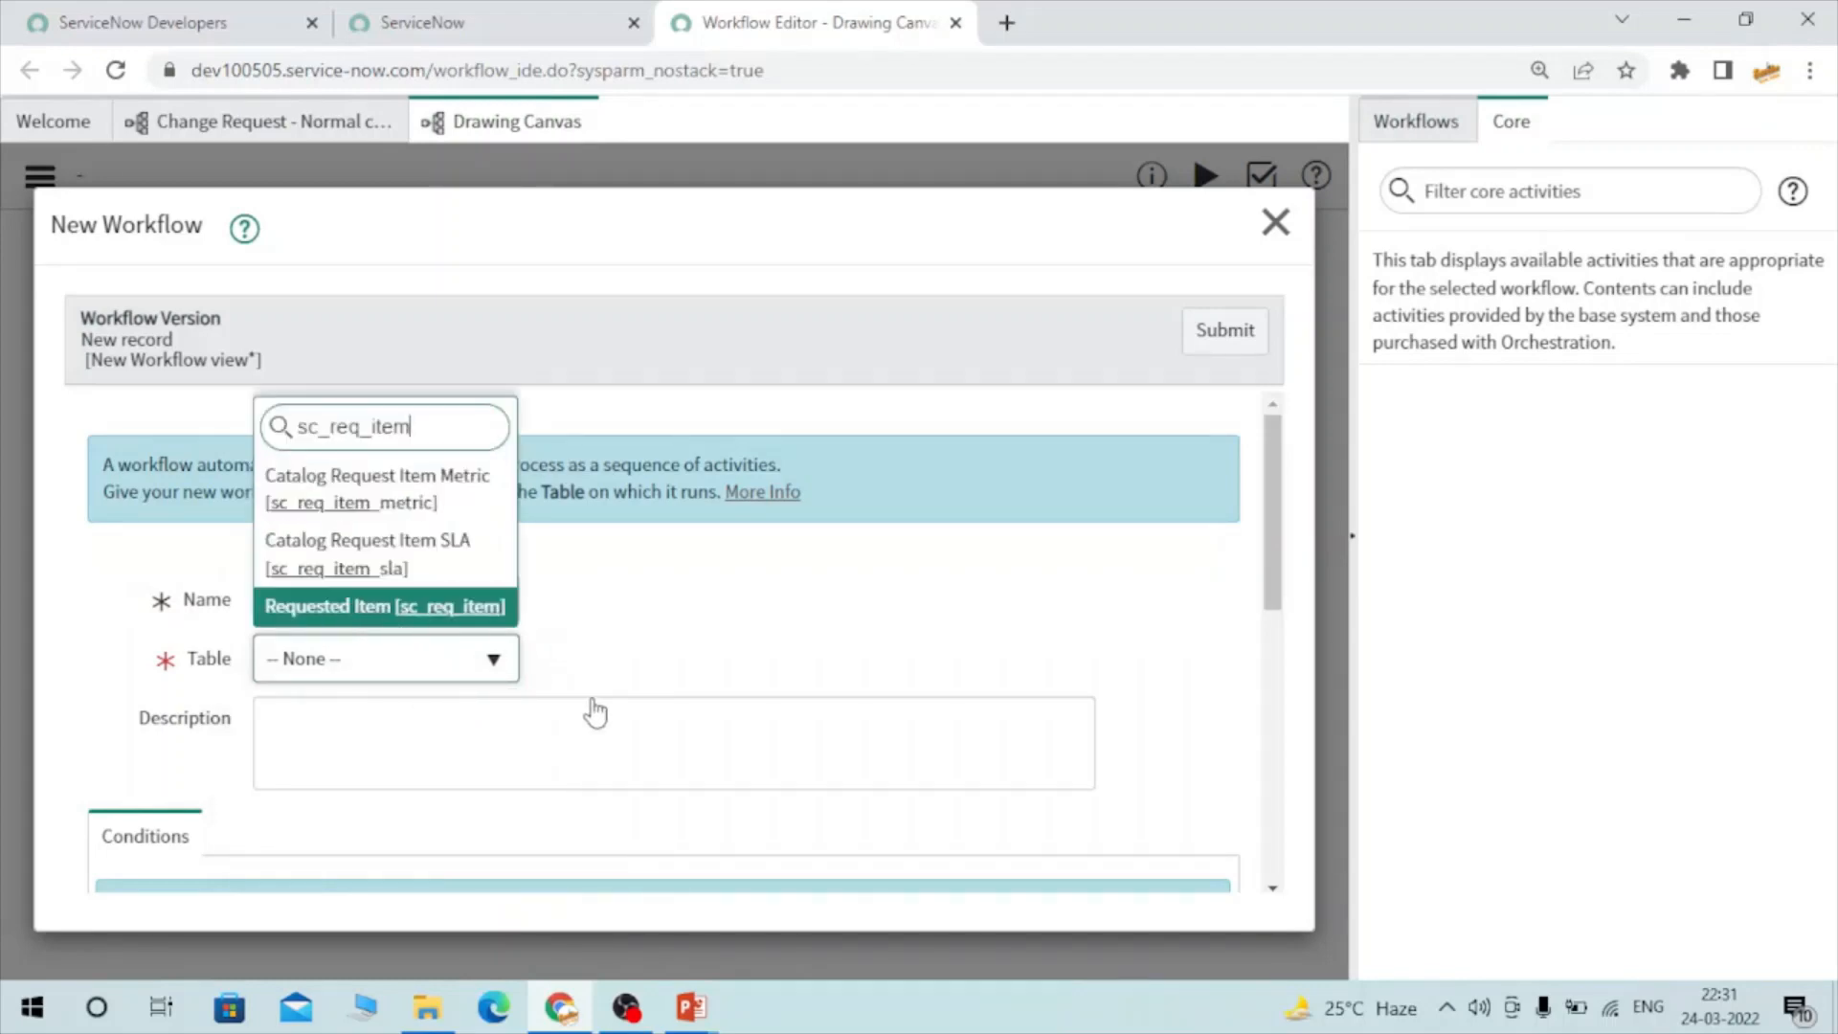
pyautogui.press('Return')
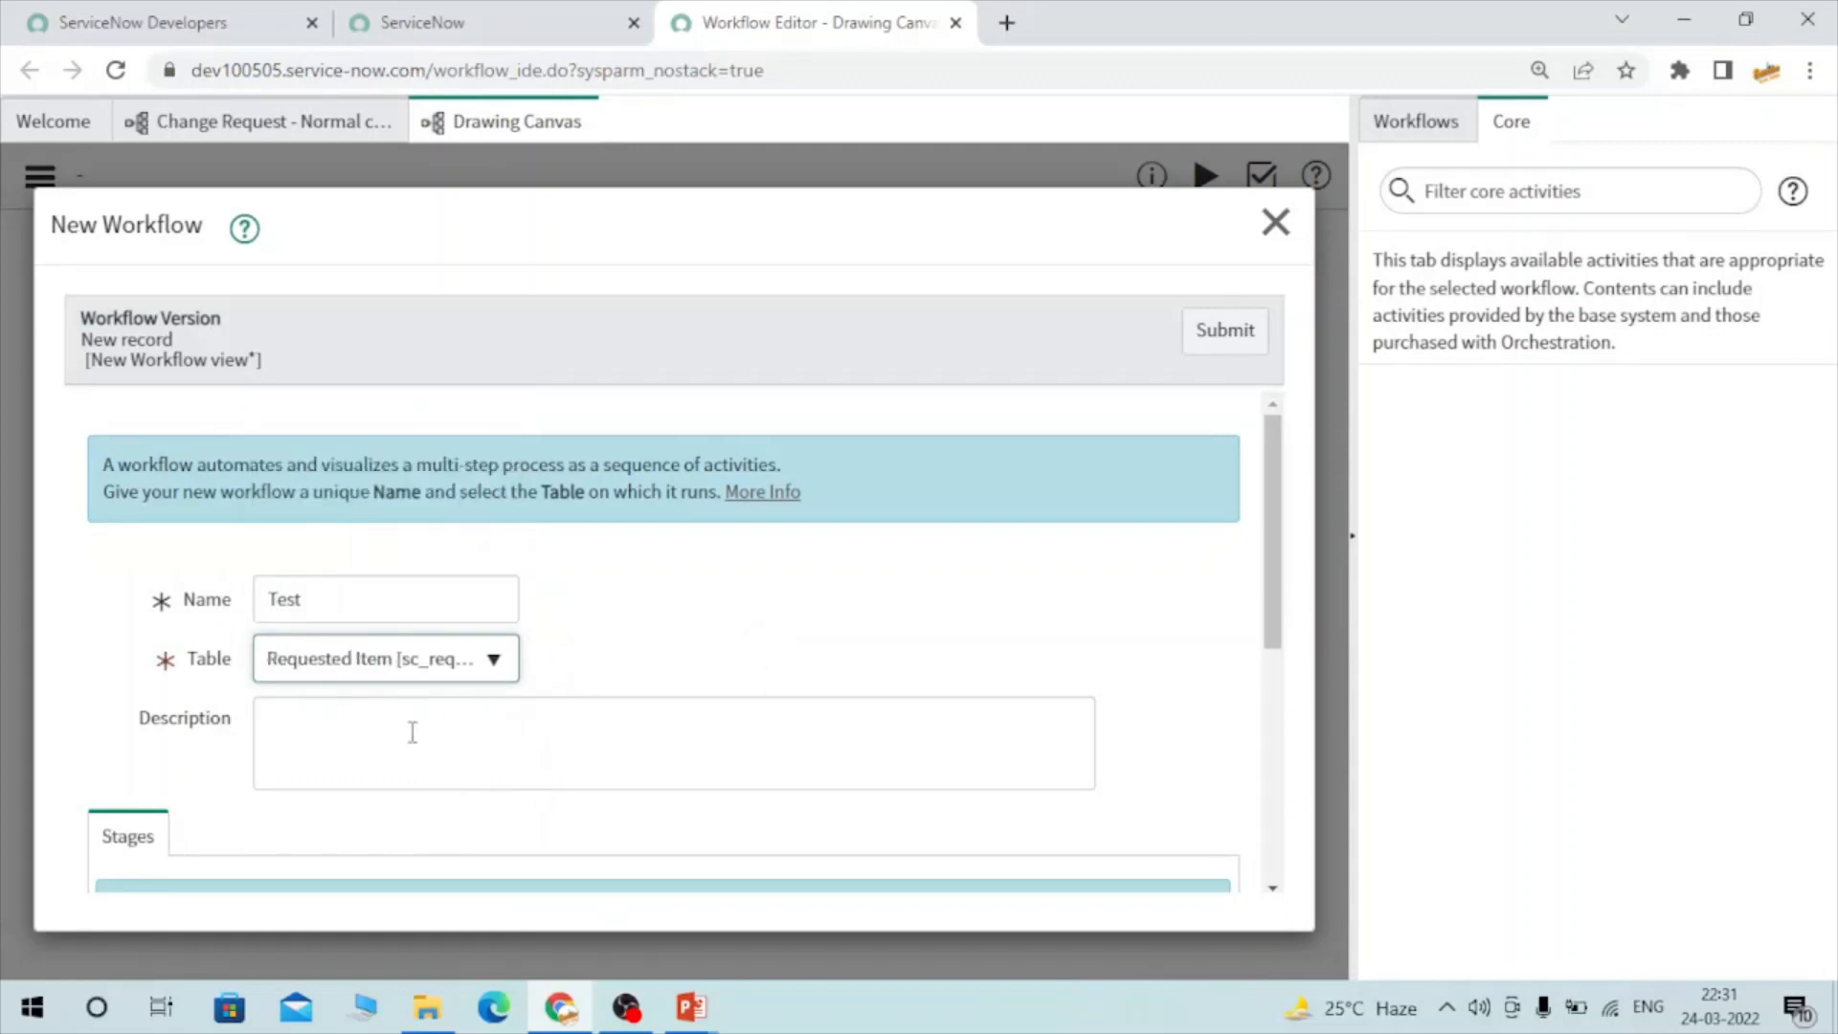
# - Keep stage rendering as Workflow-driven and stage order as Computed, and submit the new workflow with an empty description
pyautogui.click(497, 701)
pyautogui.scroll(-2, 497, 703)
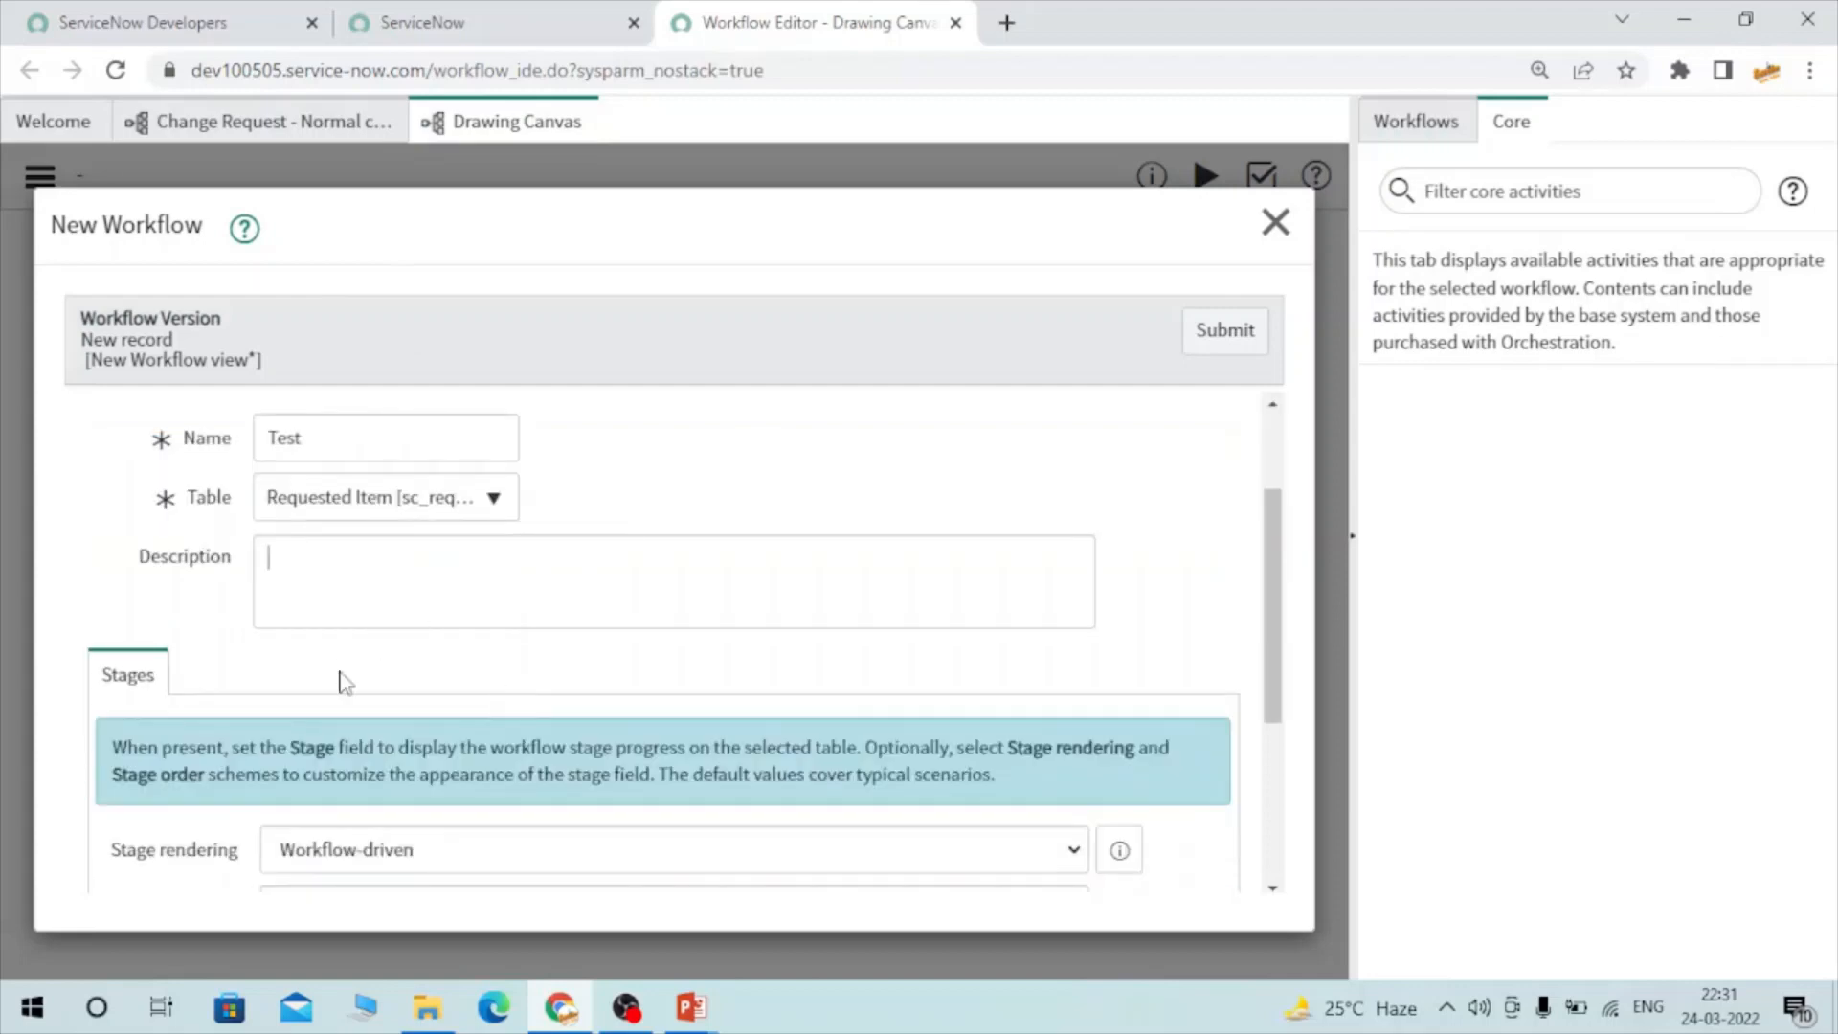
pyautogui.scroll(-2, 337, 685)
pyautogui.scroll(-2, 191, 565)
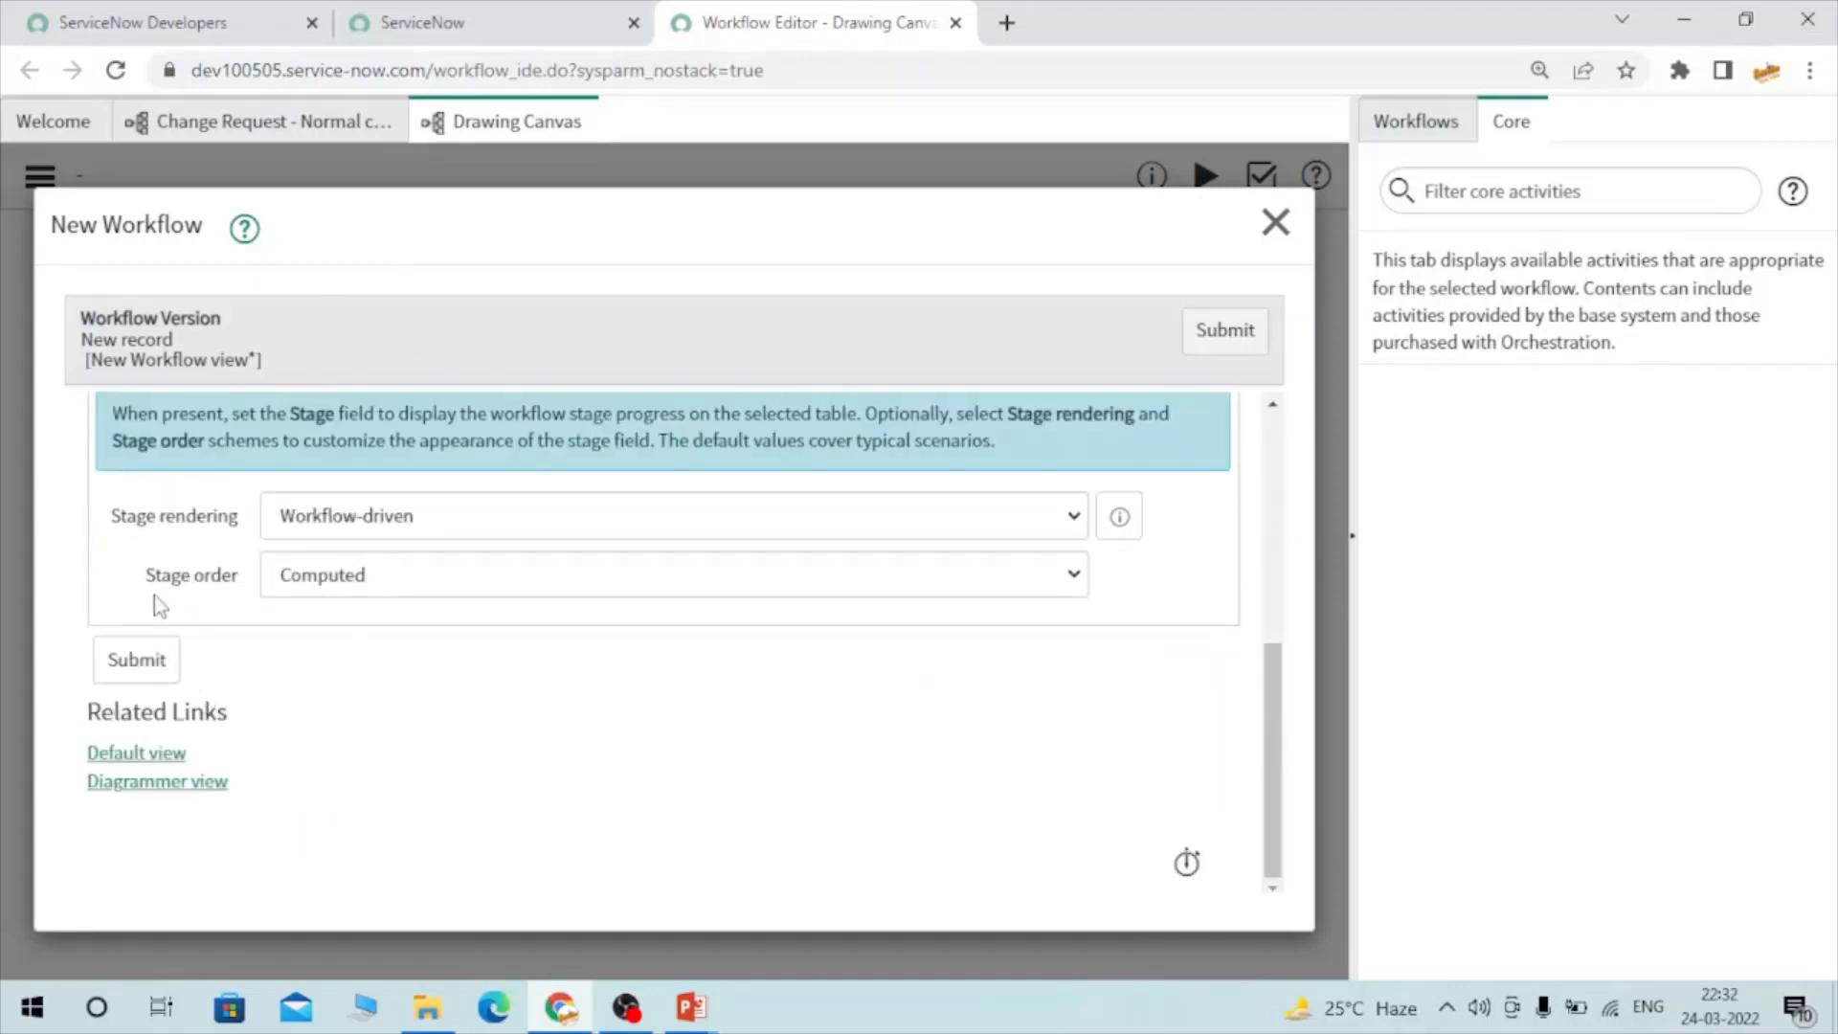
pyautogui.scroll(3, 191, 522)
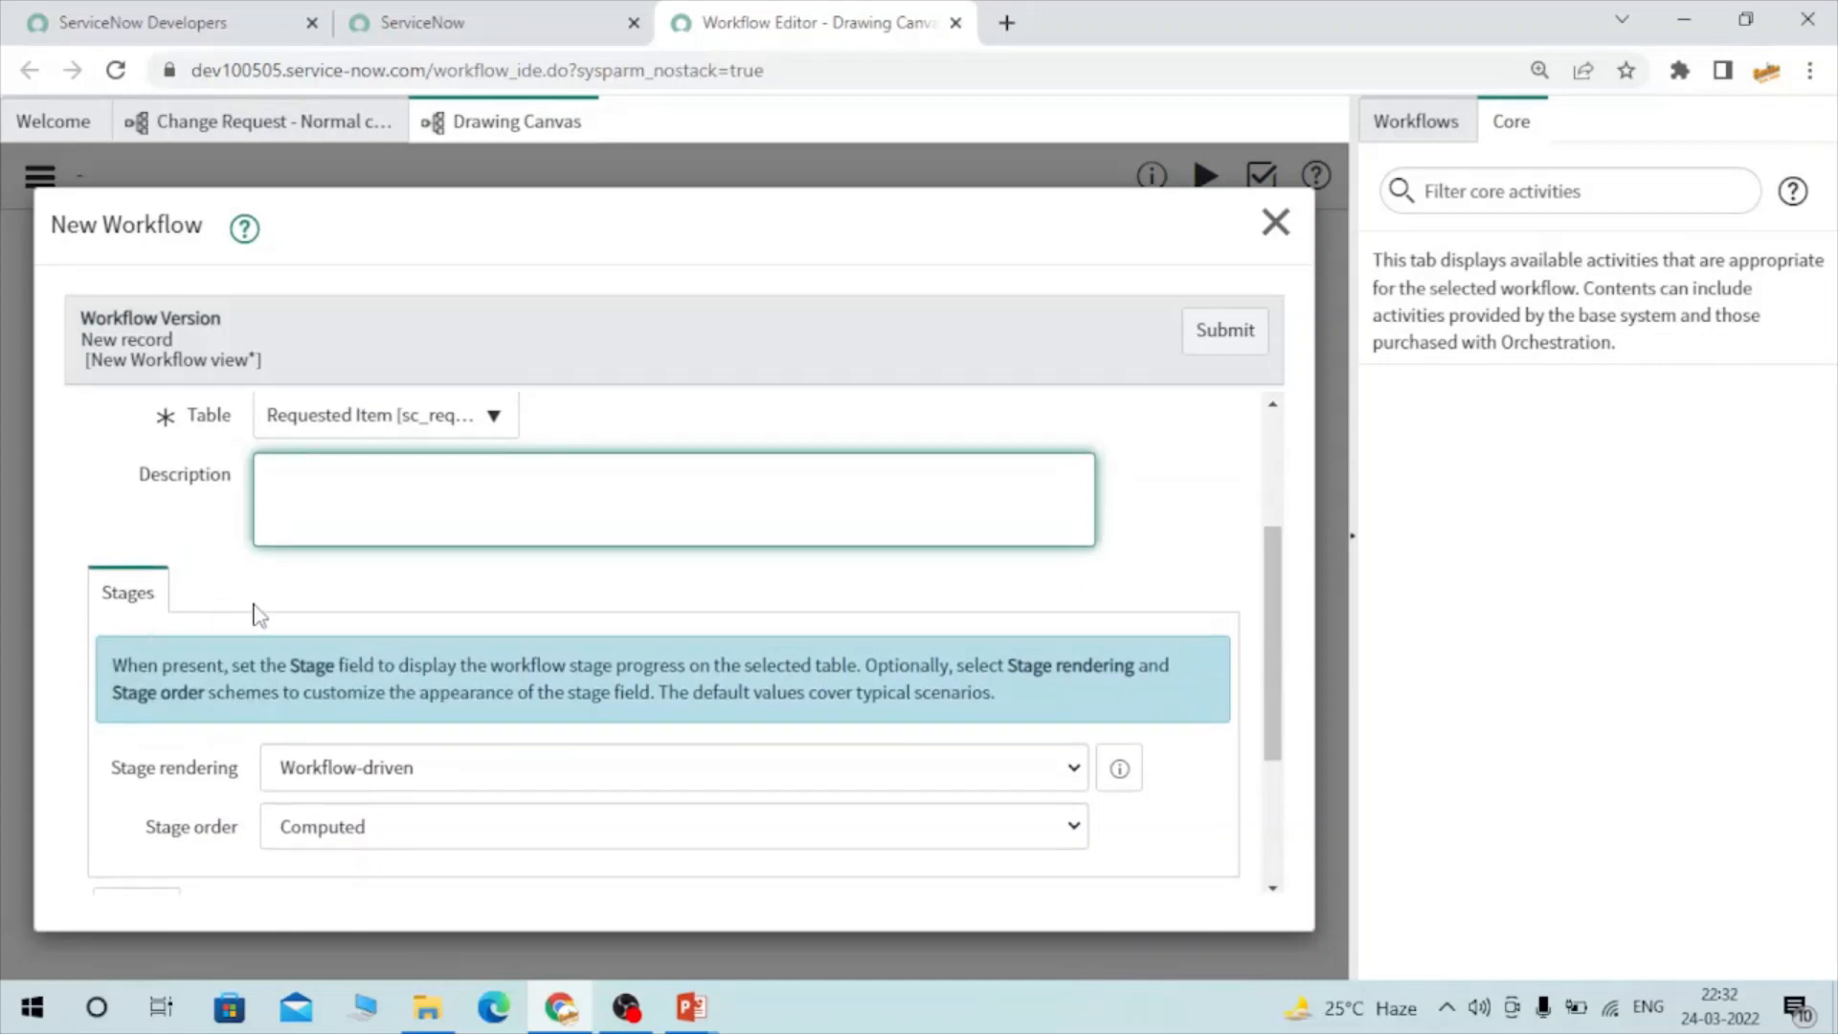
pyautogui.click(328, 768)
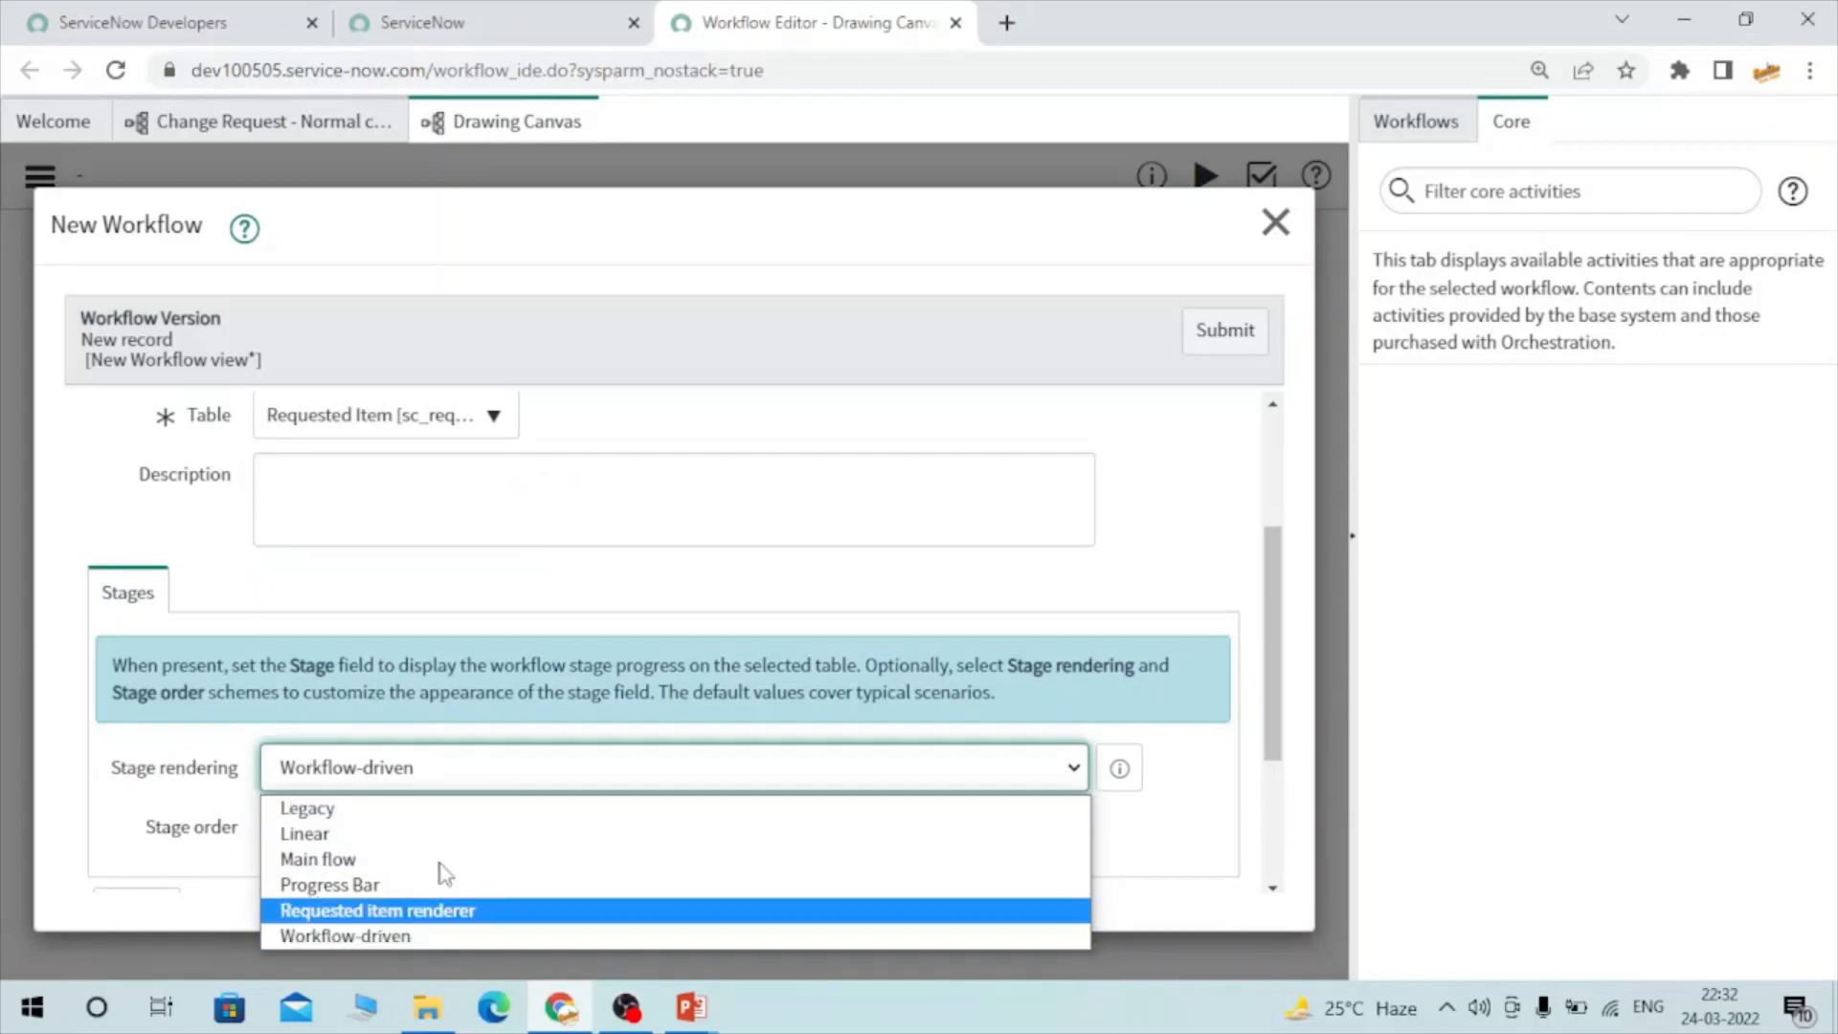
pyautogui.click(375, 938)
pyautogui.scroll(-3, 411, 836)
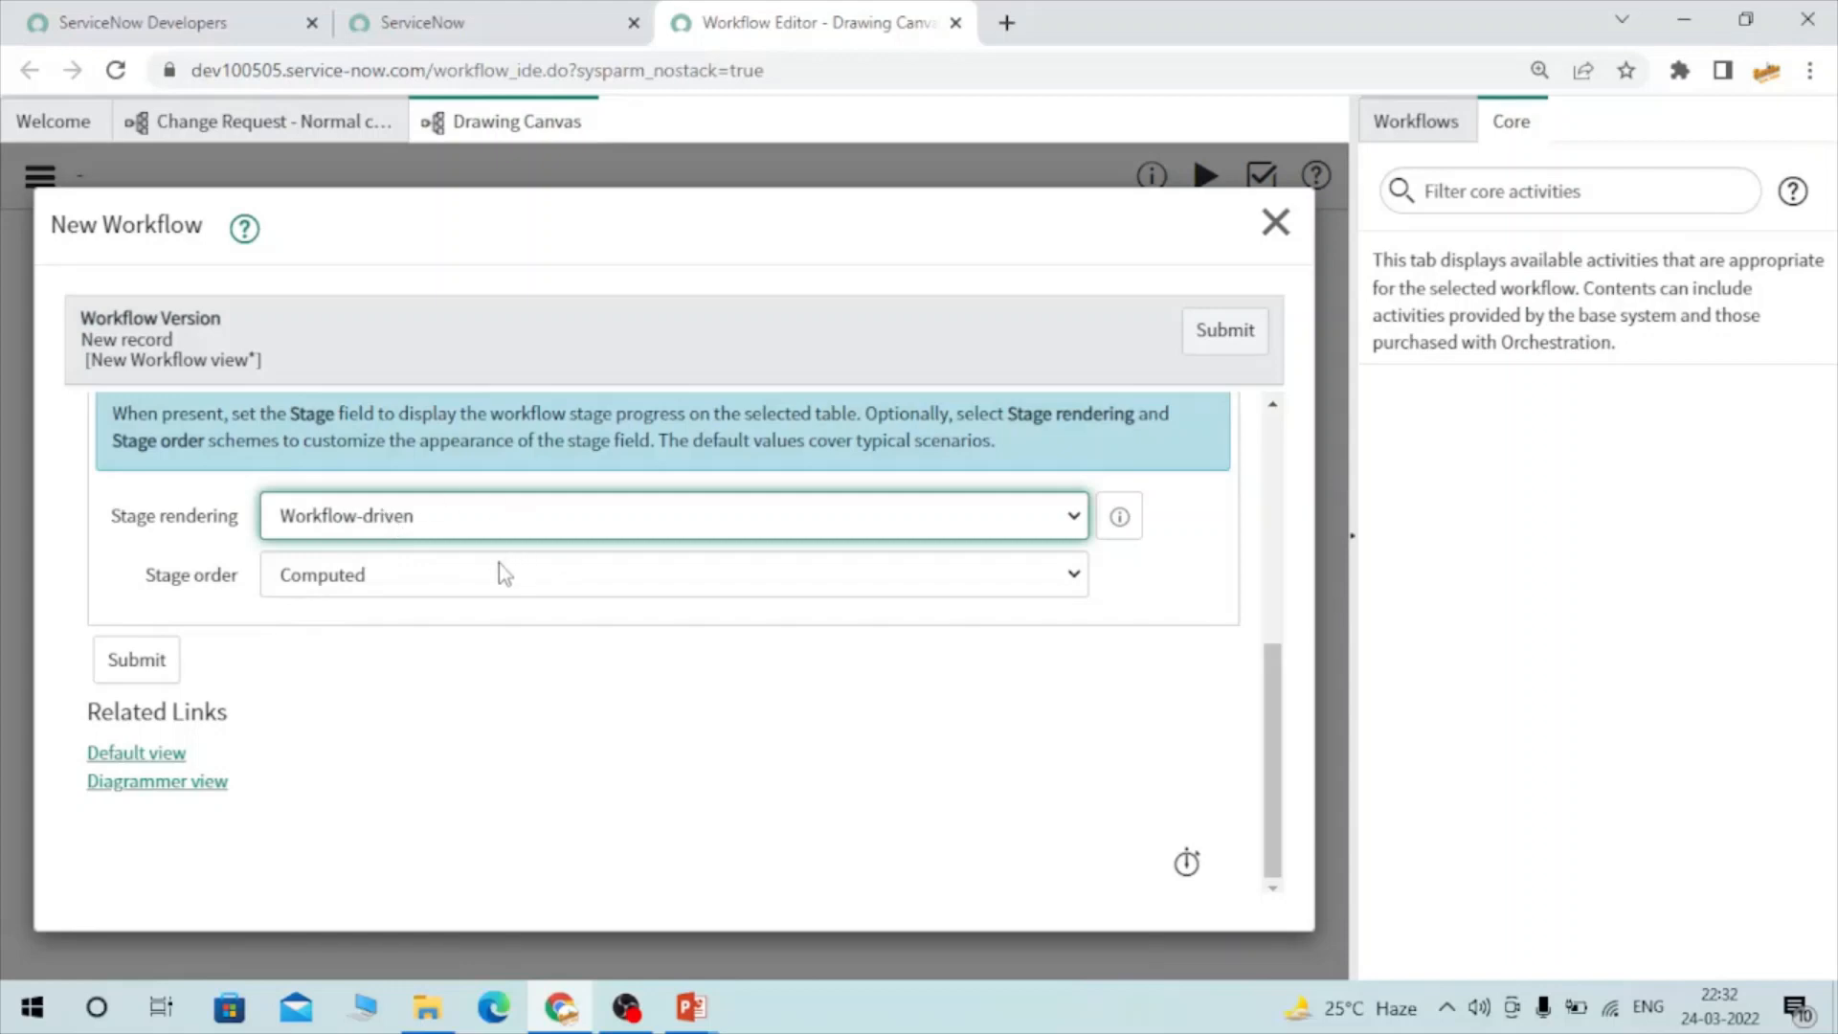
pyautogui.click(438, 573)
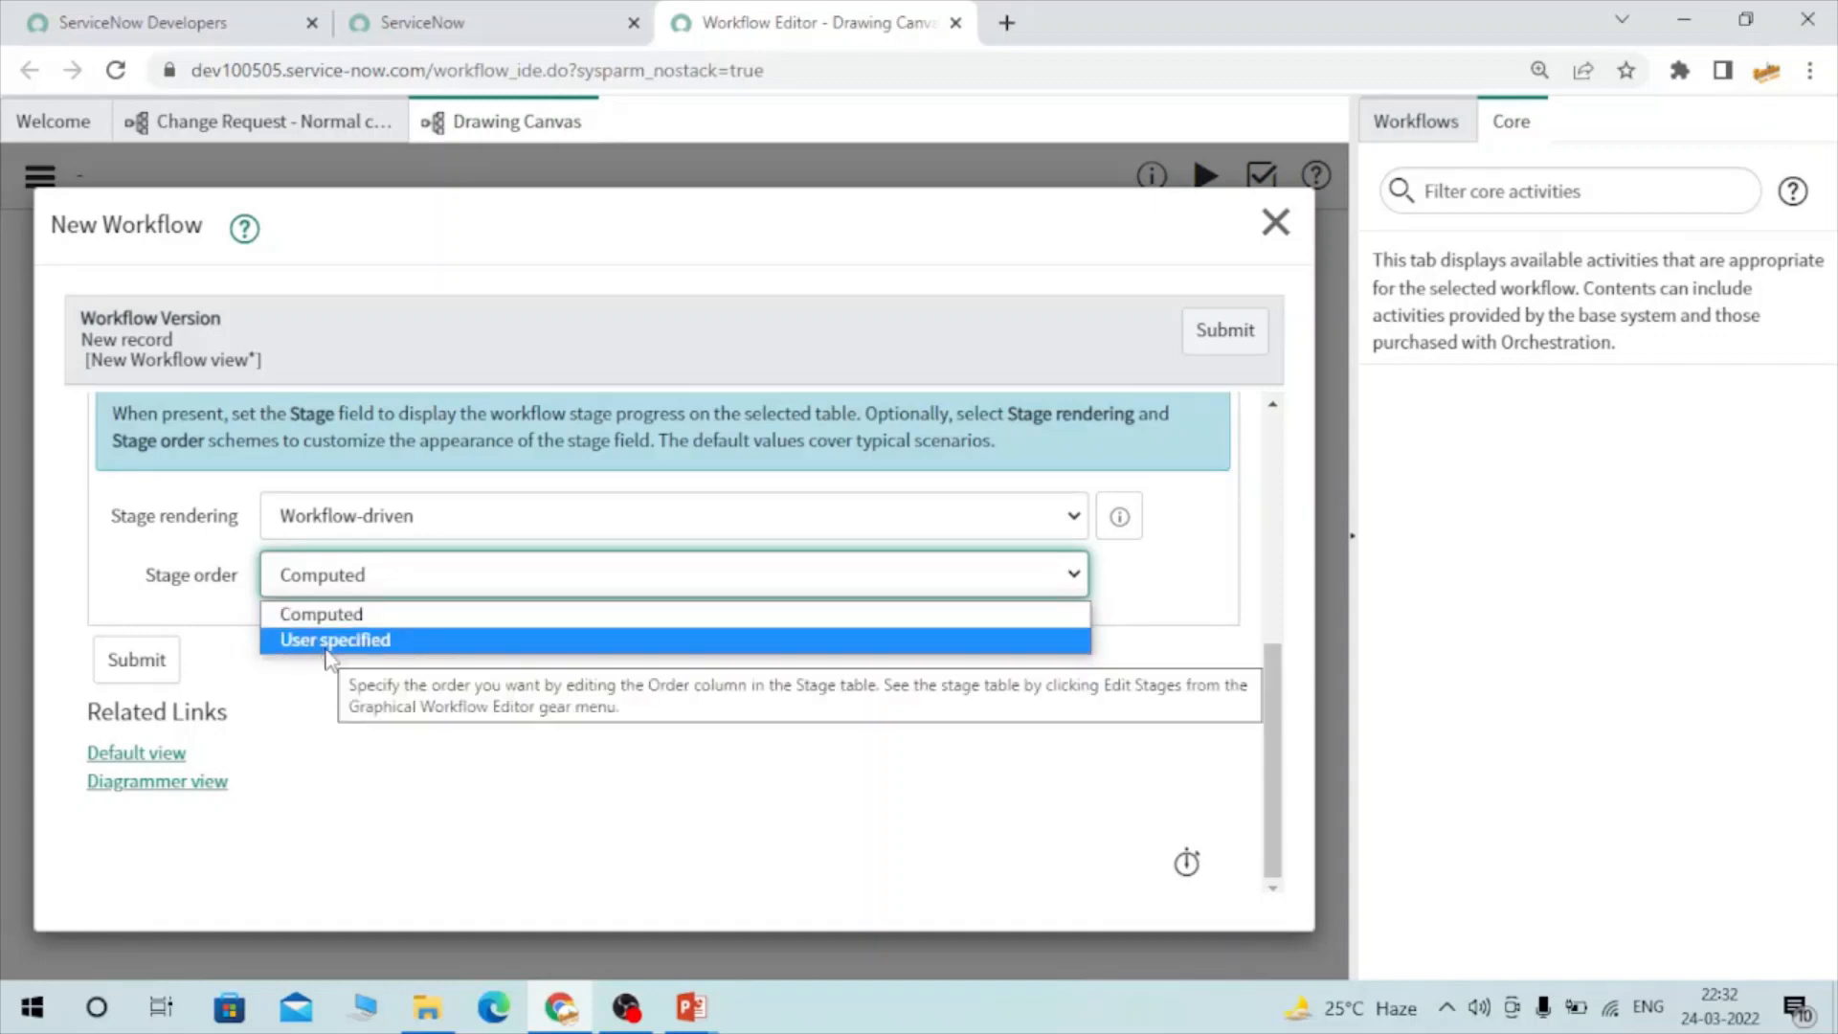
pyautogui.click(223, 579)
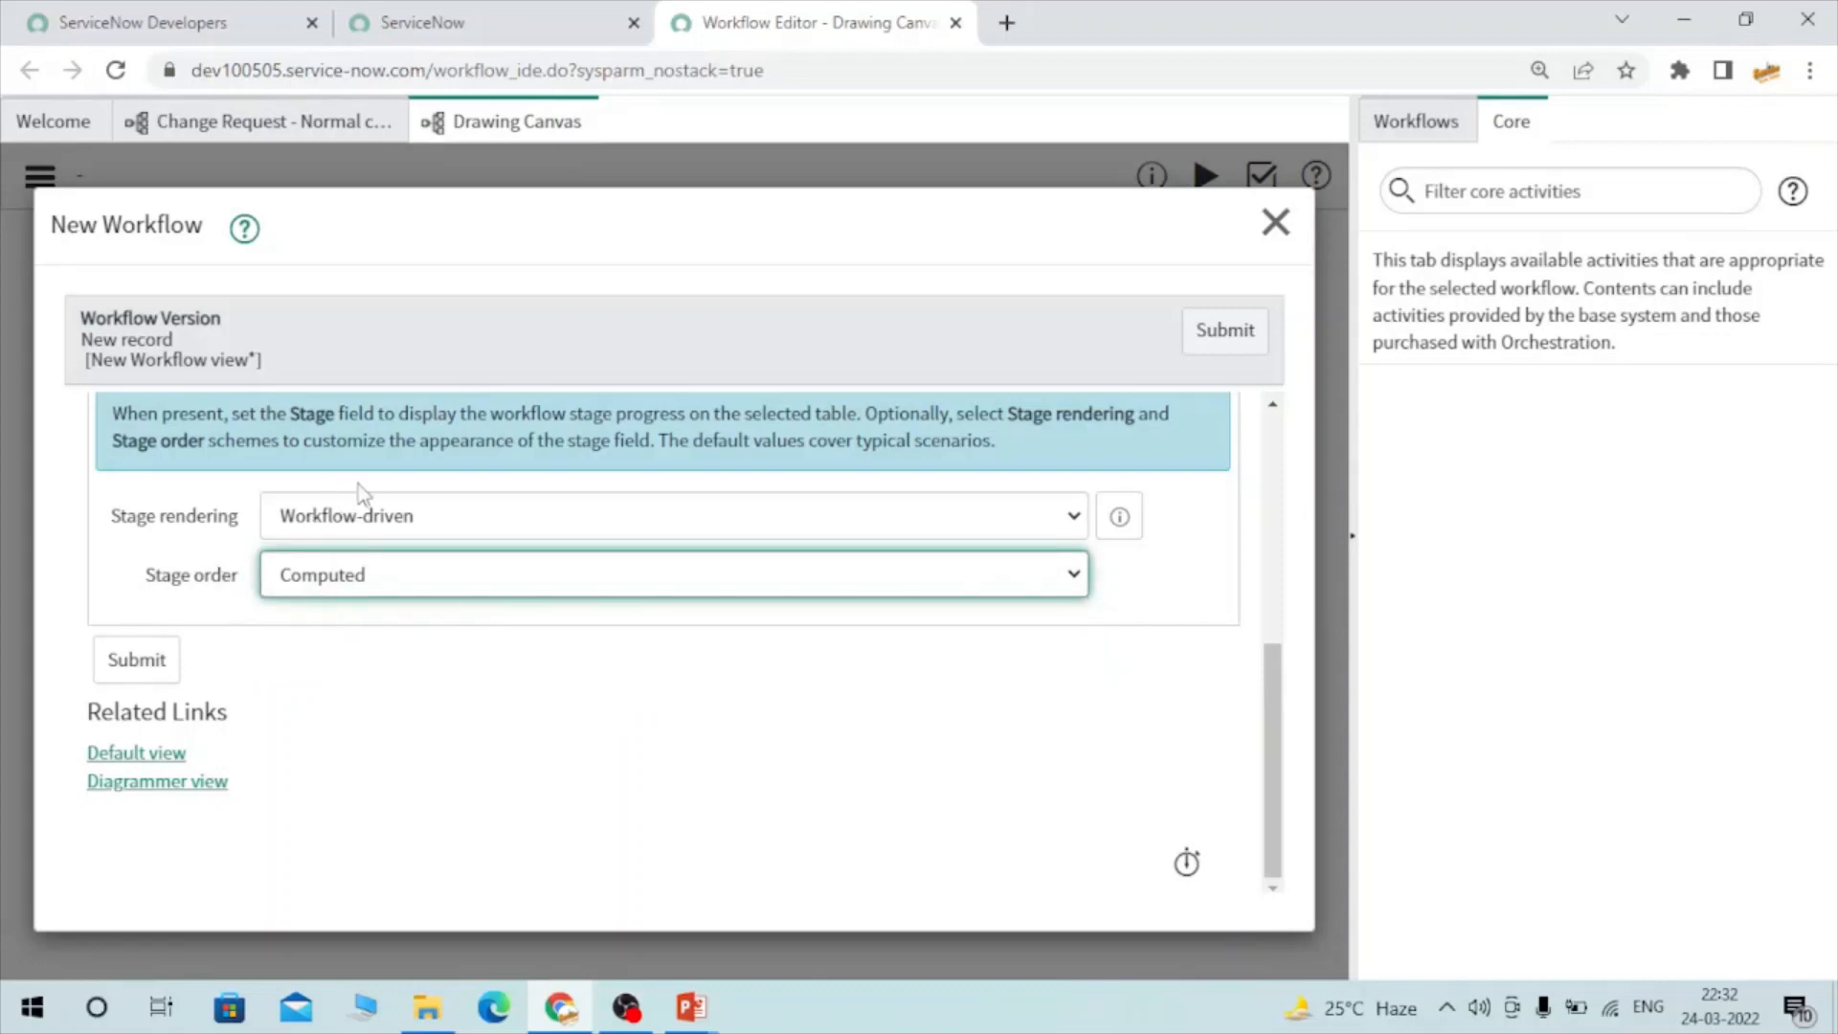
pyautogui.scroll(5, 862, 574)
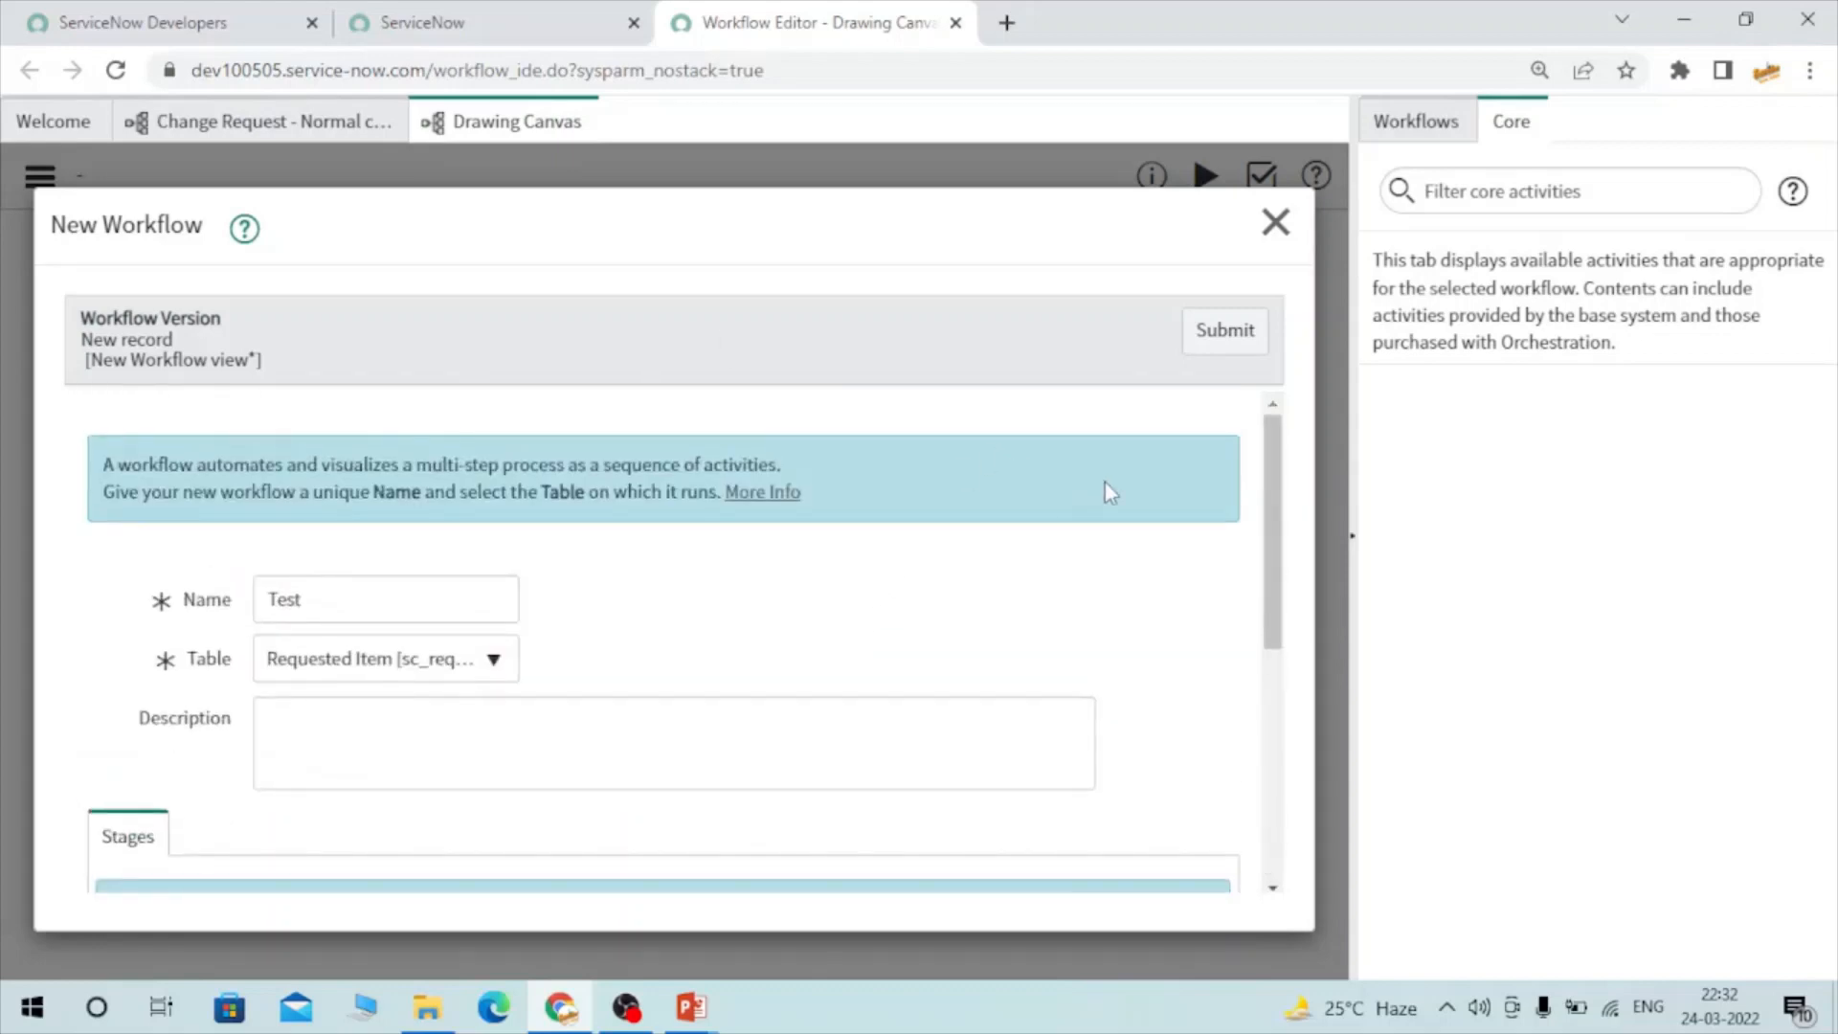
pyautogui.click(1225, 330)
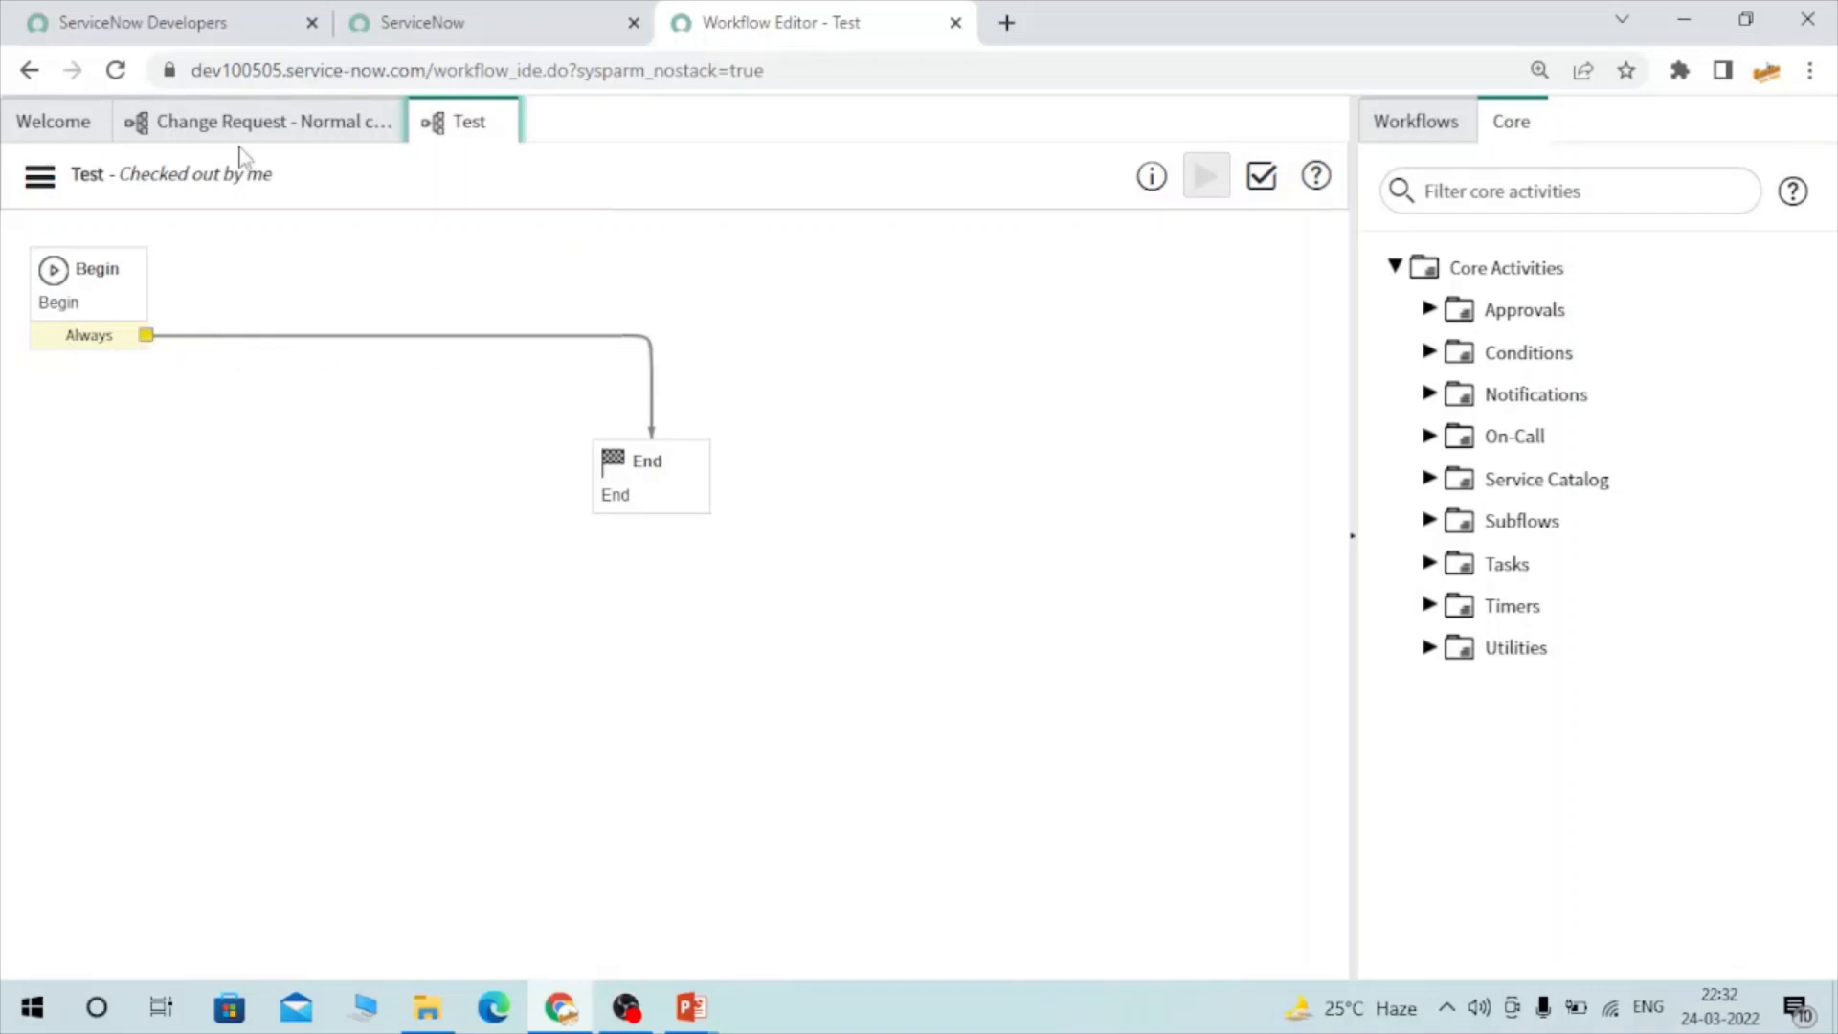
# - Open the Test workflow's properties and review its general settings
pyautogui.click(42, 180)
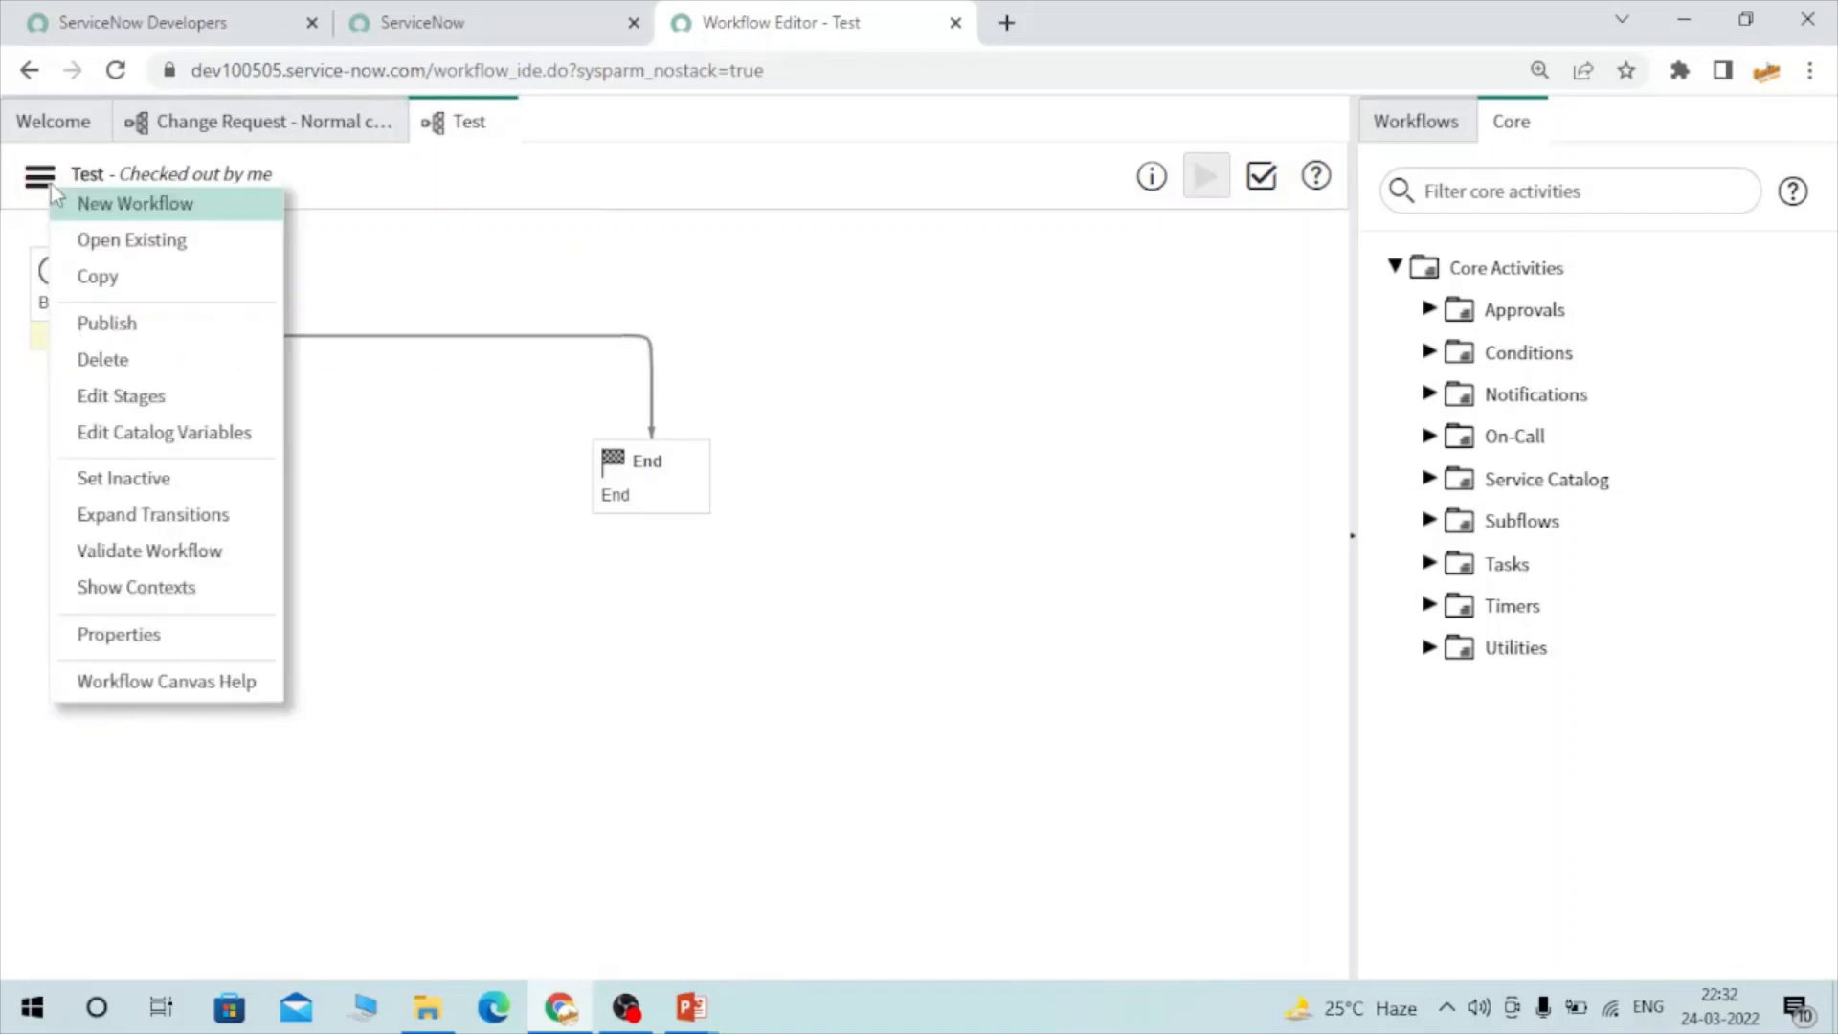
pyautogui.click(108, 637)
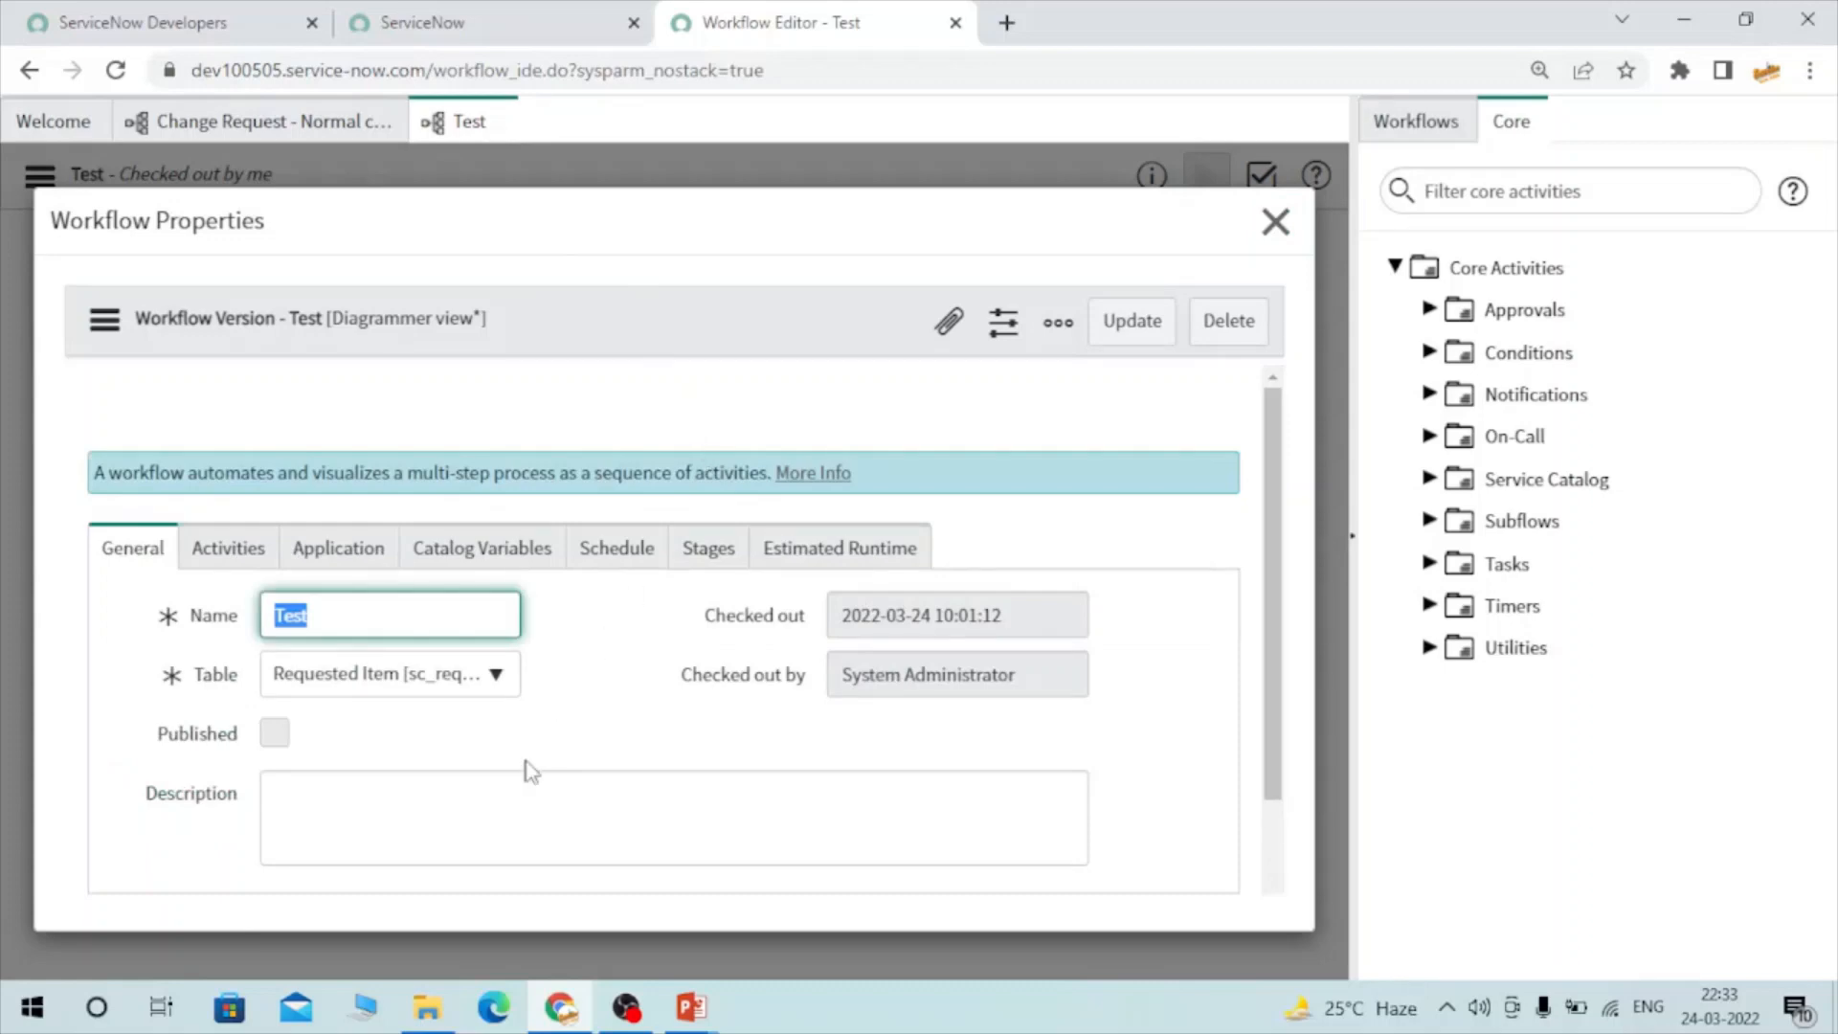
pyautogui.scroll(-2, 526, 766)
pyautogui.scroll(2, 418, 665)
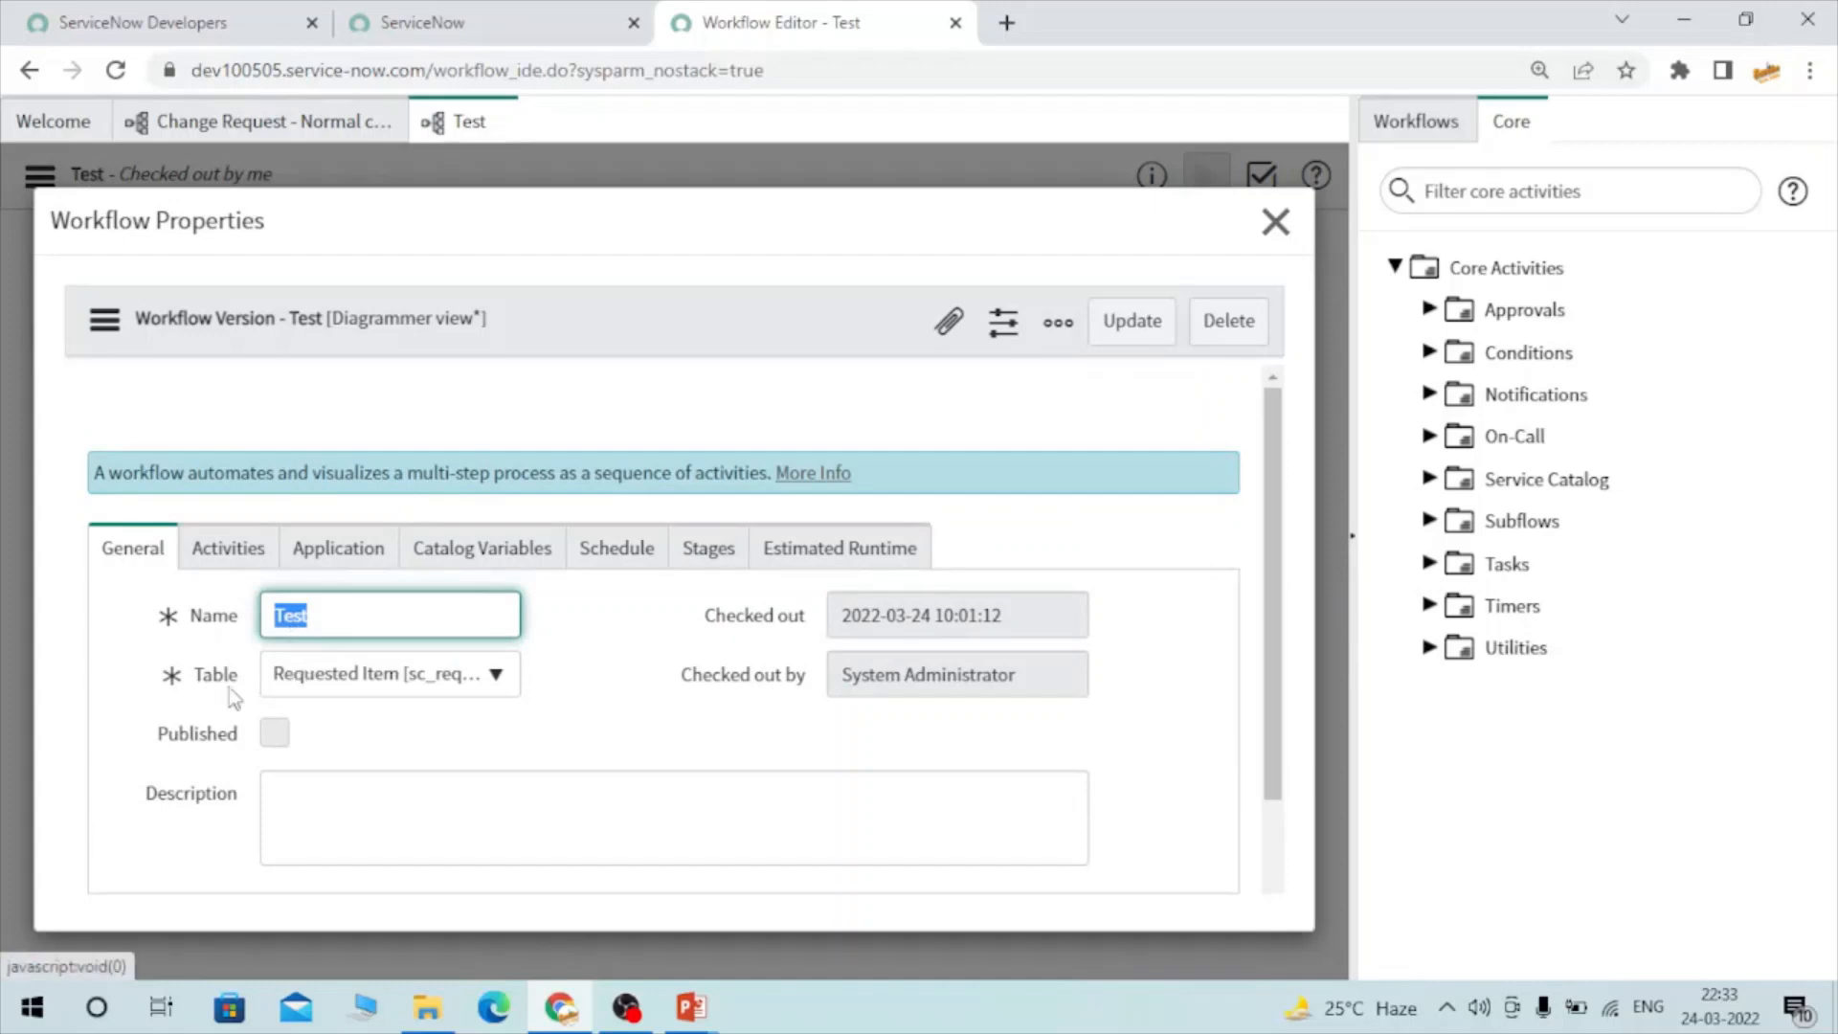
# - Finish reviewing the Test workflow's general properties and examine its activity pinning and max activity count settings
pyautogui.scroll(-2, 454, 811)
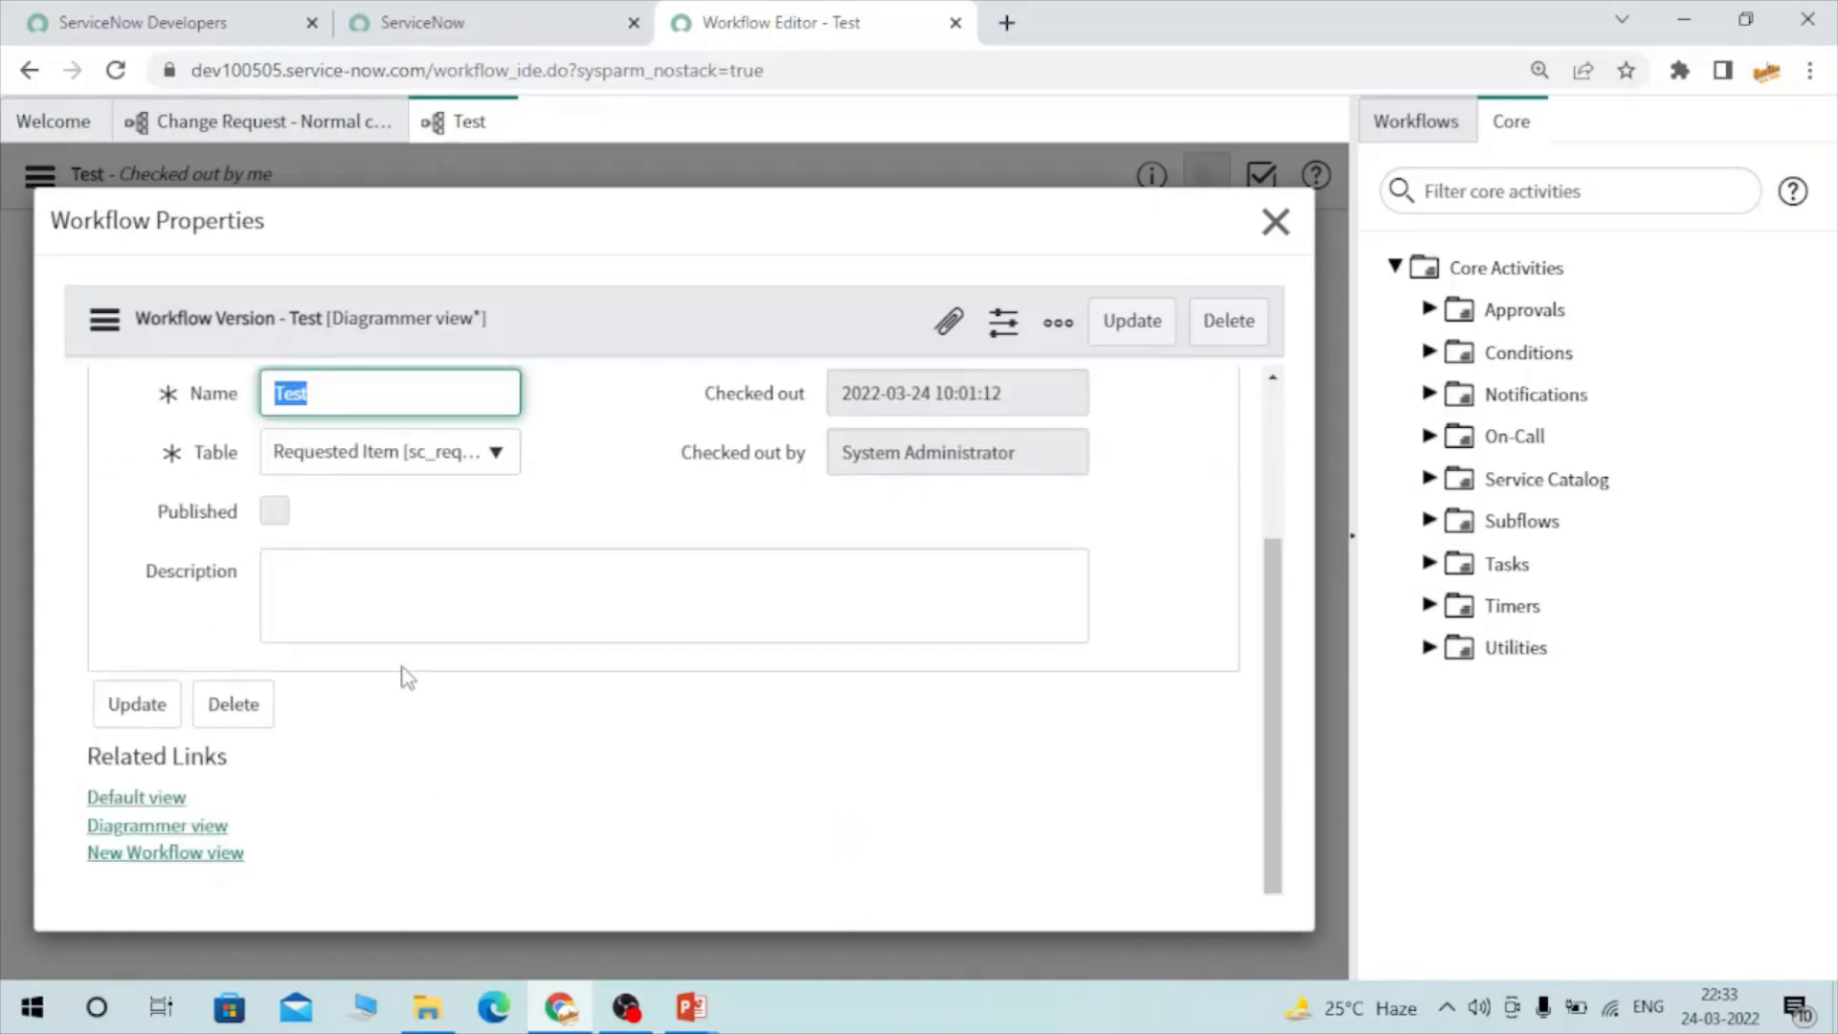
pyautogui.scroll(2, 409, 677)
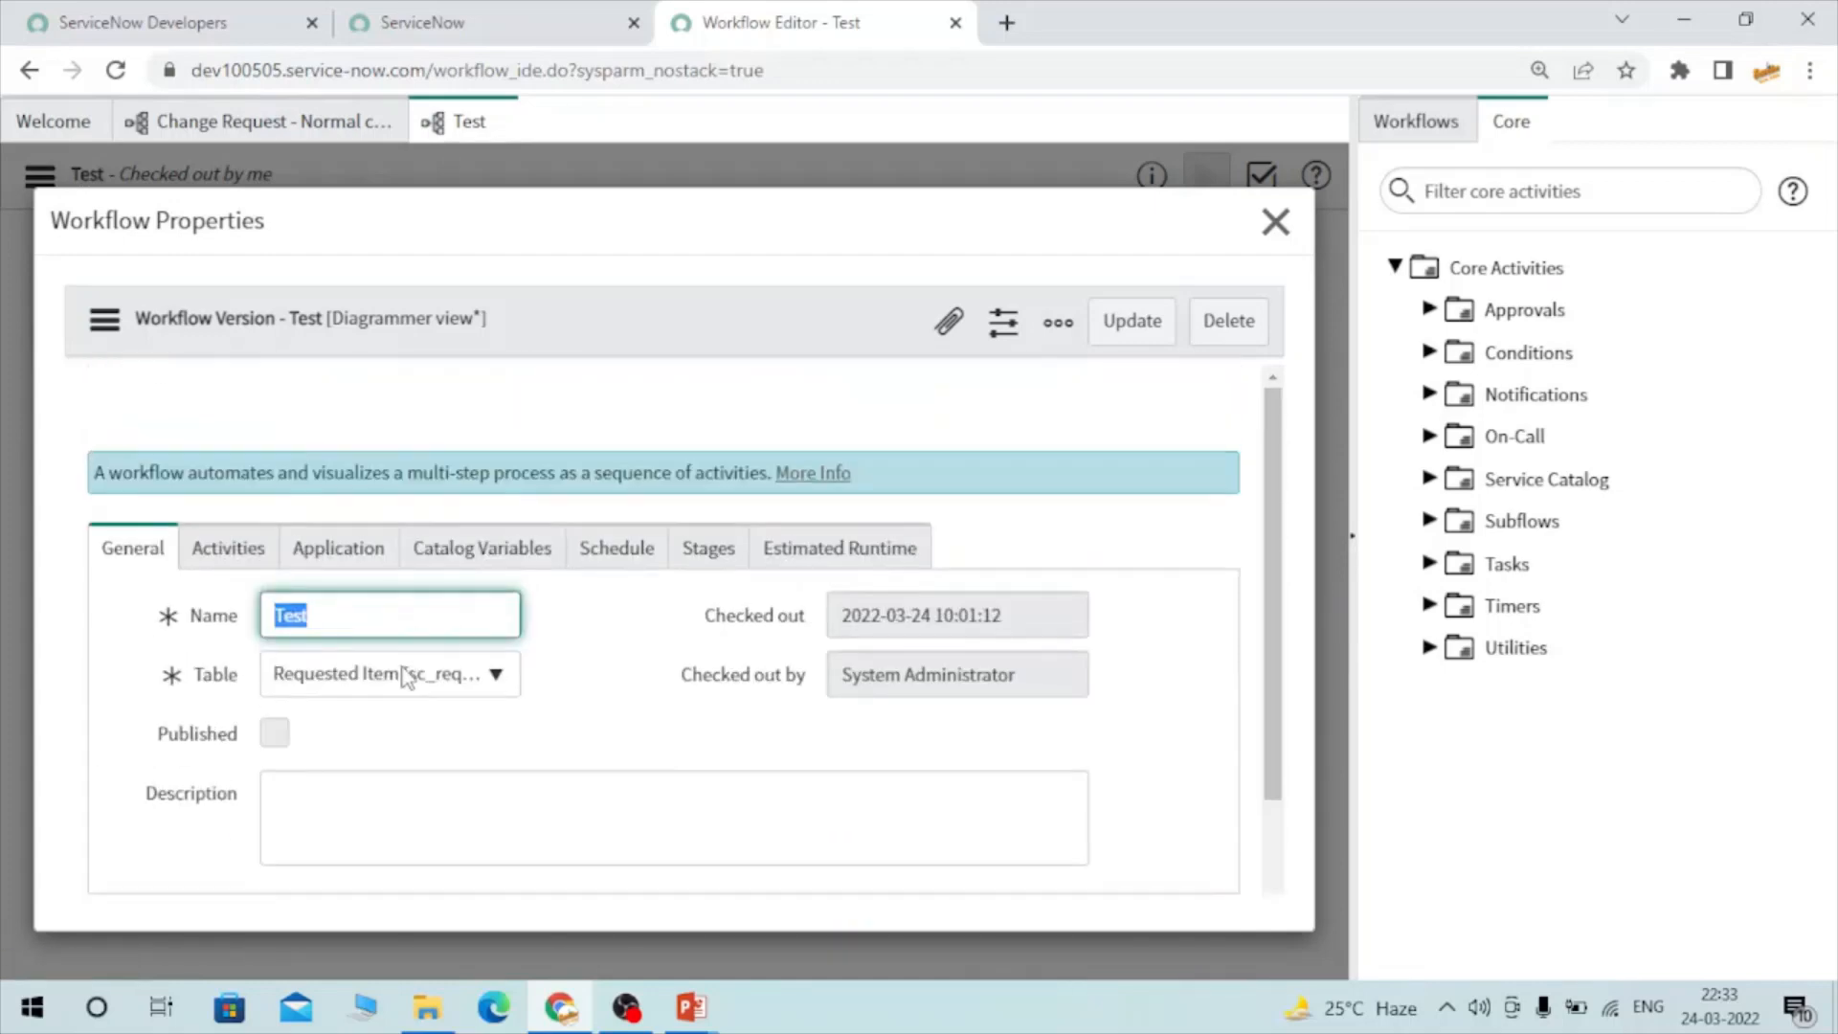
pyautogui.click(239, 565)
pyautogui.moveTo(191, 633)
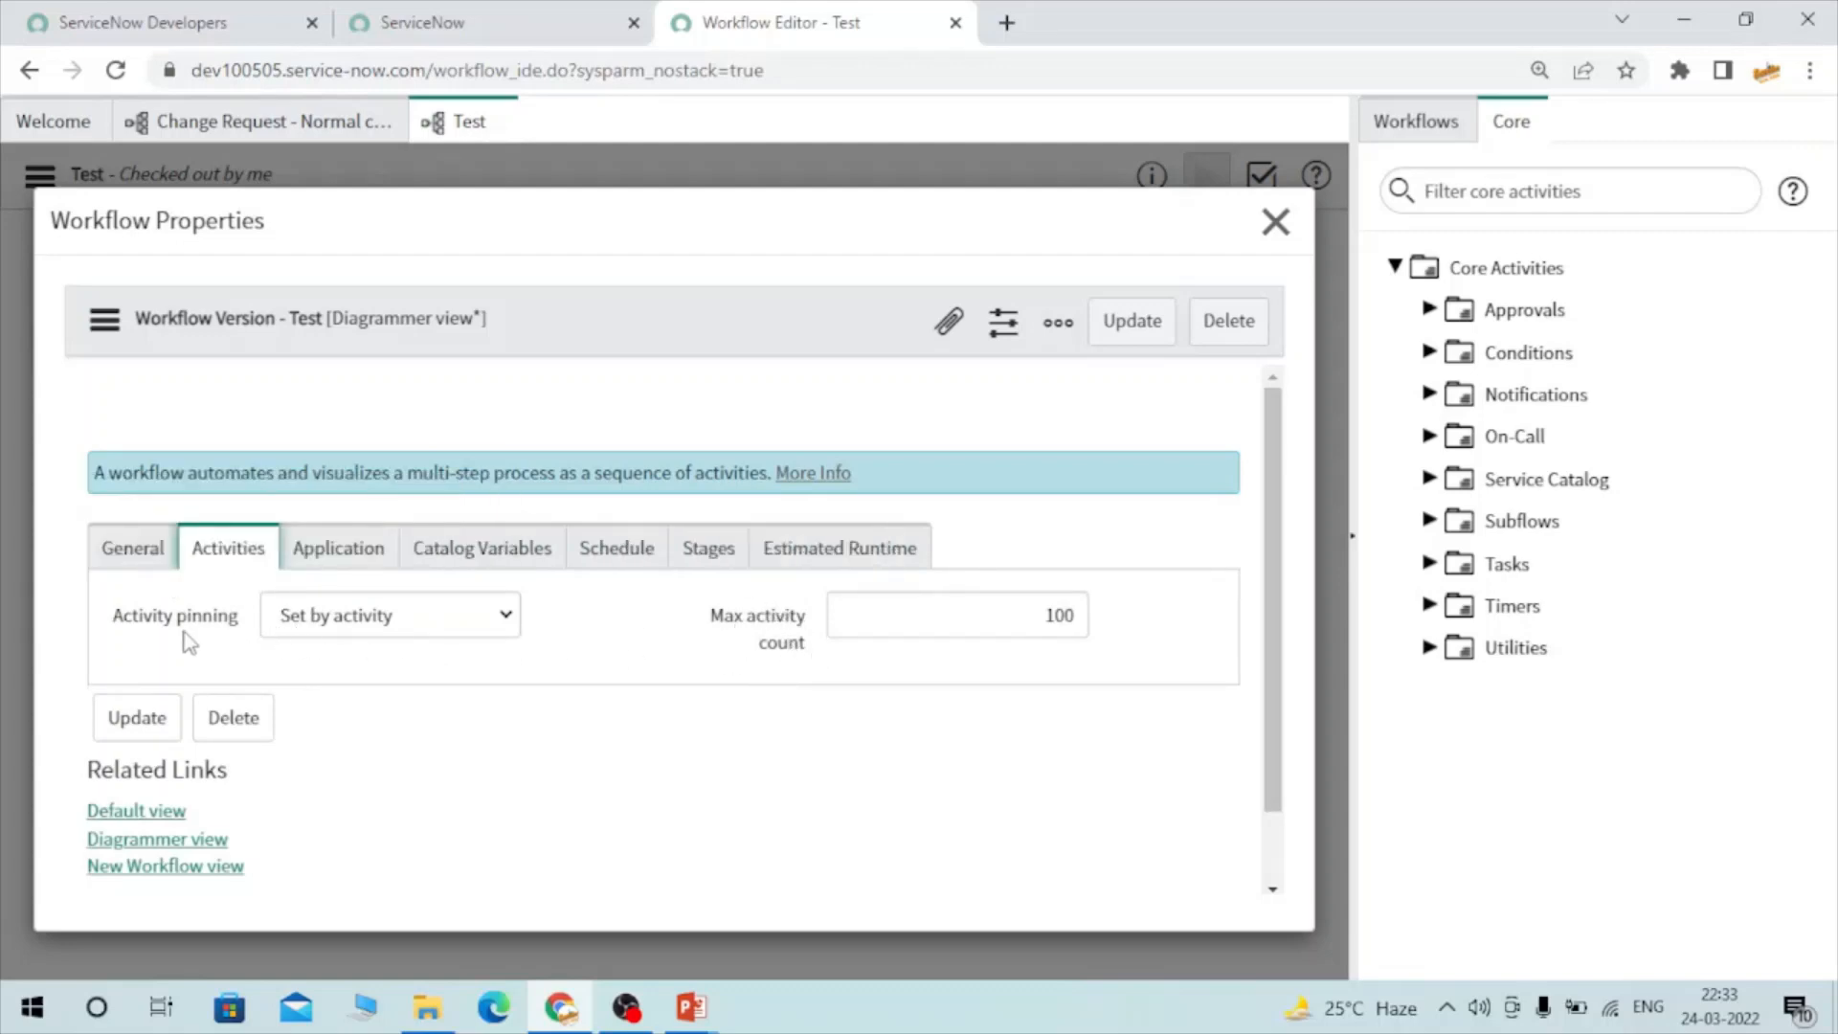
# - Examine the workflow's application scope, including the Accessible from options, and its catalog variables
pyautogui.click(330, 561)
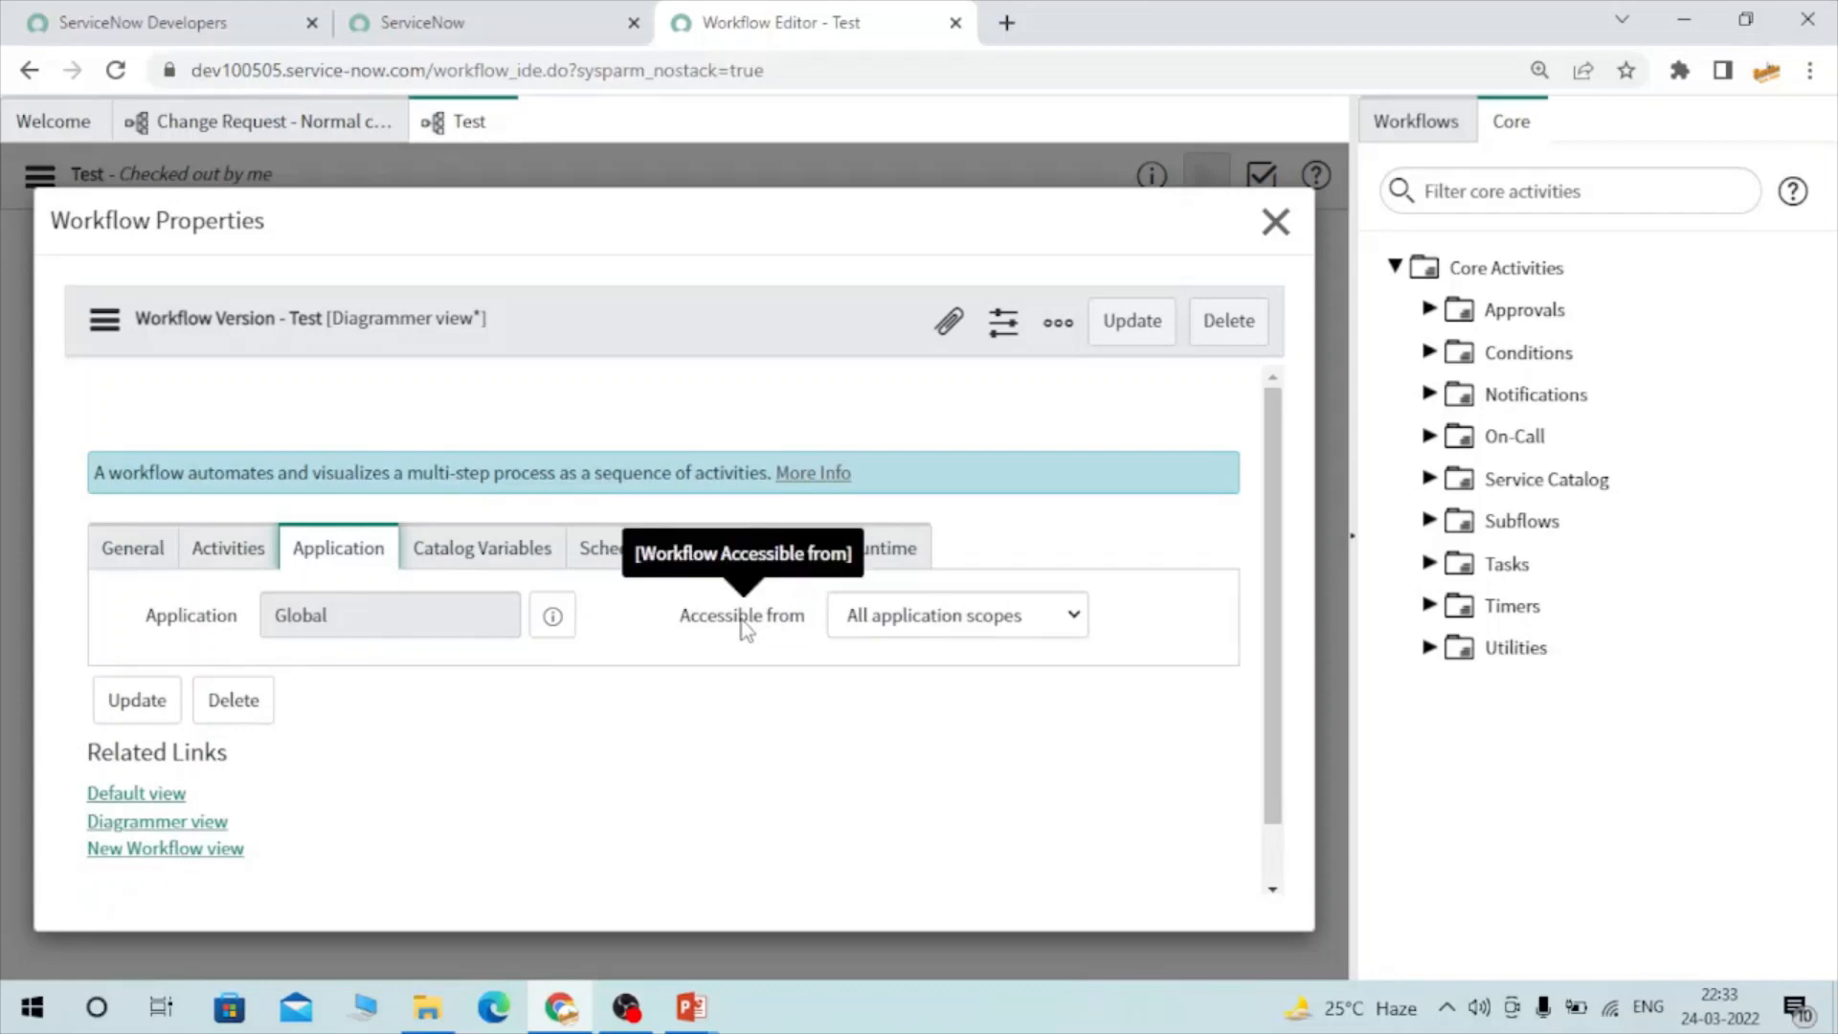
pyautogui.click(921, 618)
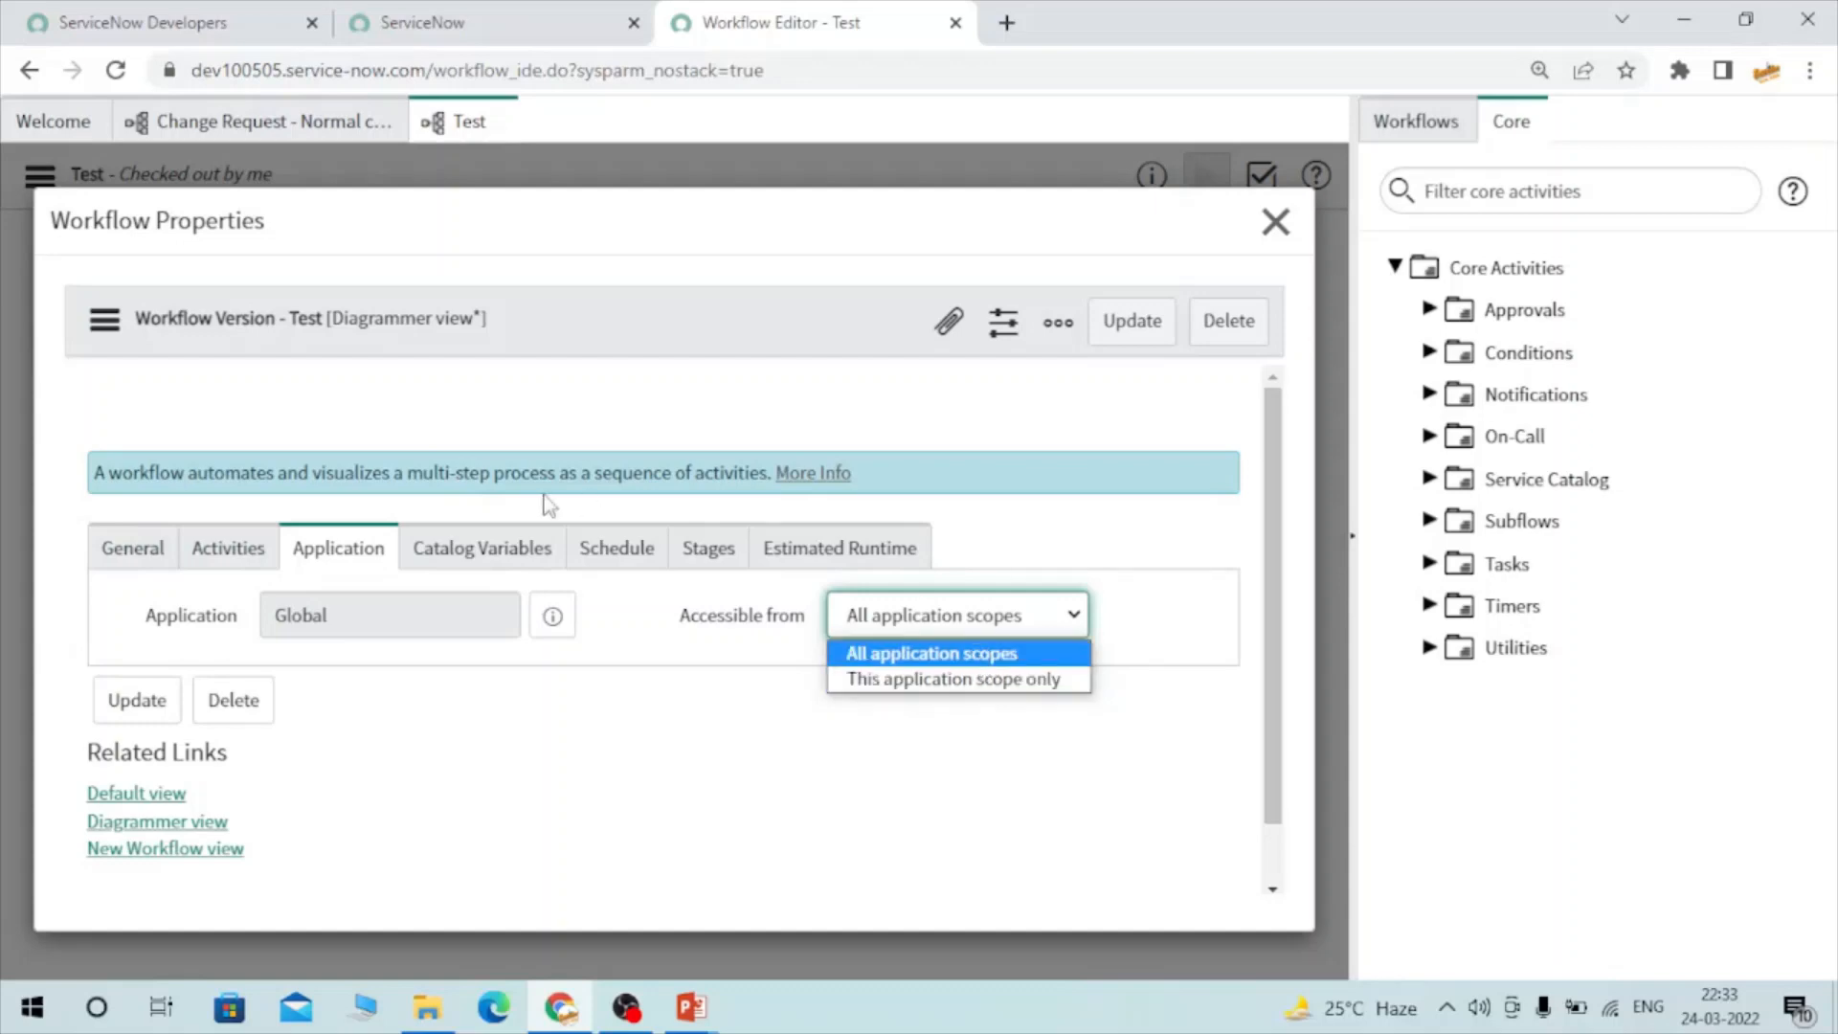
pyautogui.click(528, 564)
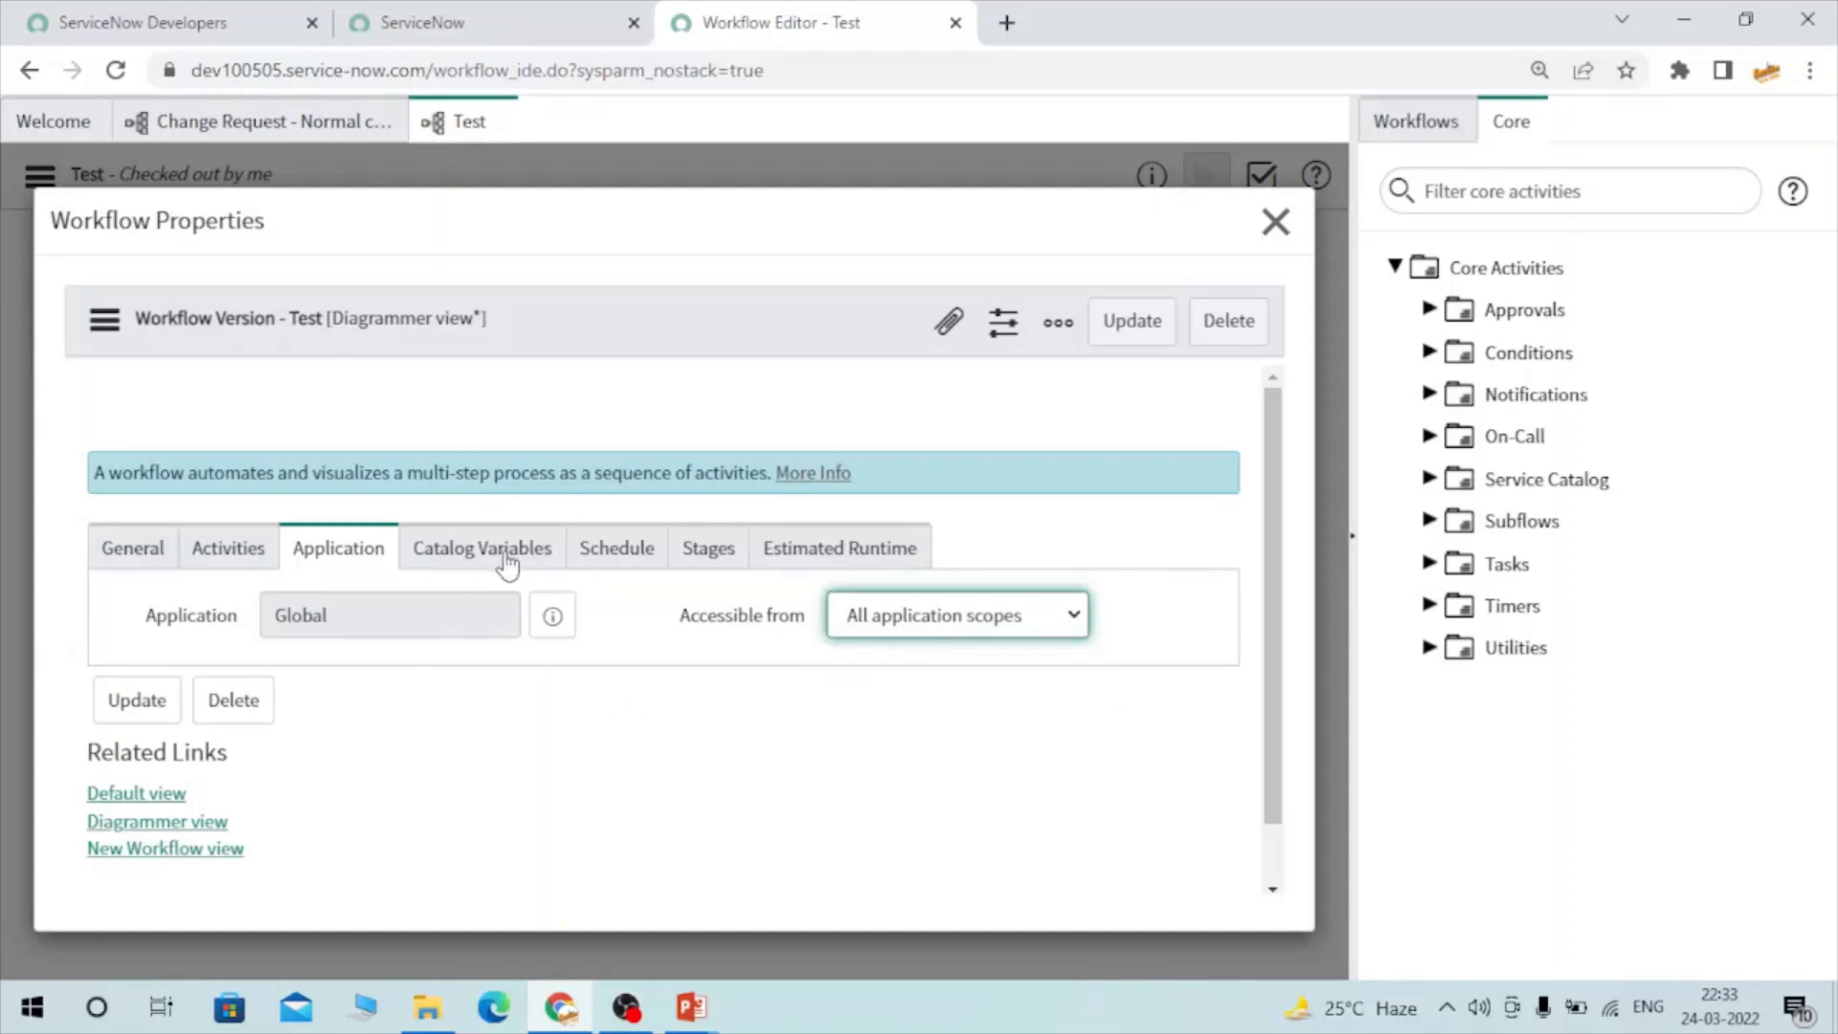
pyautogui.click(505, 560)
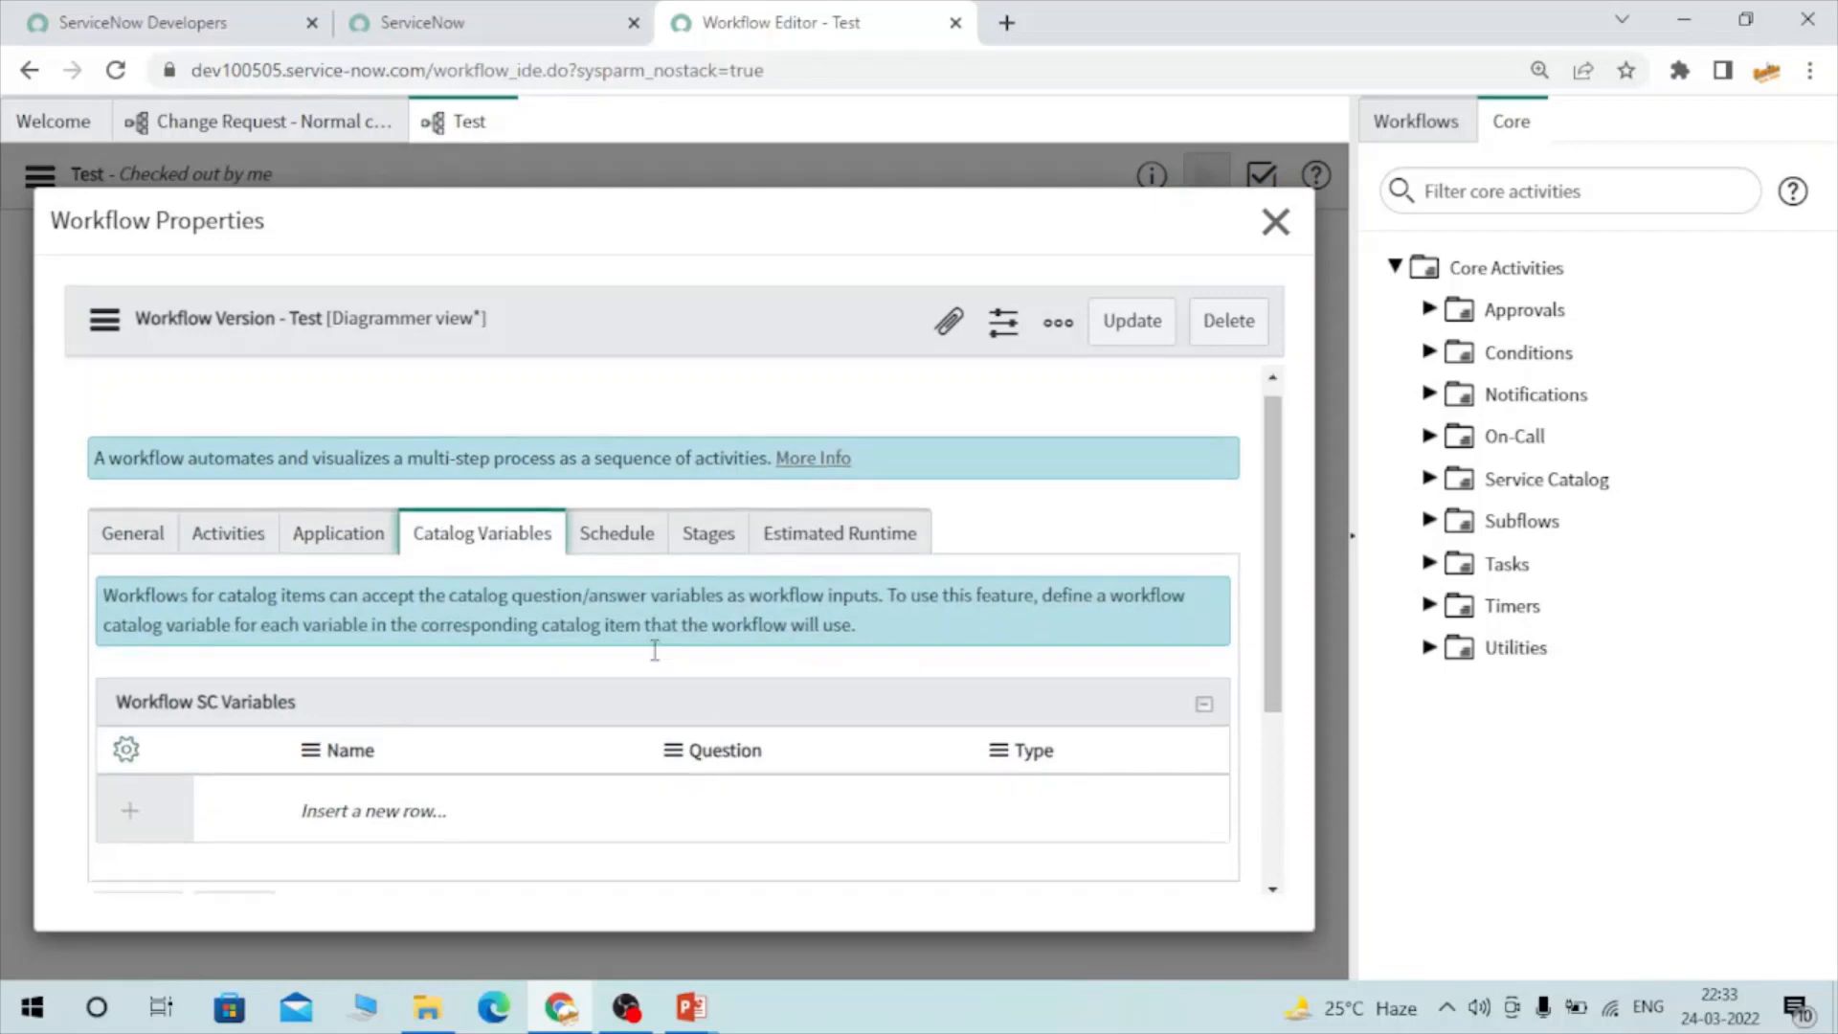
pyautogui.scroll(-1, 501, 743)
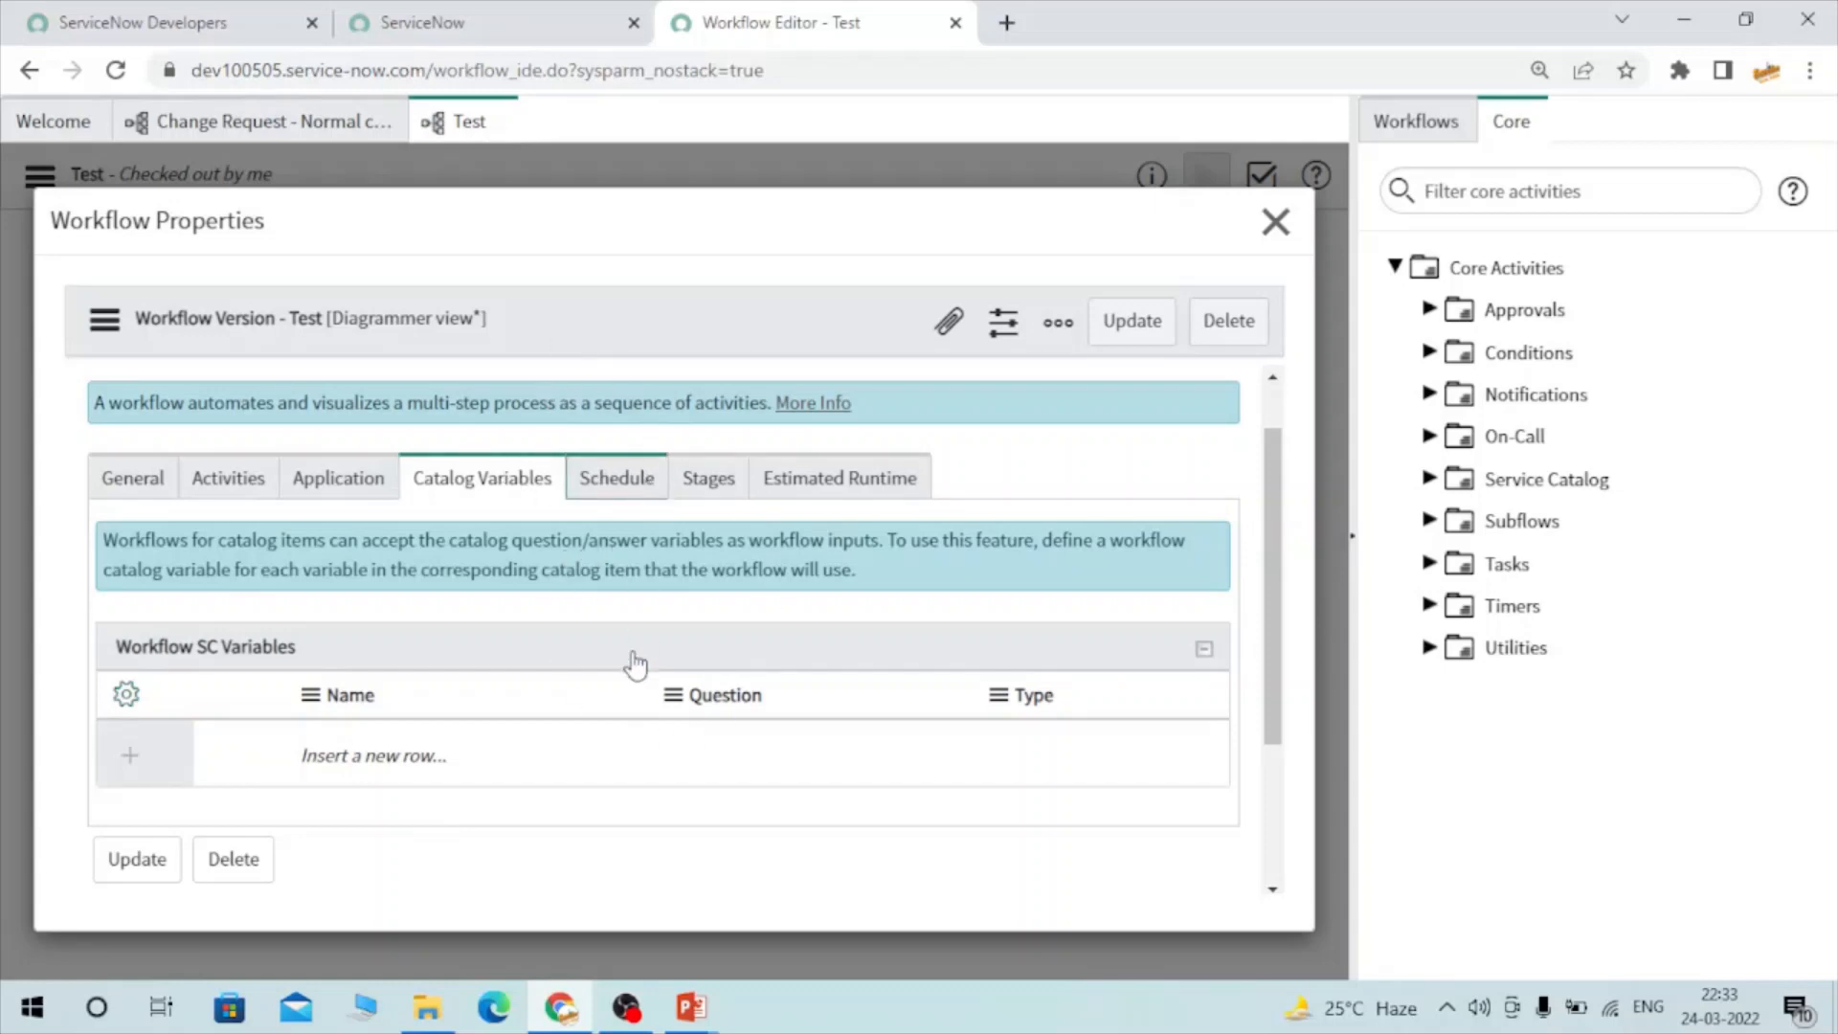
# - Examine the workflow's schedule settings, including the delivery basis options and the schedule lookup, without choosing anything
pyautogui.click(634, 479)
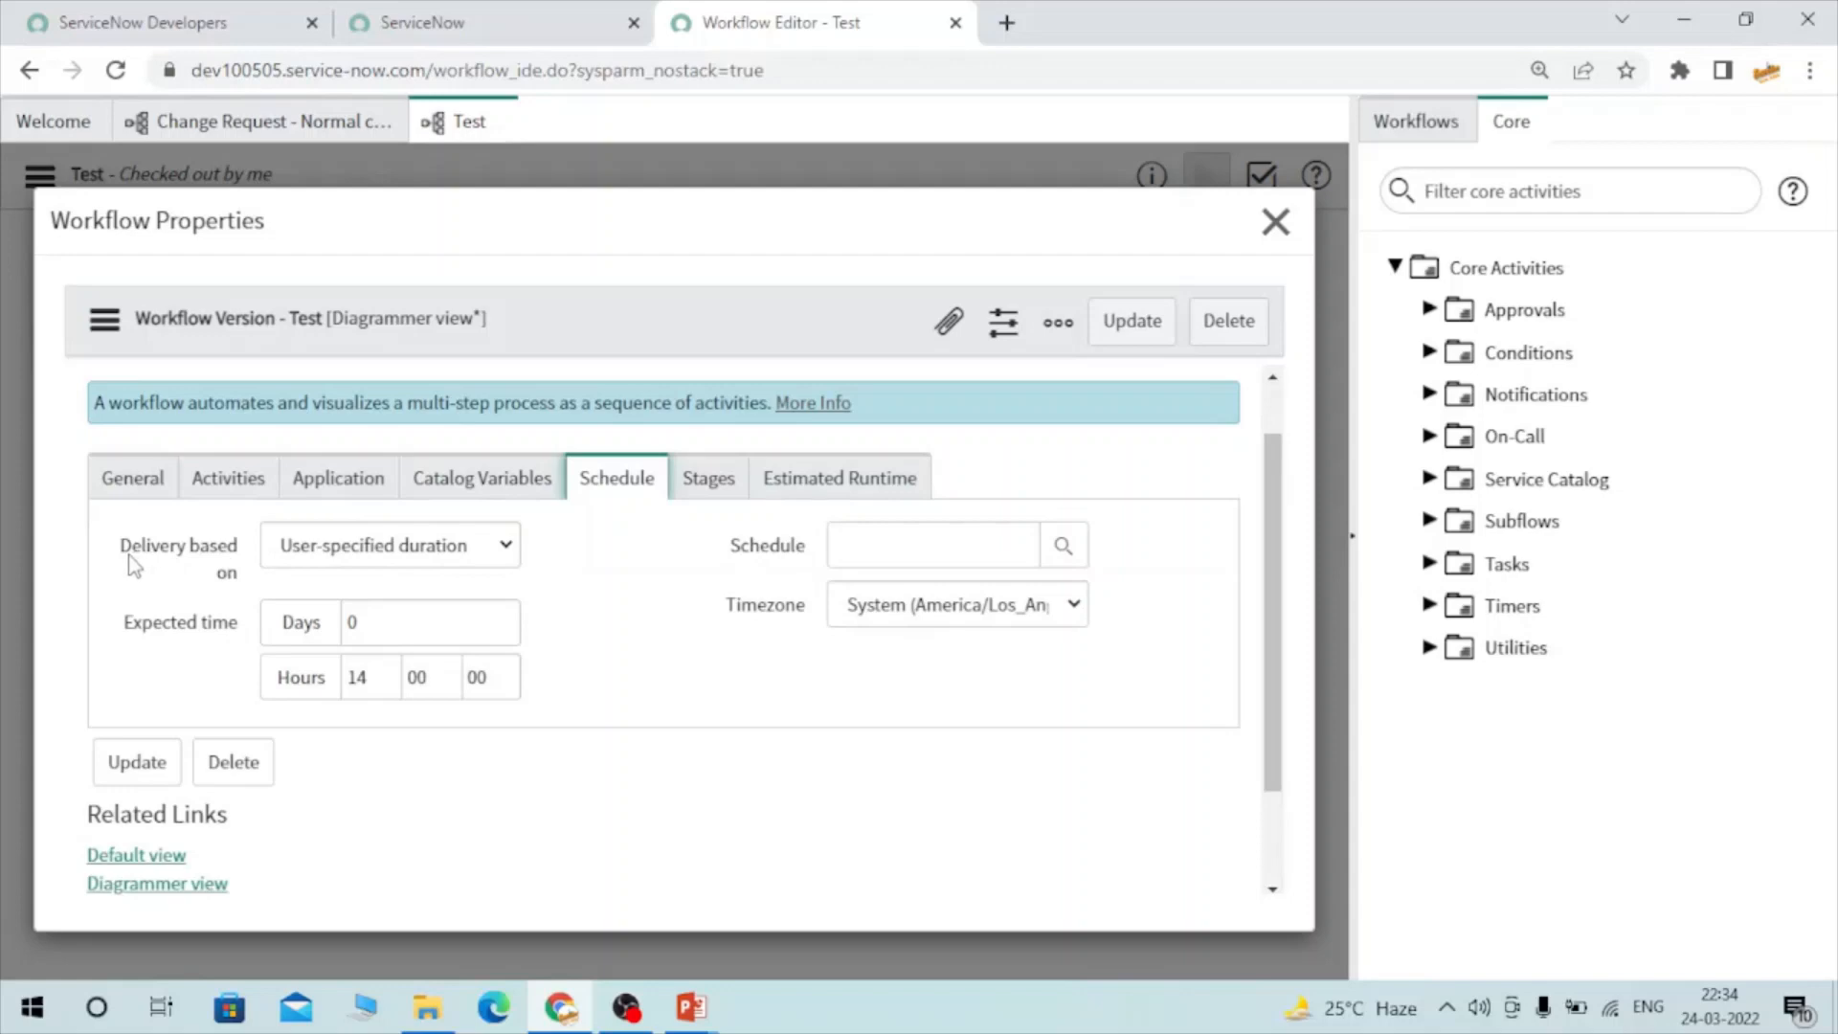
pyautogui.click(352, 554)
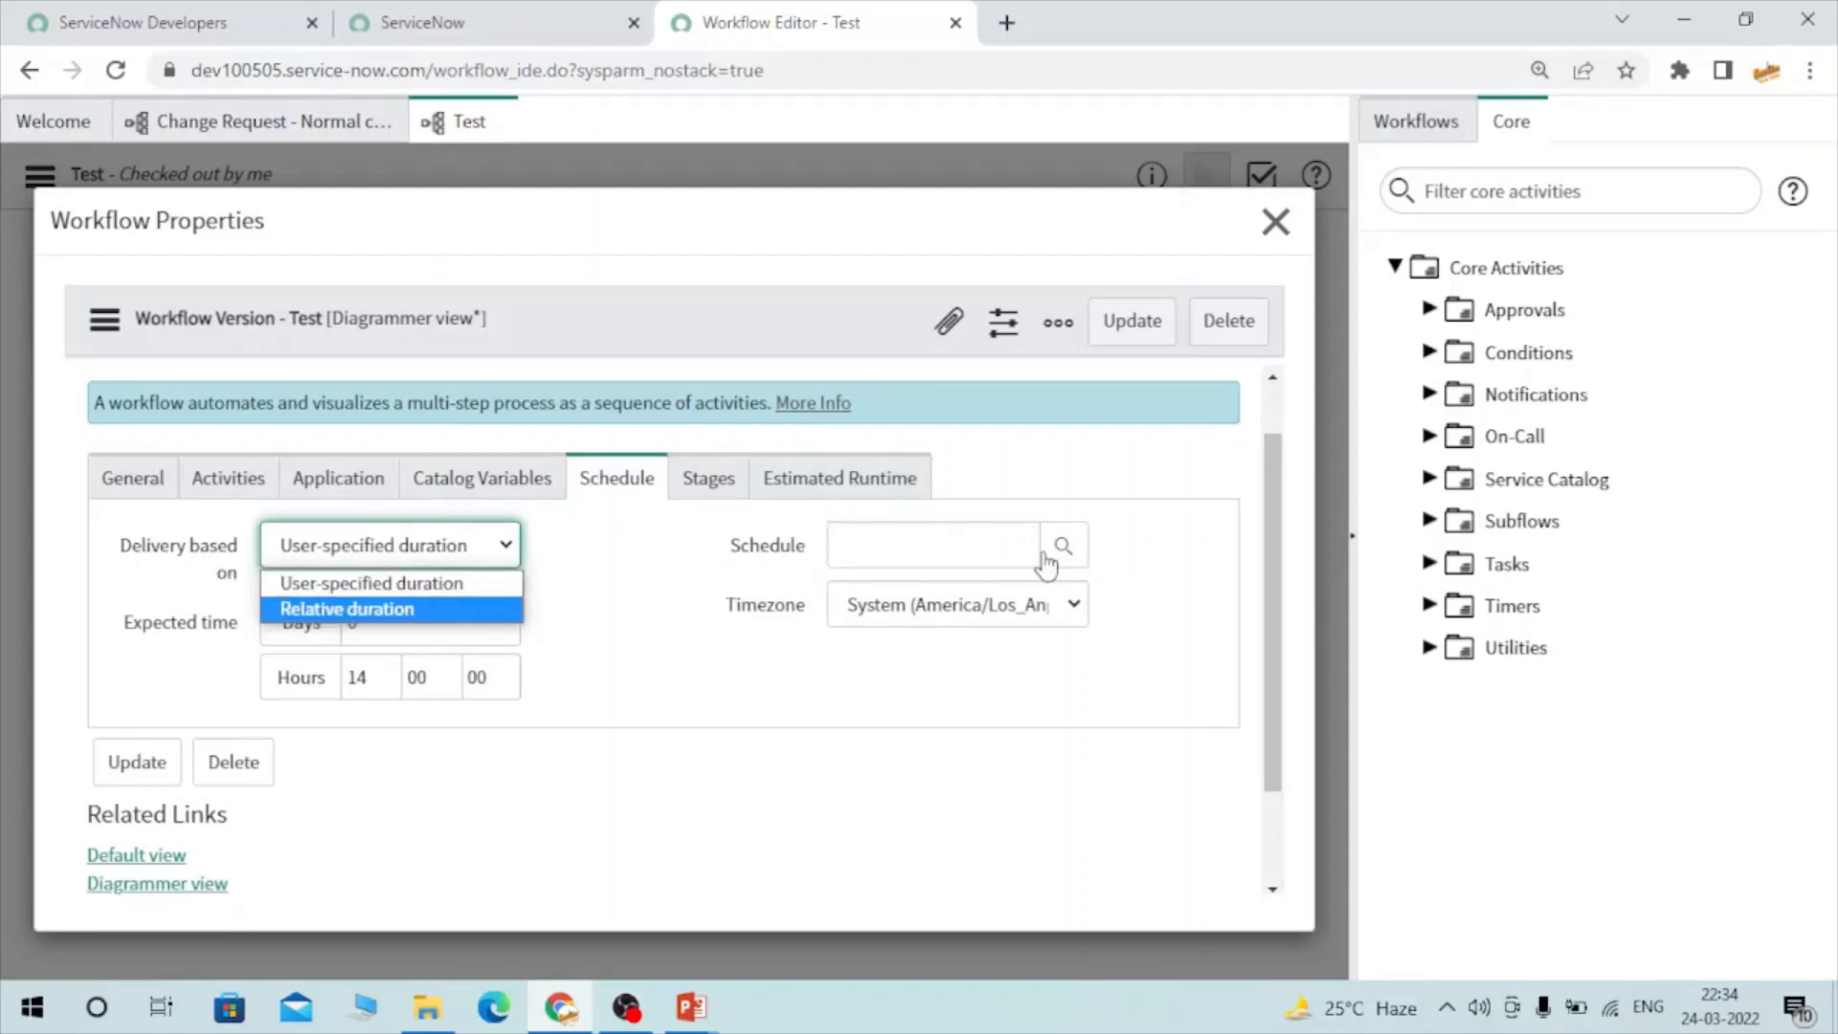
pyautogui.click(1082, 569)
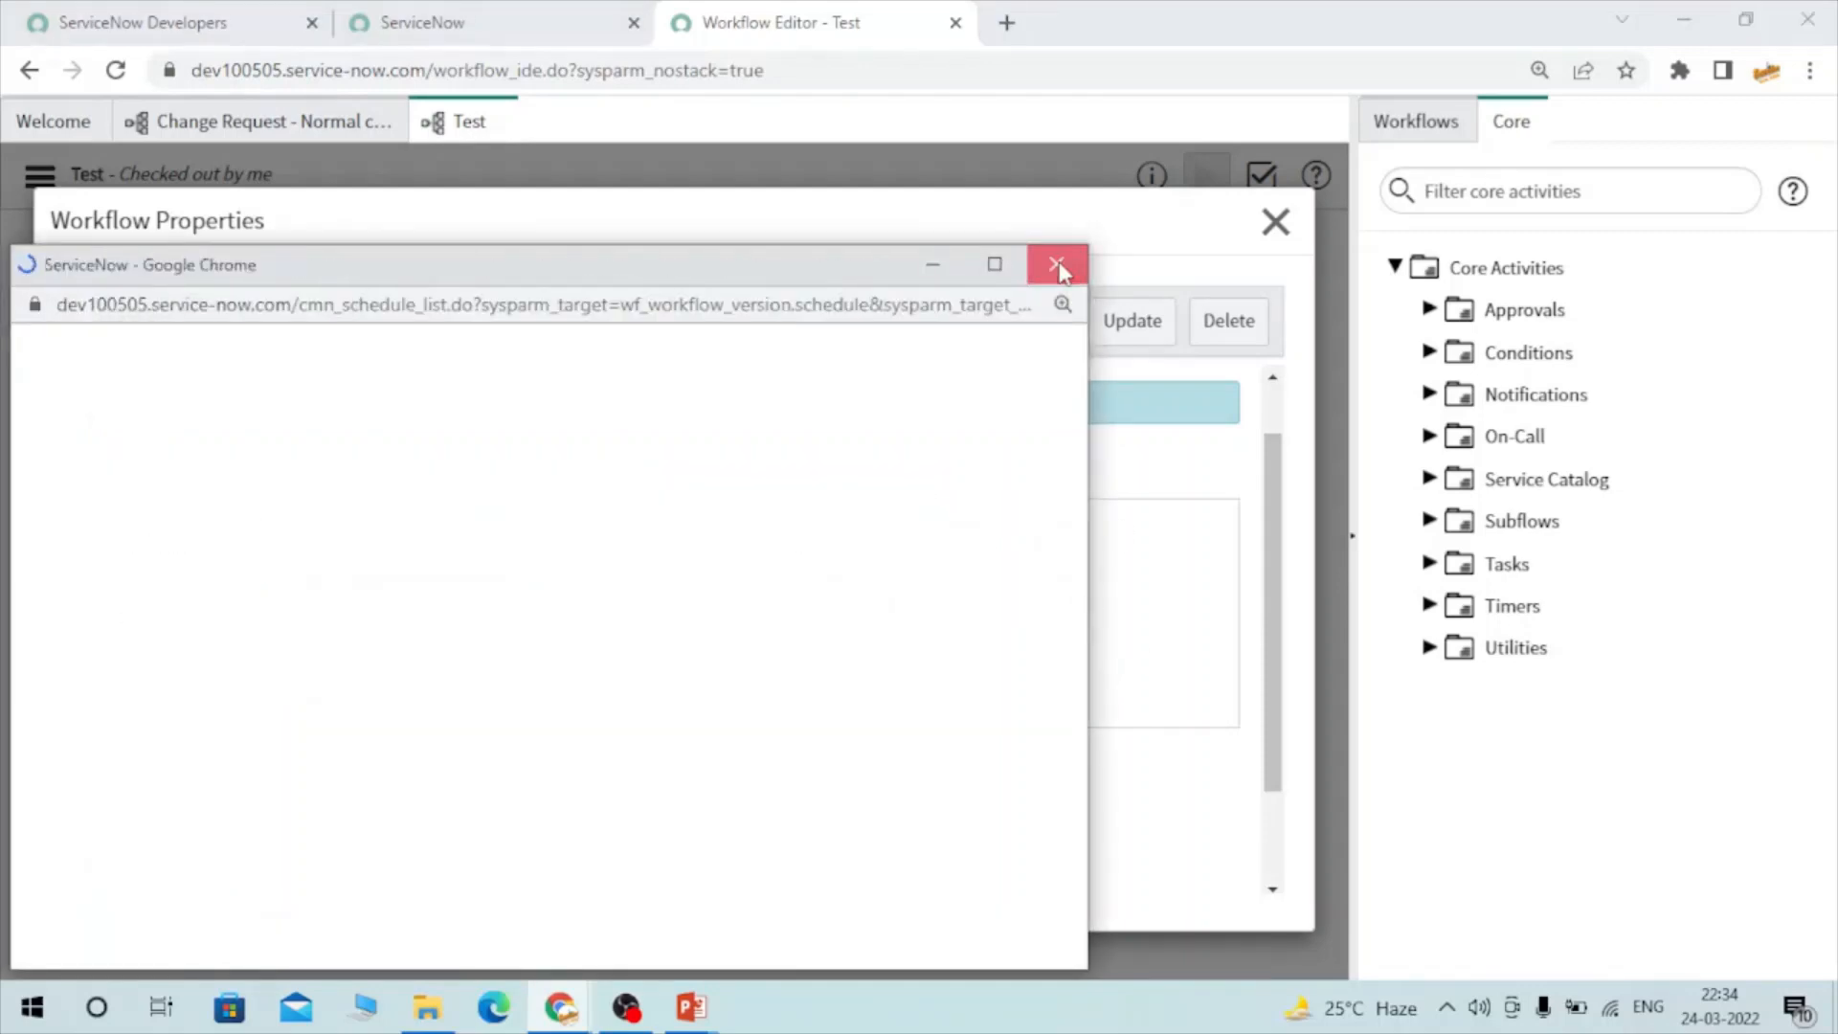
pyautogui.click(1056, 265)
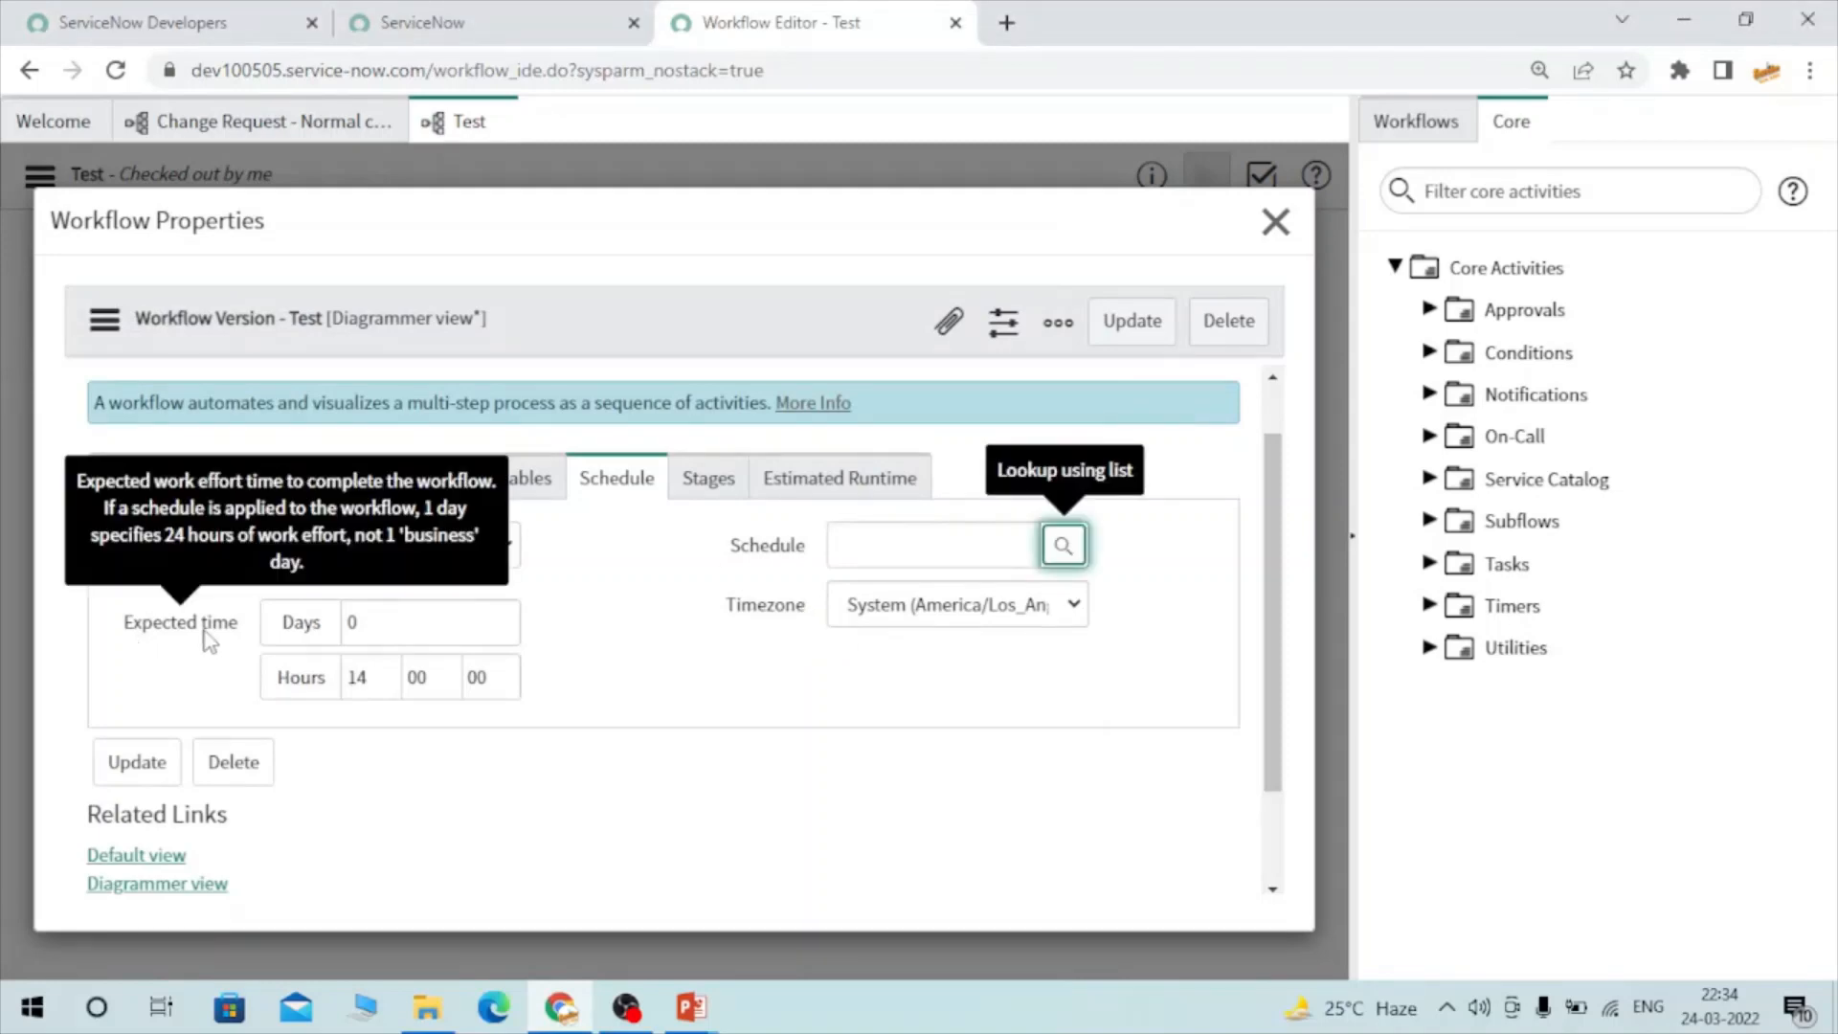
pyautogui.click(532, 620)
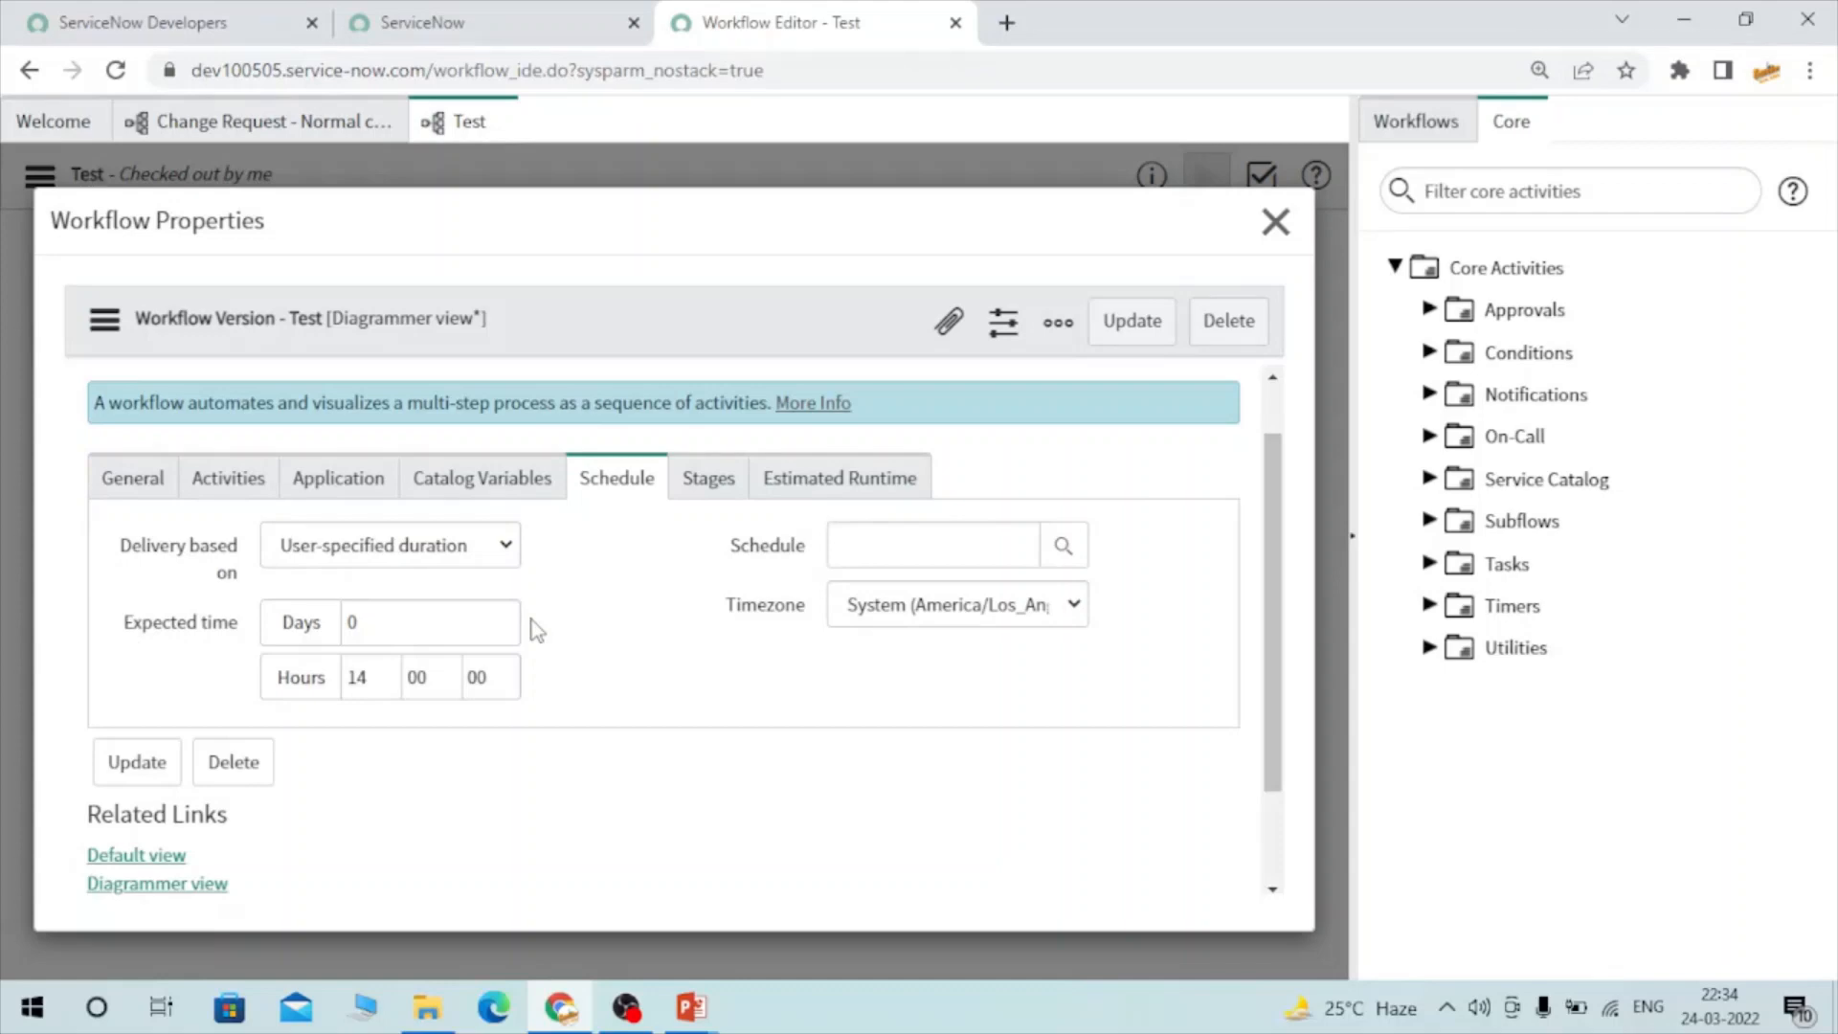
# - Examine the workflow's stage rendering, stage order and the list of workflow stages with their durations, order and values
pyautogui.click(696, 486)
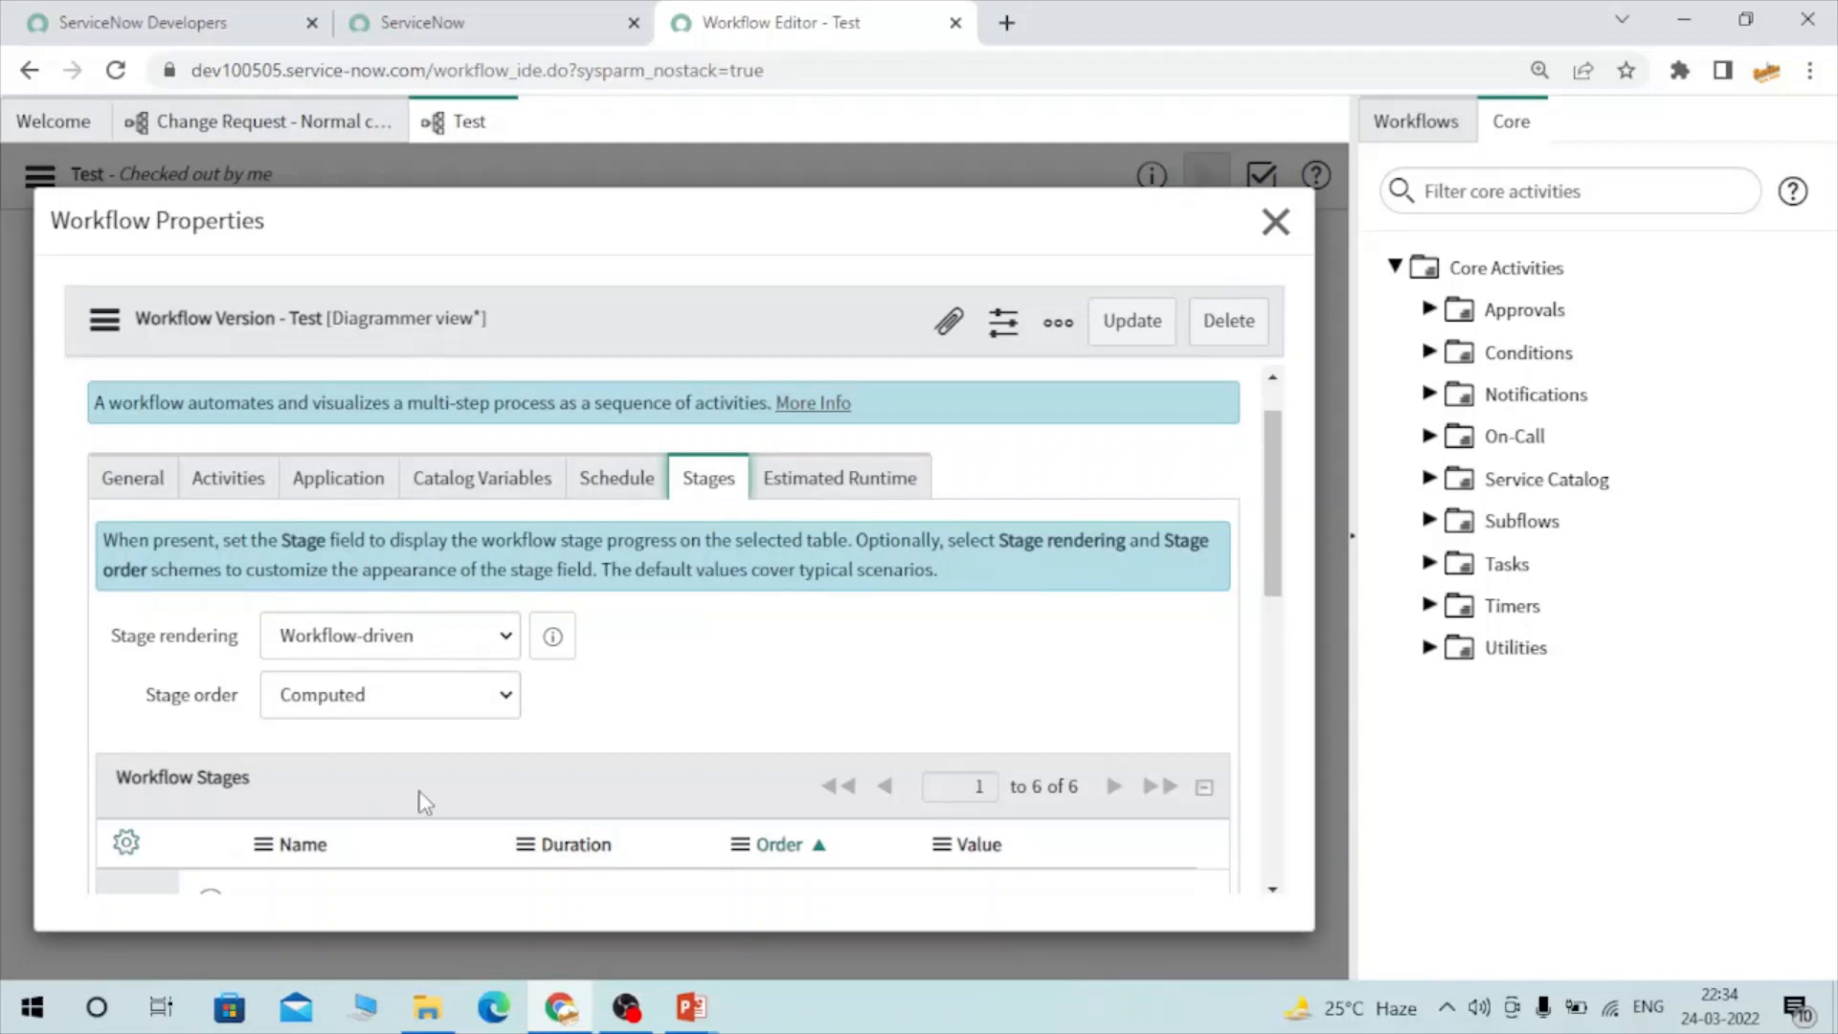
pyautogui.scroll(-1, 412, 718)
pyautogui.scroll(-5, 467, 701)
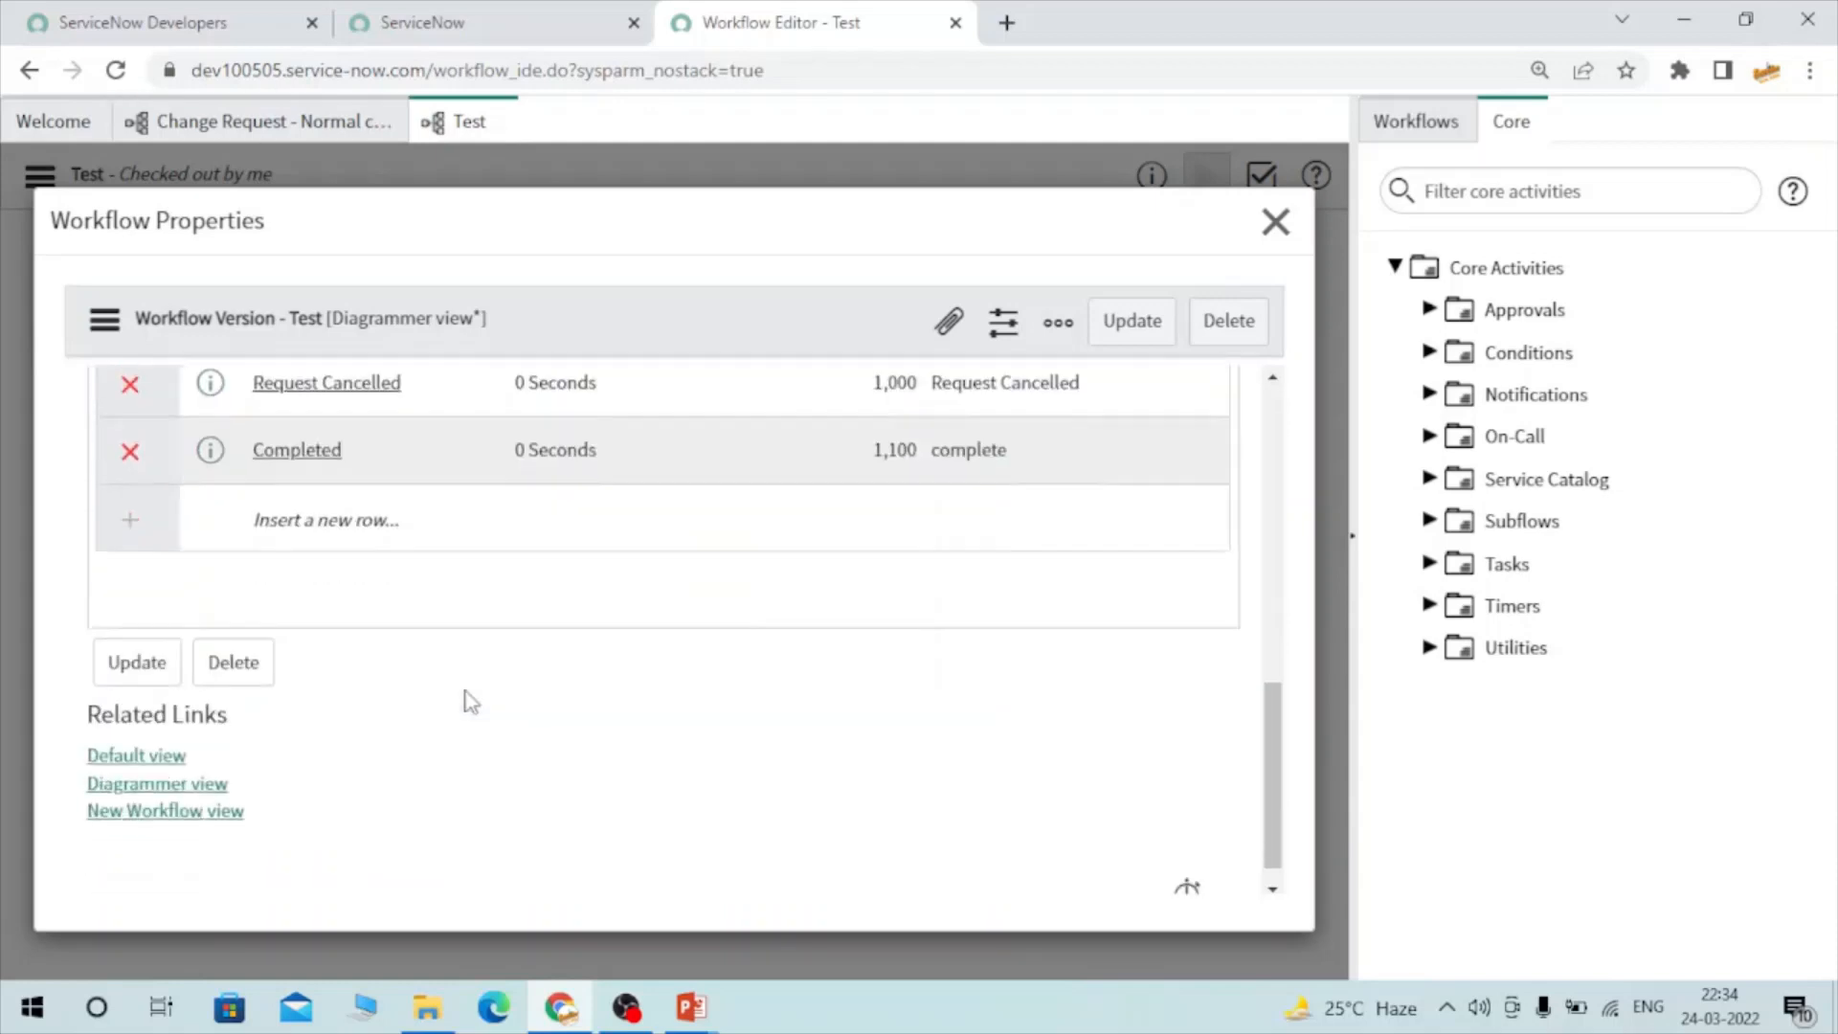
pyautogui.scroll(4, 468, 700)
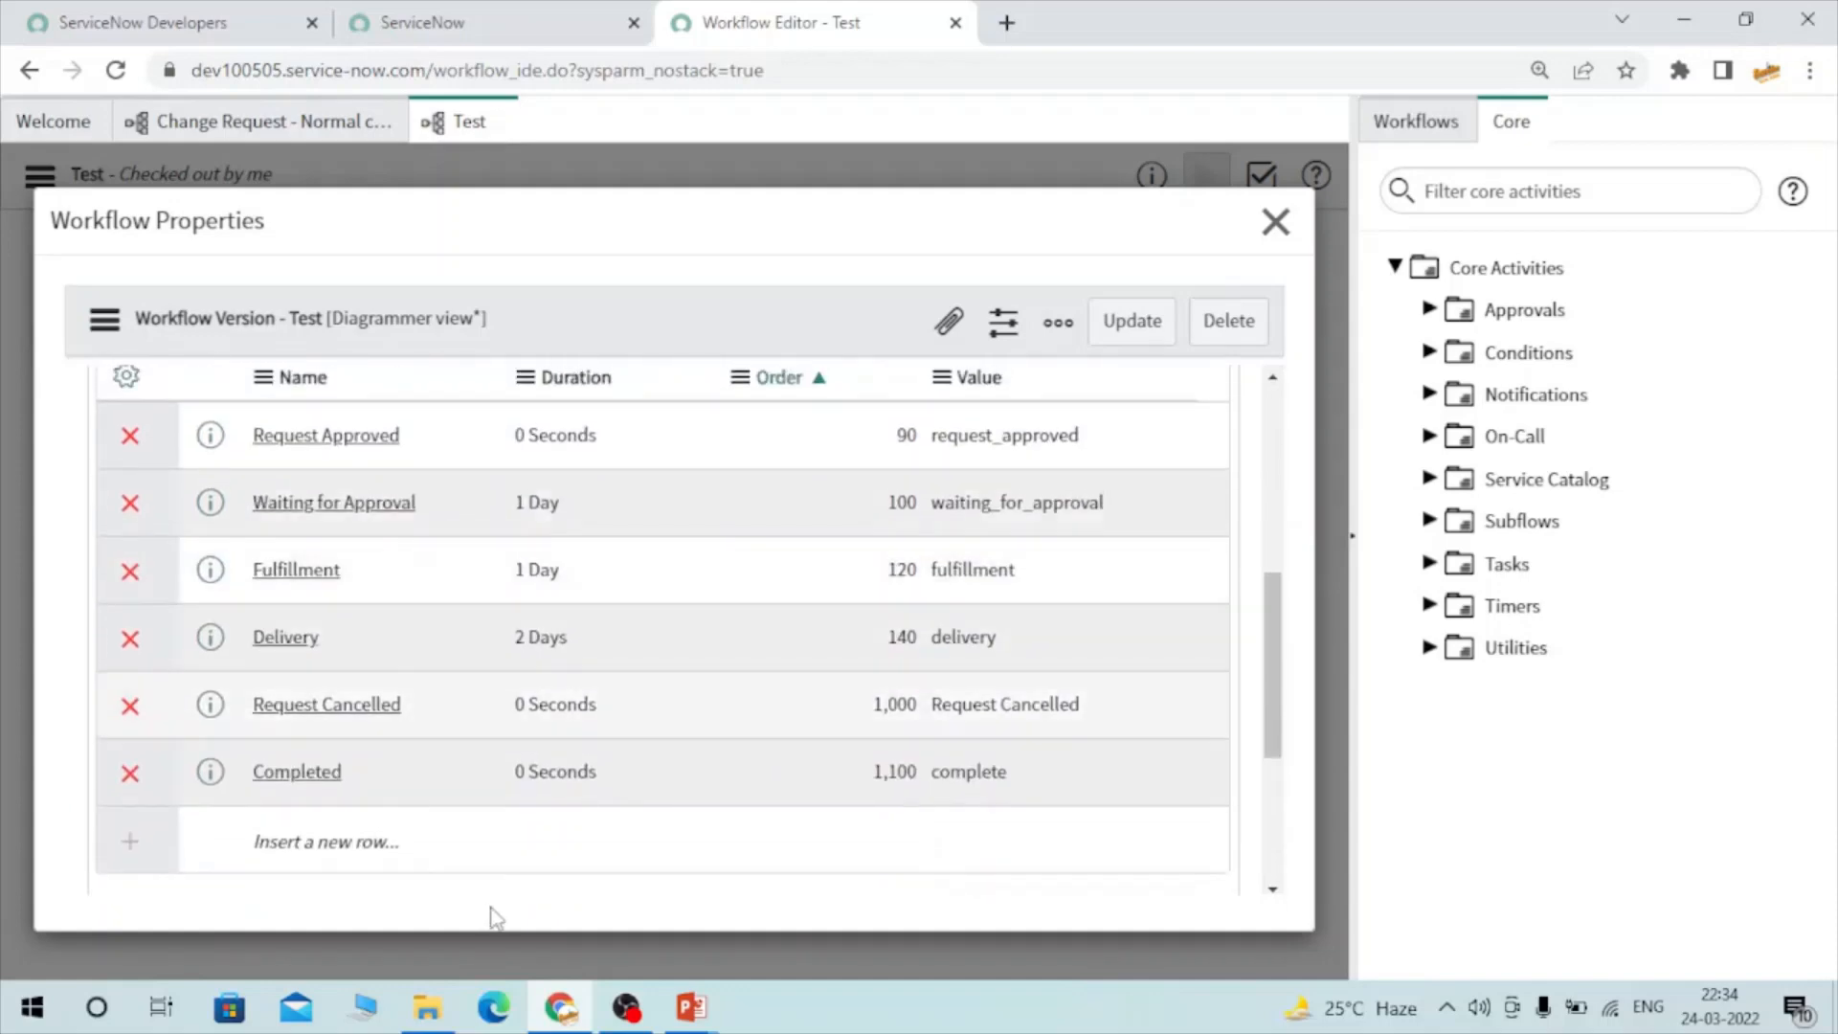
pyautogui.scroll(2, 451, 562)
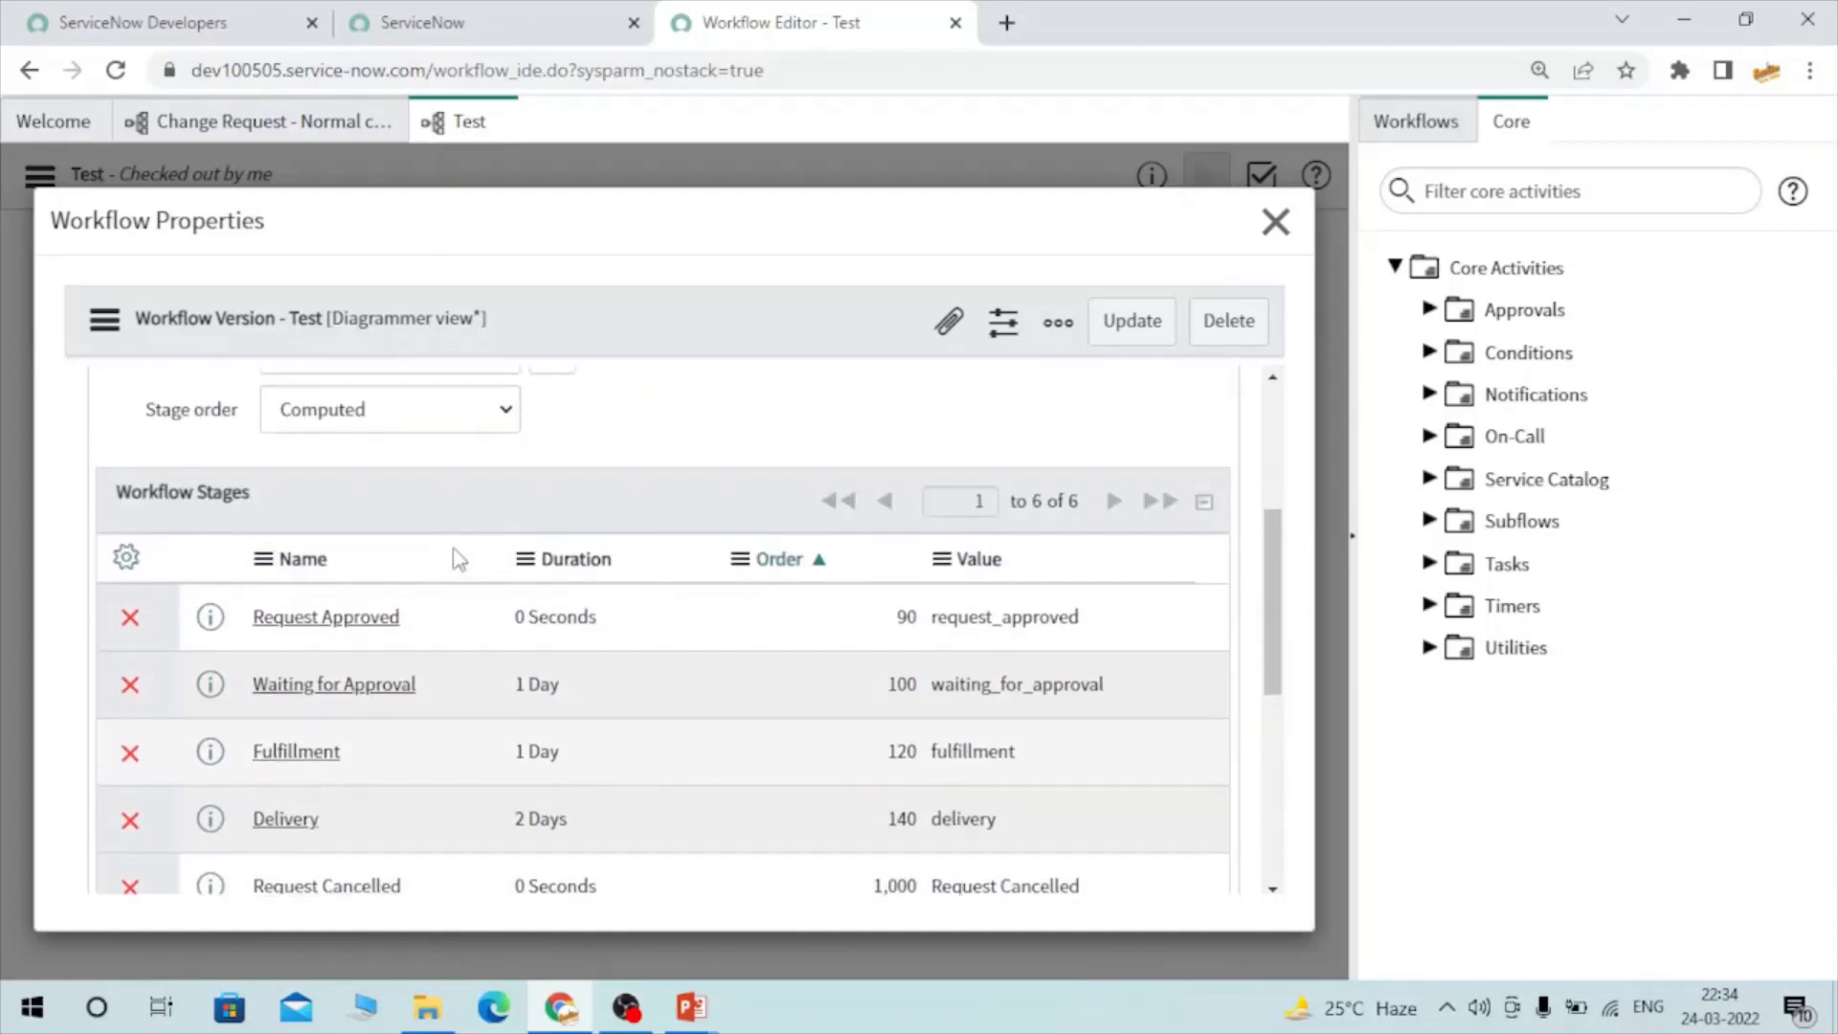
pyautogui.scroll(-1, 456, 559)
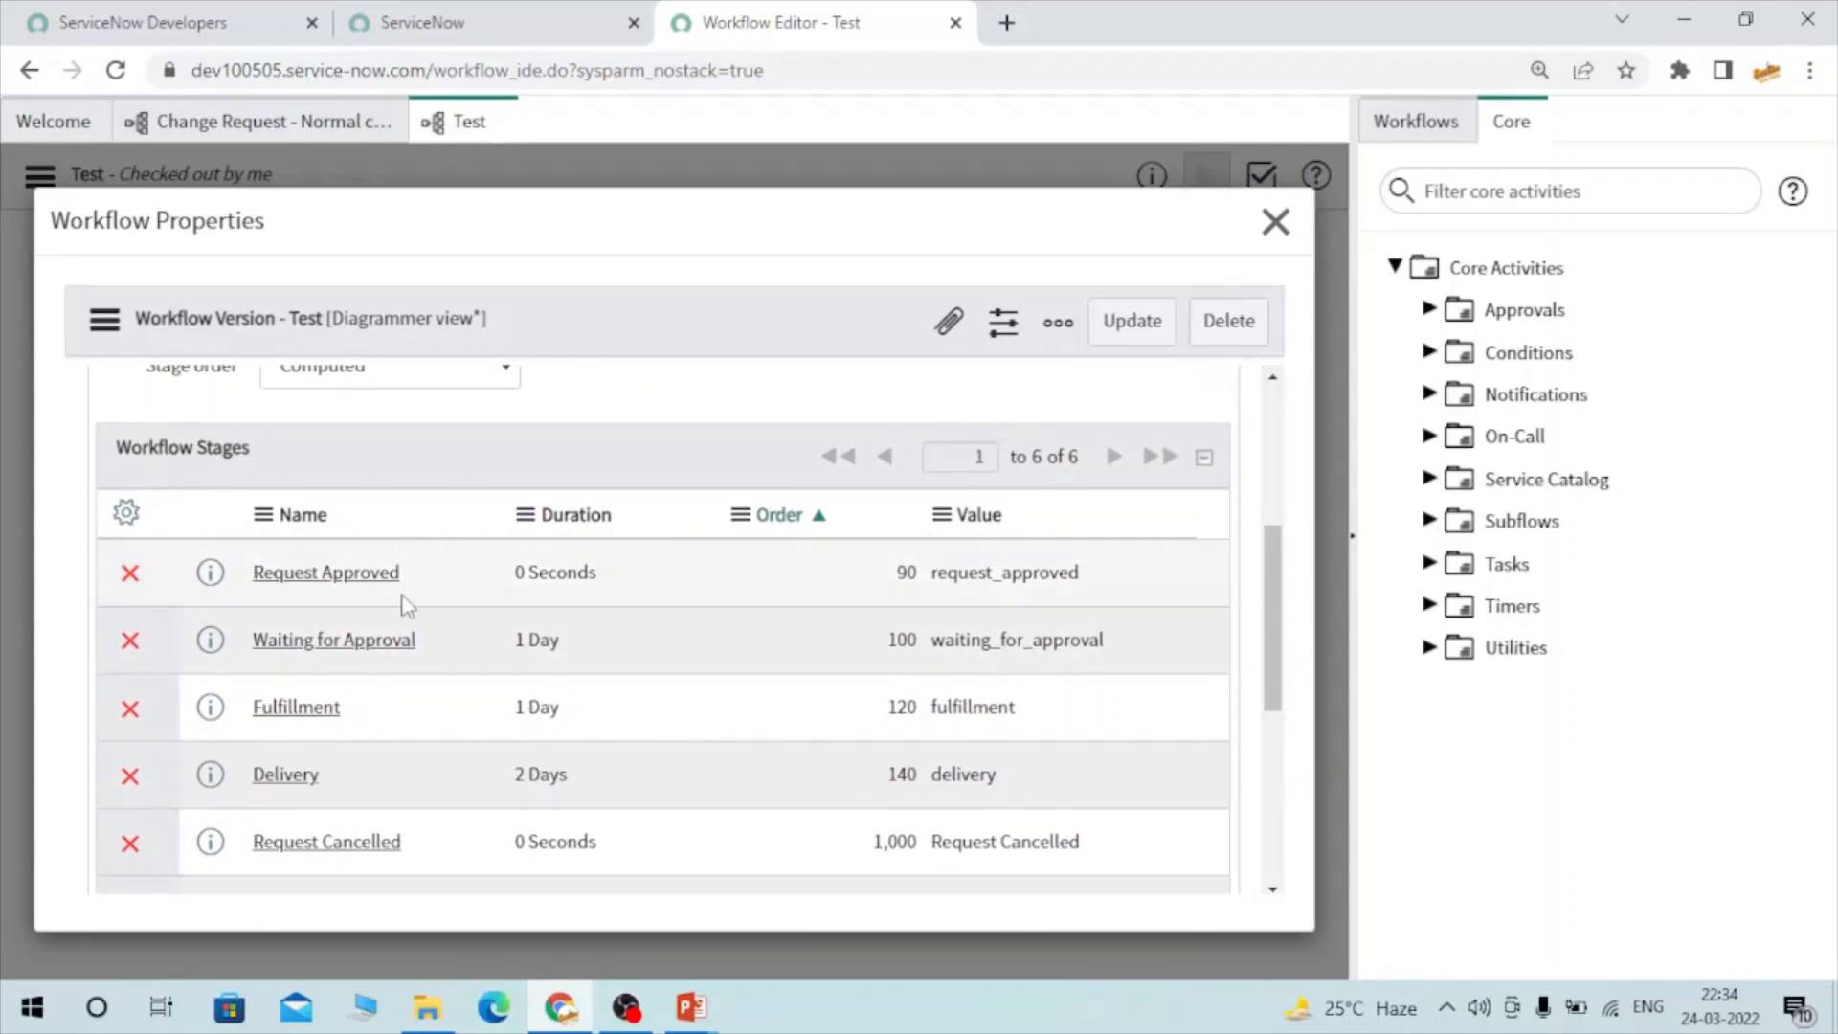
pyautogui.scroll(-2, 475, 661)
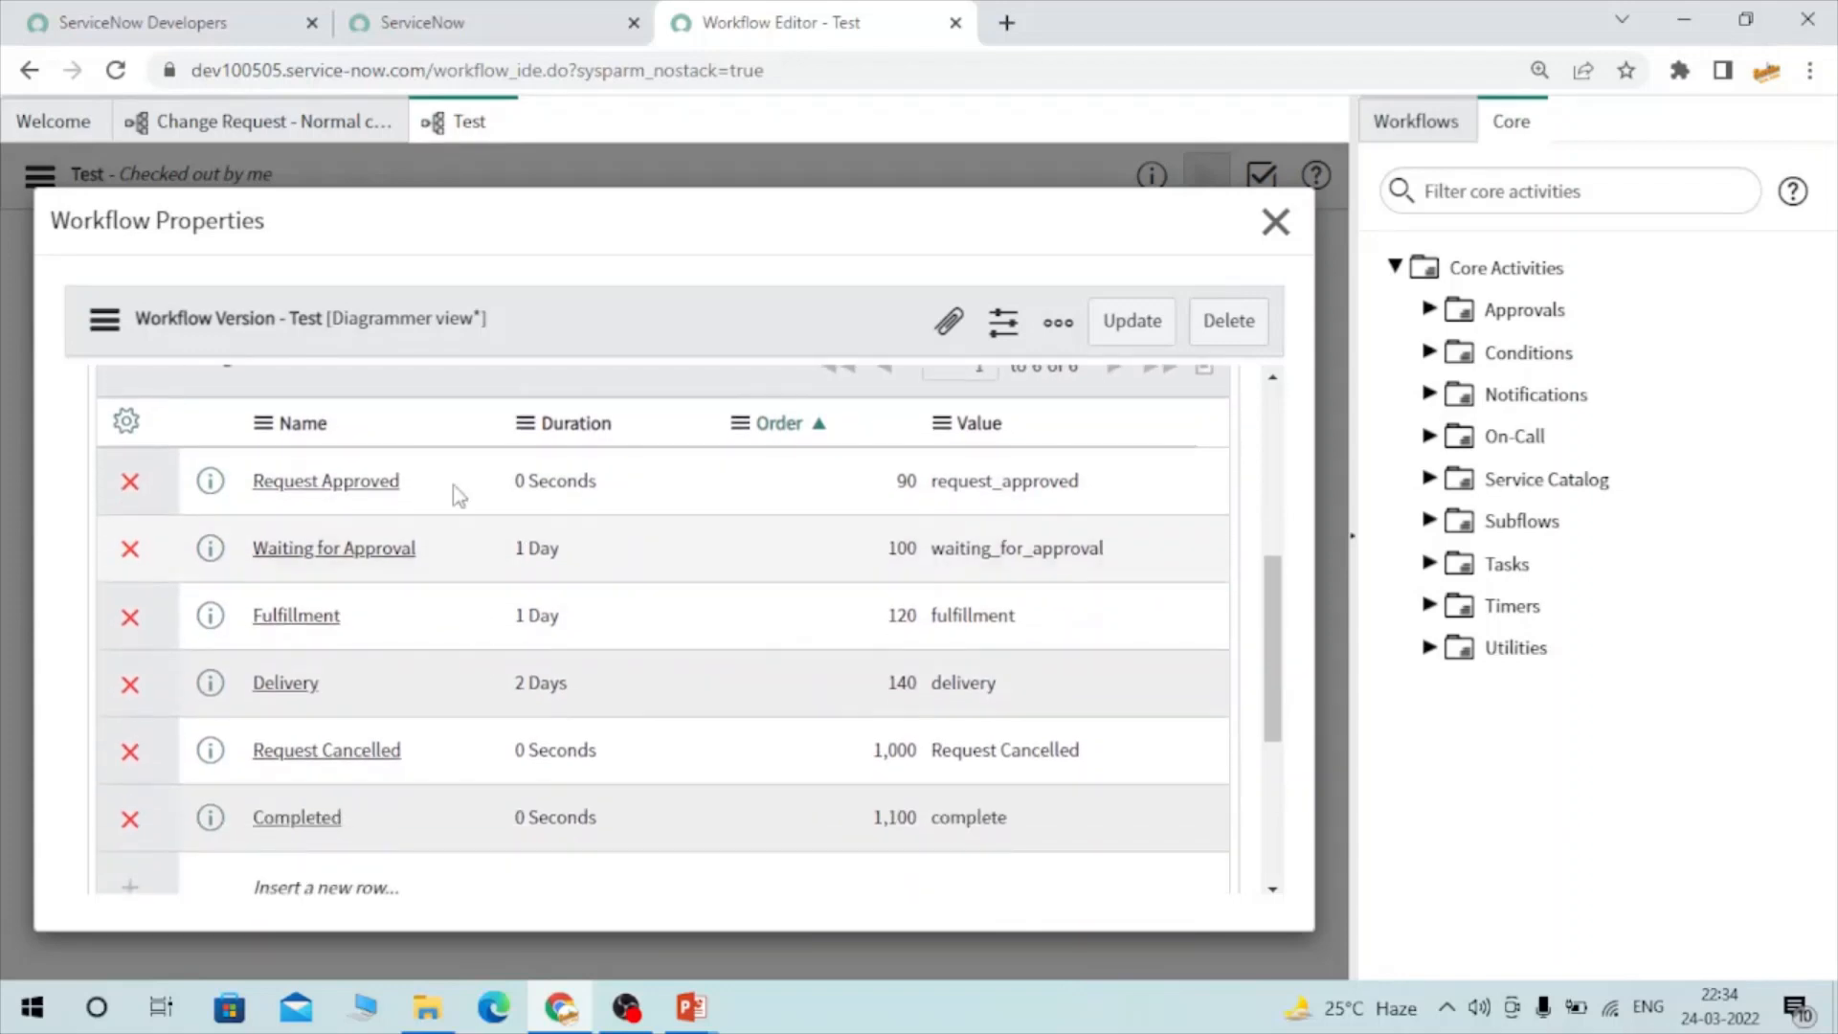
pyautogui.scroll(-5, 476, 698)
pyautogui.scroll(15, 476, 698)
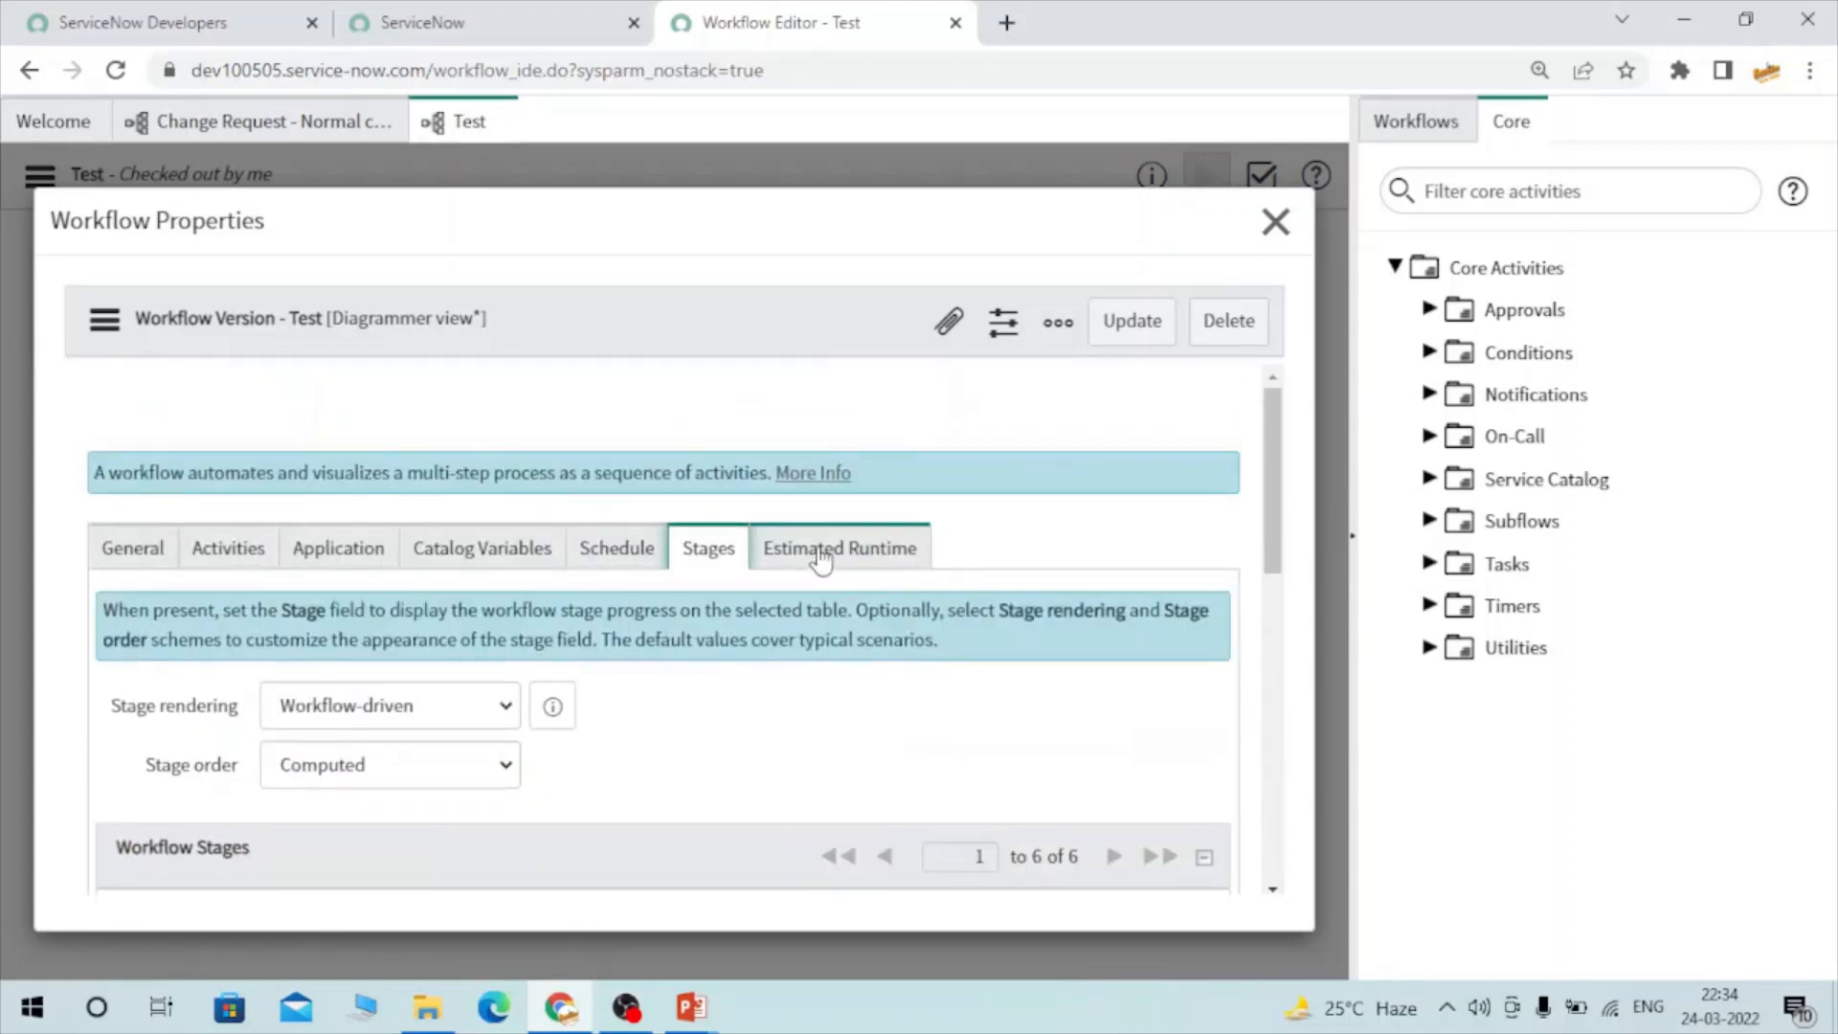
# - Examine the workflow's estimated runtime configuration and close the workflow properties without updating them
pyautogui.click(824, 557)
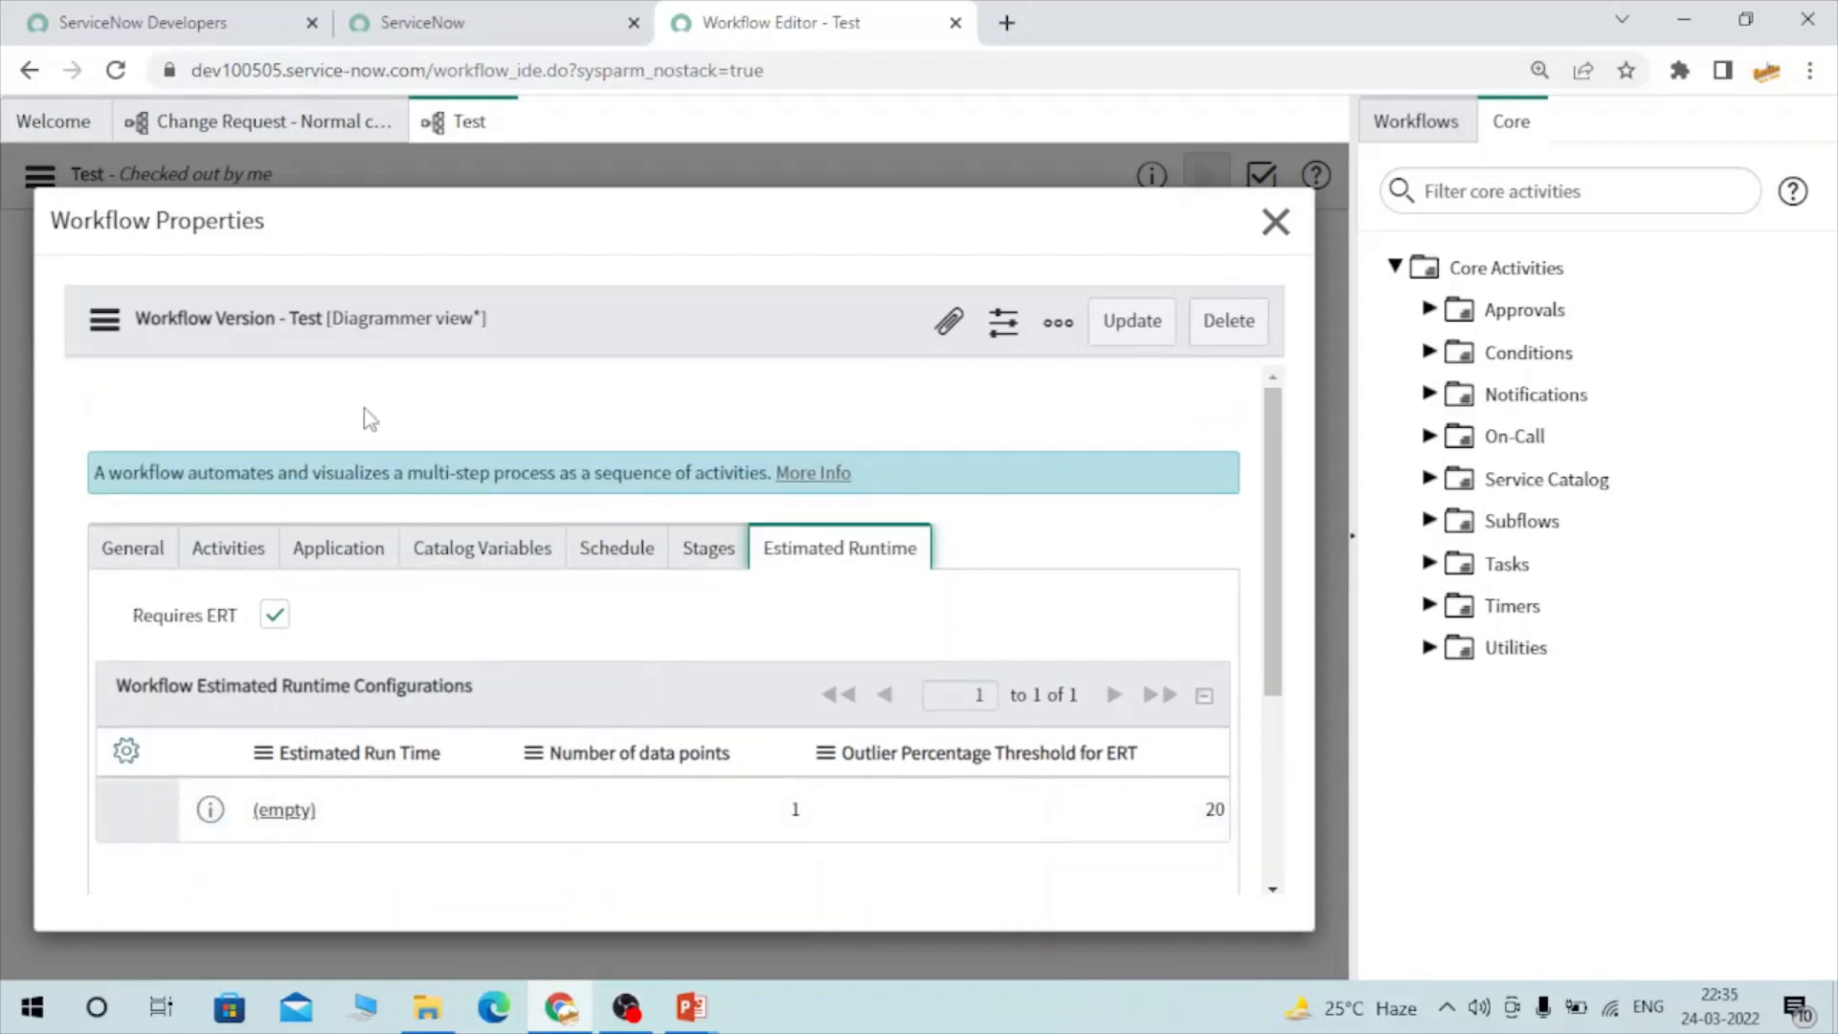
pyautogui.click(1274, 222)
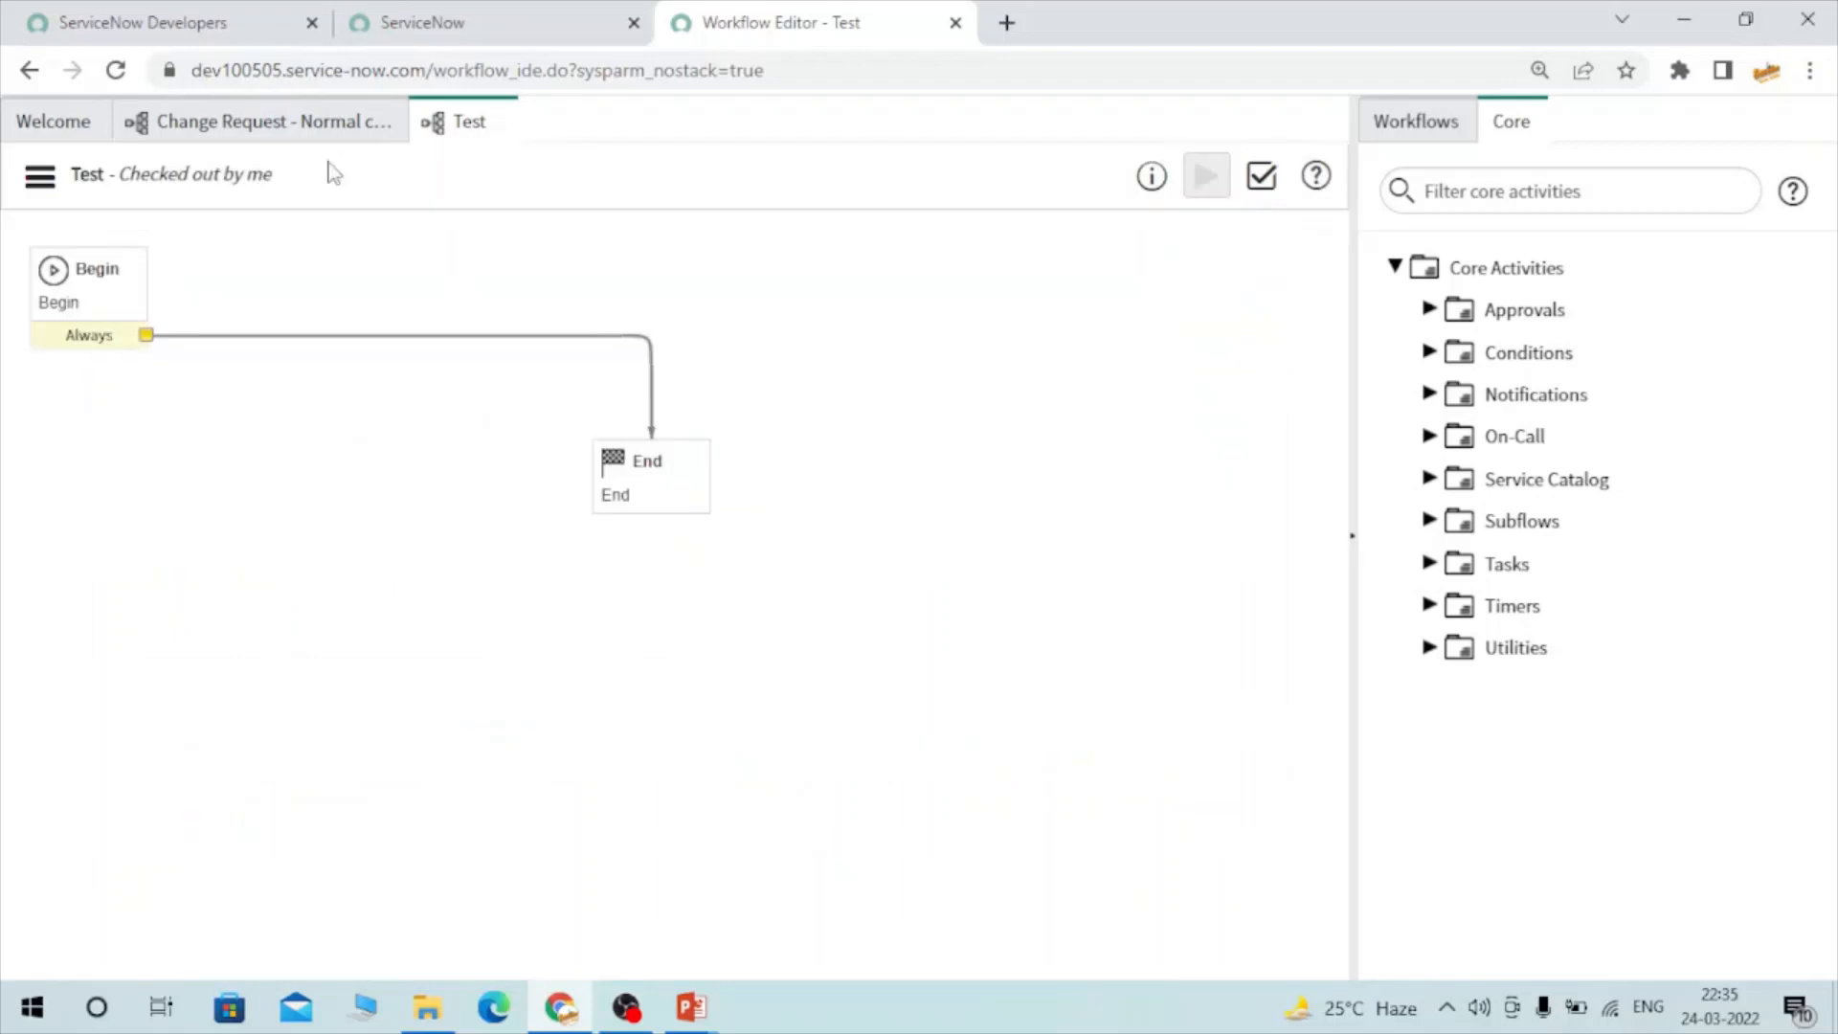
# - Display the actions available for the checked-out Test workflow
pyautogui.click(46, 182)
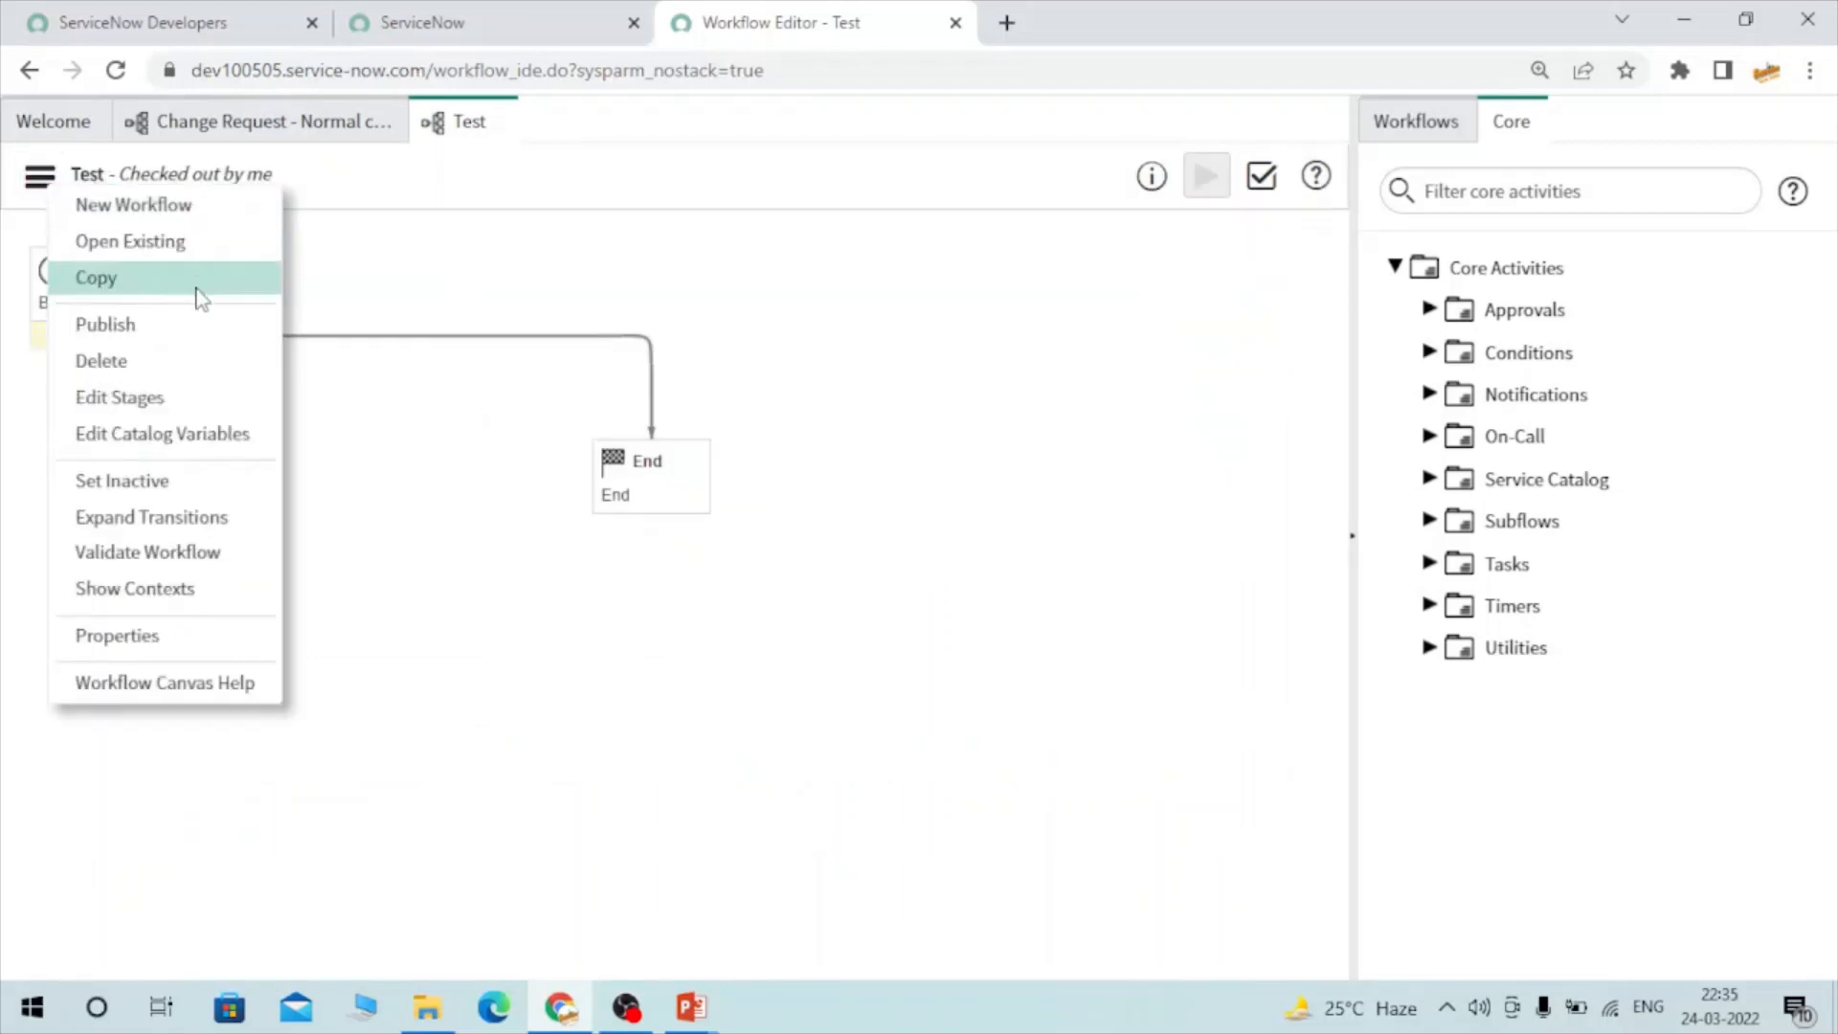